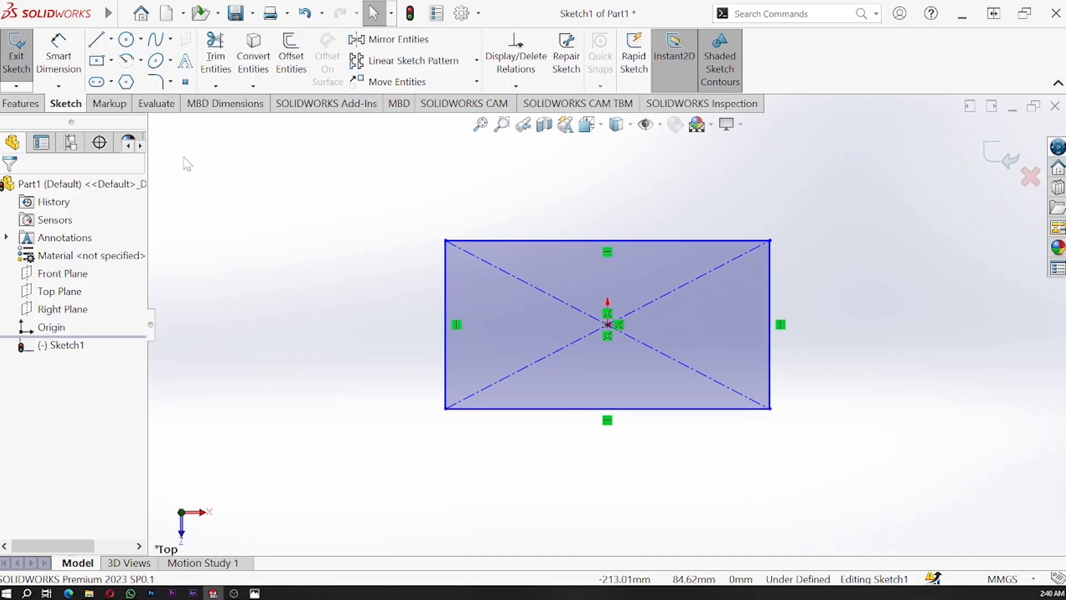
Step: Dimension the centre rectangle to 72 mm wide and 35 mm high
{"action": "left_click", "coordinate": [58, 55]}
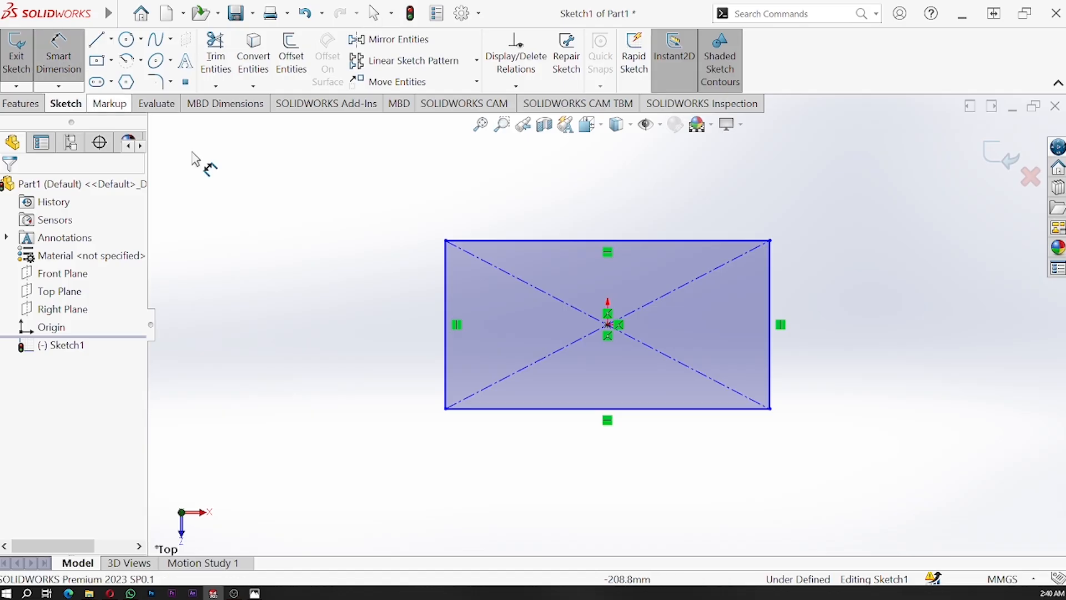
{"action": "left_click", "coordinate": [606, 241]}
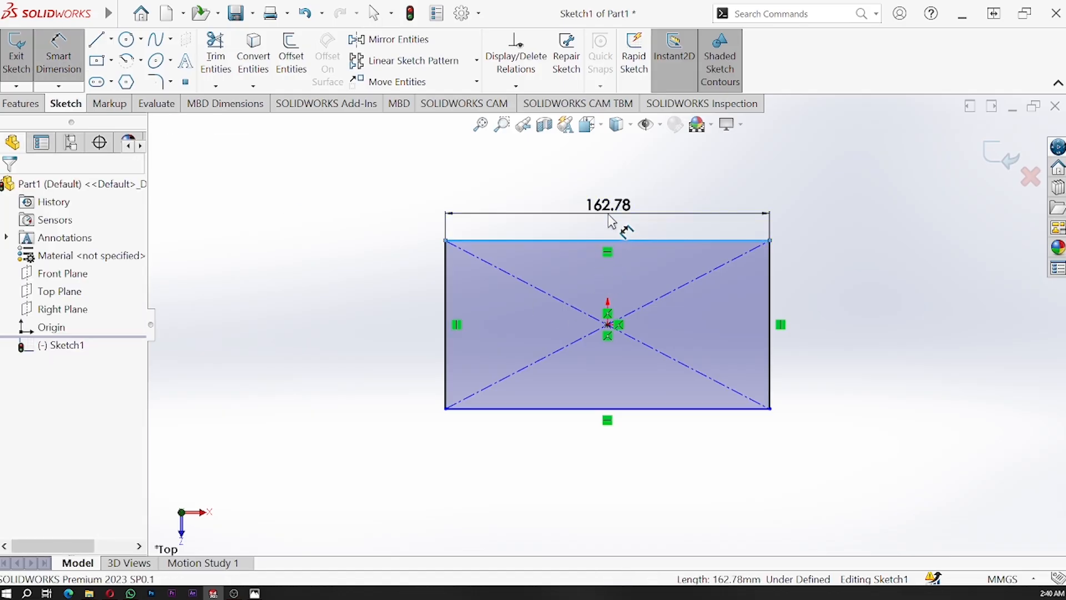
{"action": "left_click", "coordinate": [611, 219]}
{"action": "type", "text": "72"}
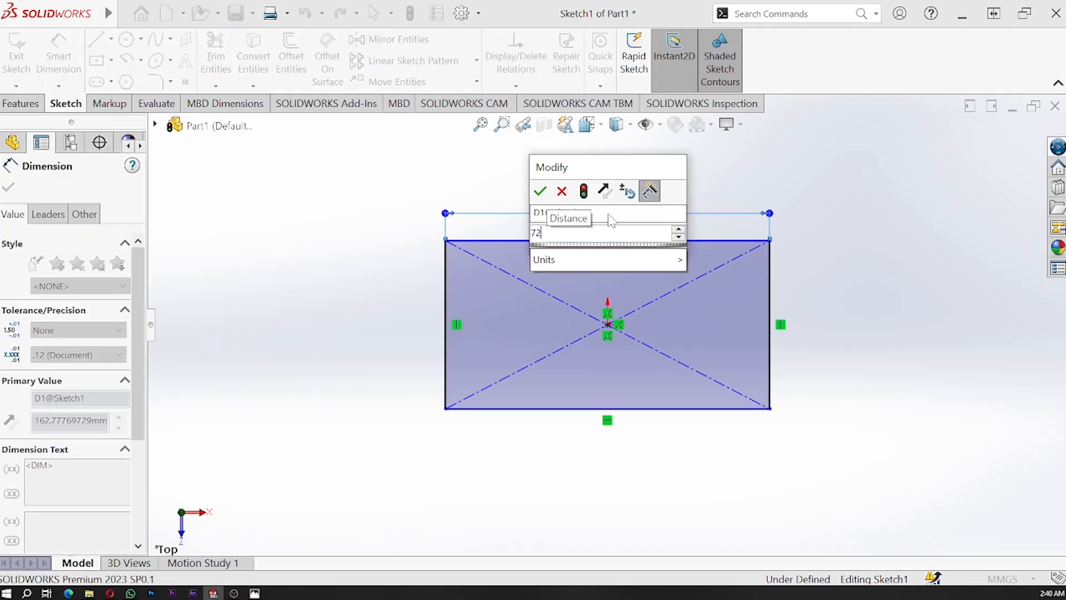
{"action": "key", "text": "Return"}
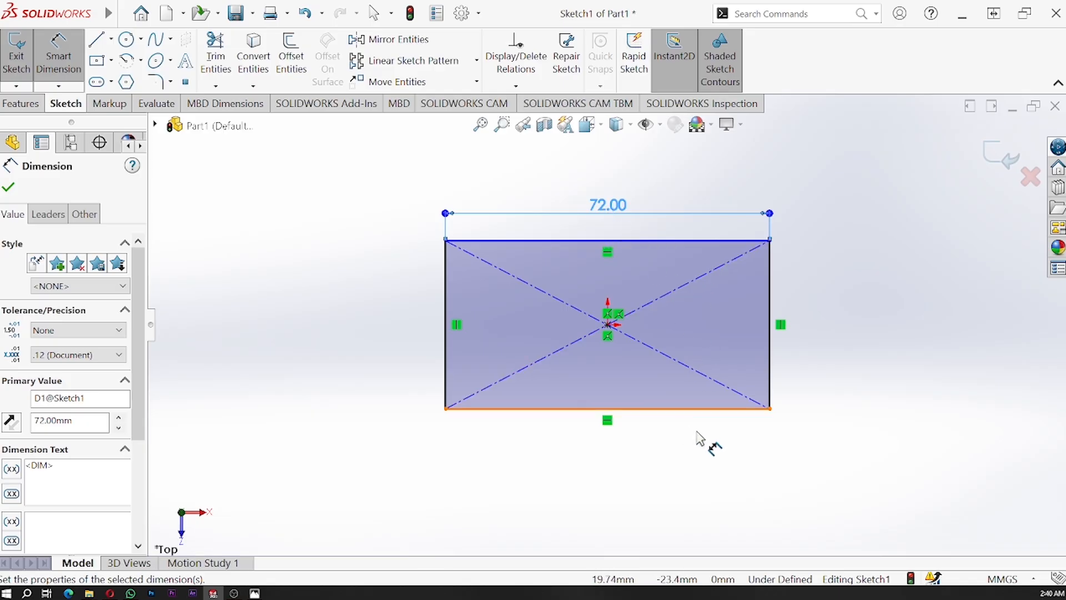
{"action": "left_click", "coordinate": [444, 297]}
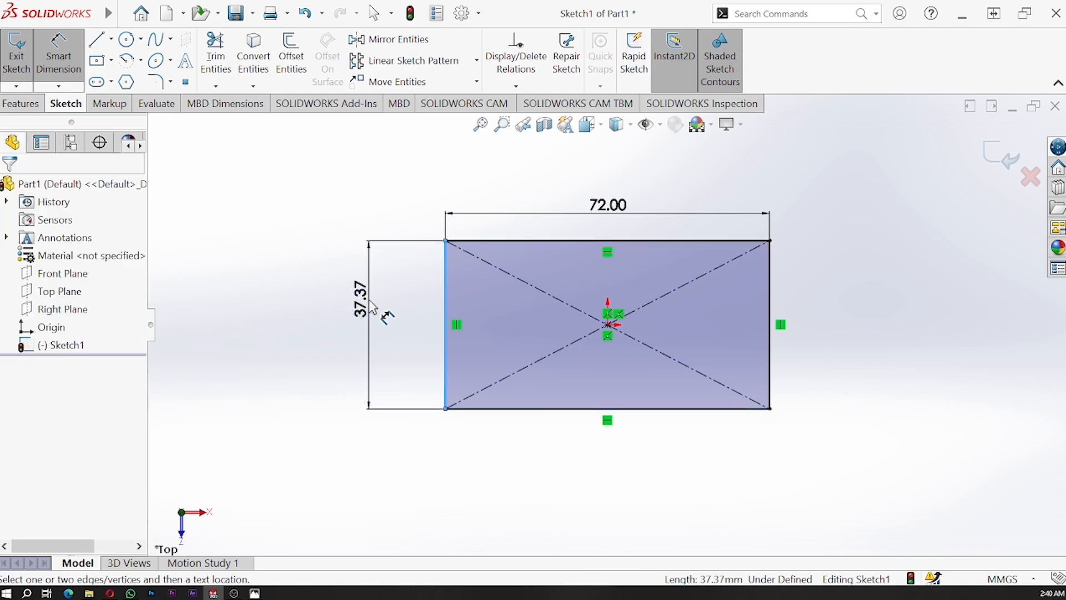
{"action": "left_click", "coordinate": [372, 307]}
{"action": "type", "text": "35"}
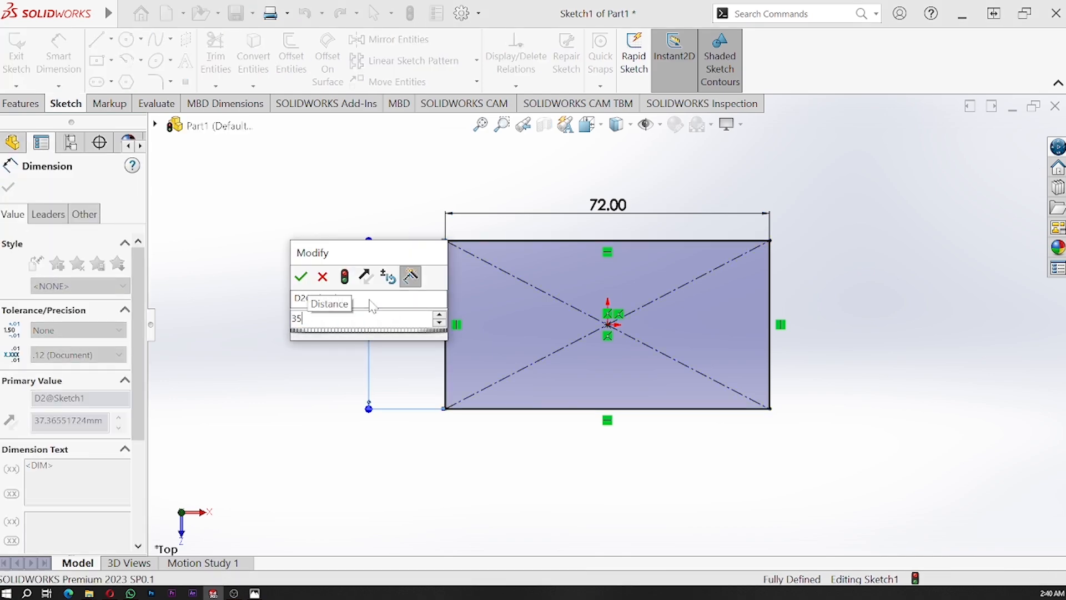
{"action": "key", "text": "Return"}
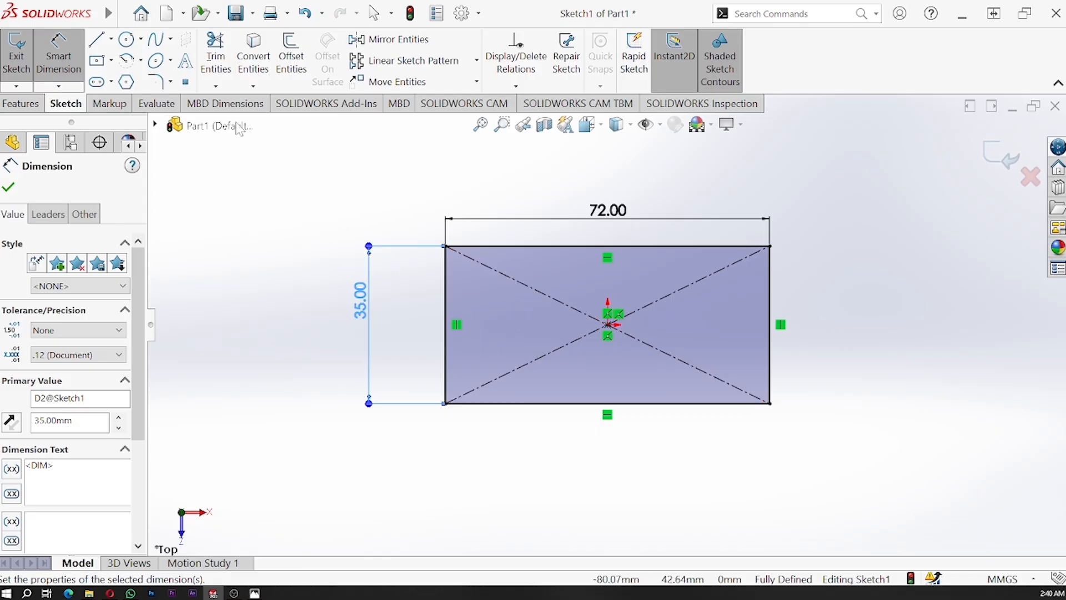
Step: Sketch a circle of about 5.4 mm radius in the rectangle's lower-left area, tangent to the construction diagonal
{"action": "left_click", "coordinate": [127, 40]}
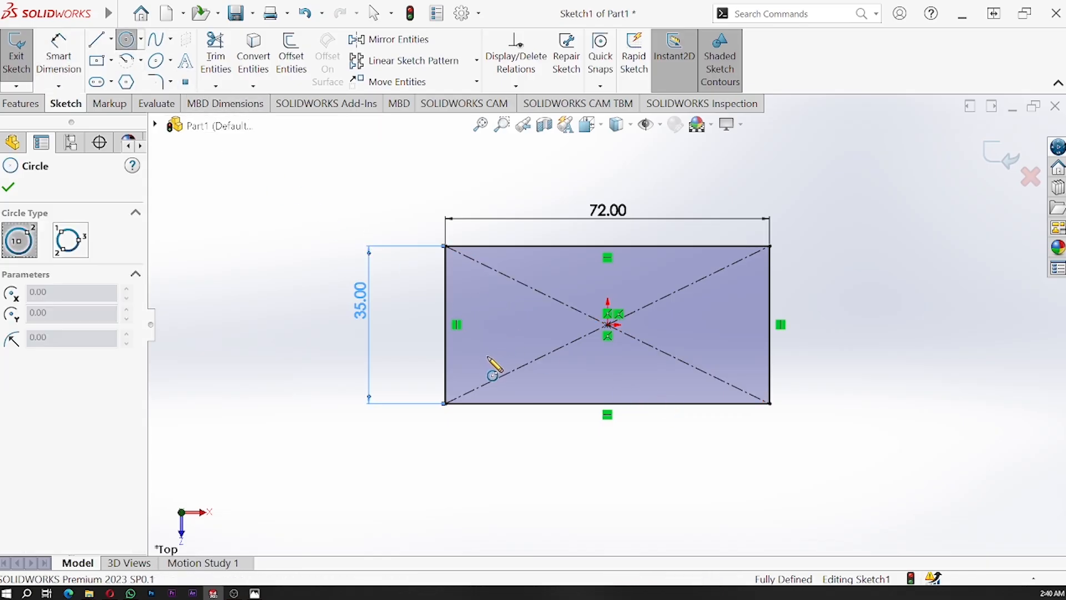
{"action": "left_click", "coordinate": [486, 355]}
{"action": "left_click", "coordinate": [508, 379]}
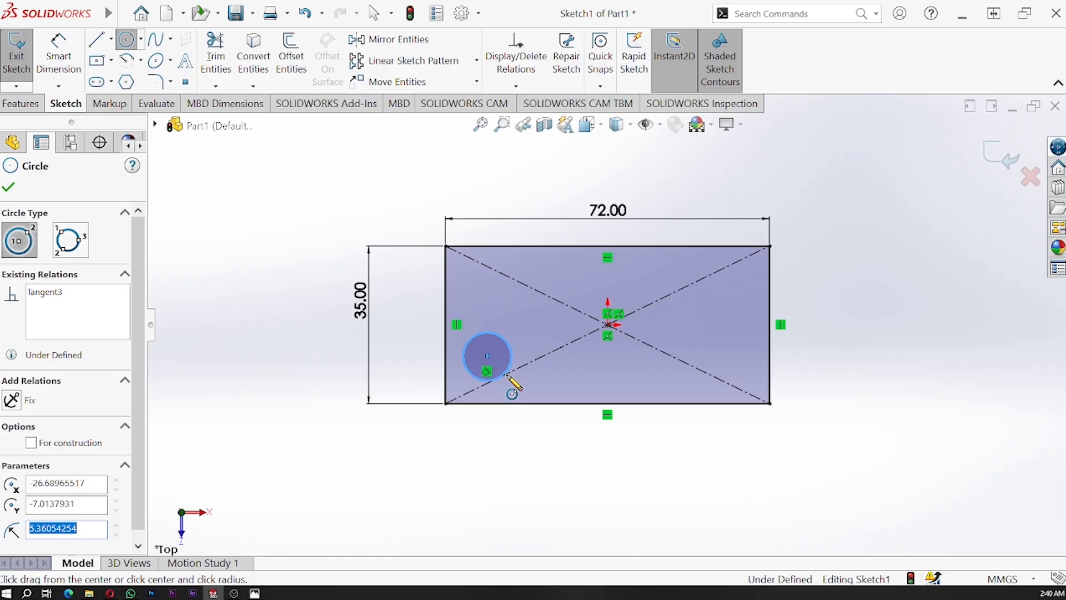
{"action": "left_click", "coordinate": [719, 356]}
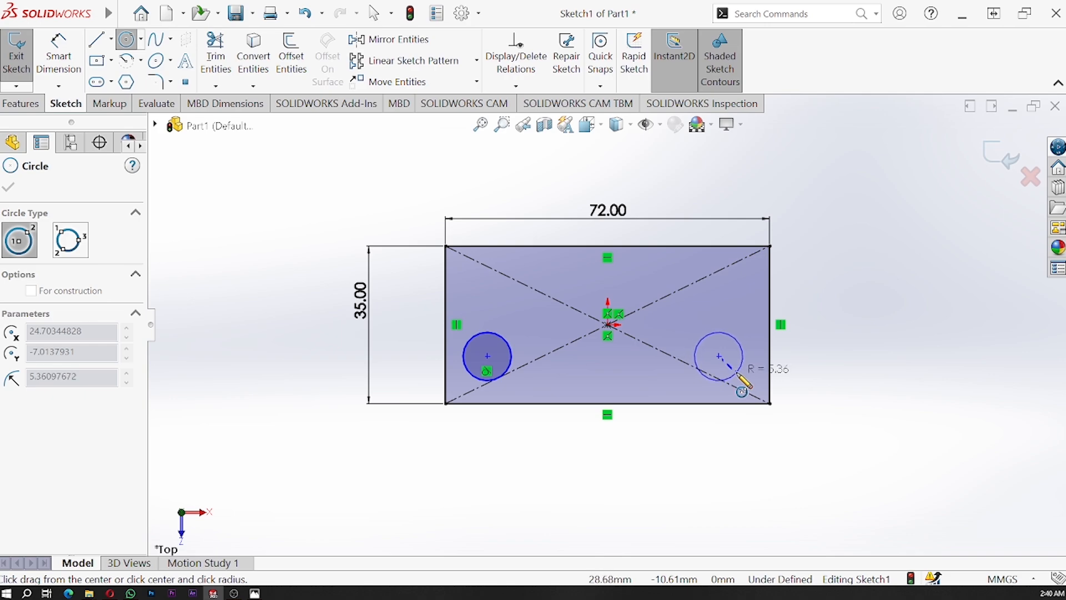
{"action": "key", "text": "Escape"}
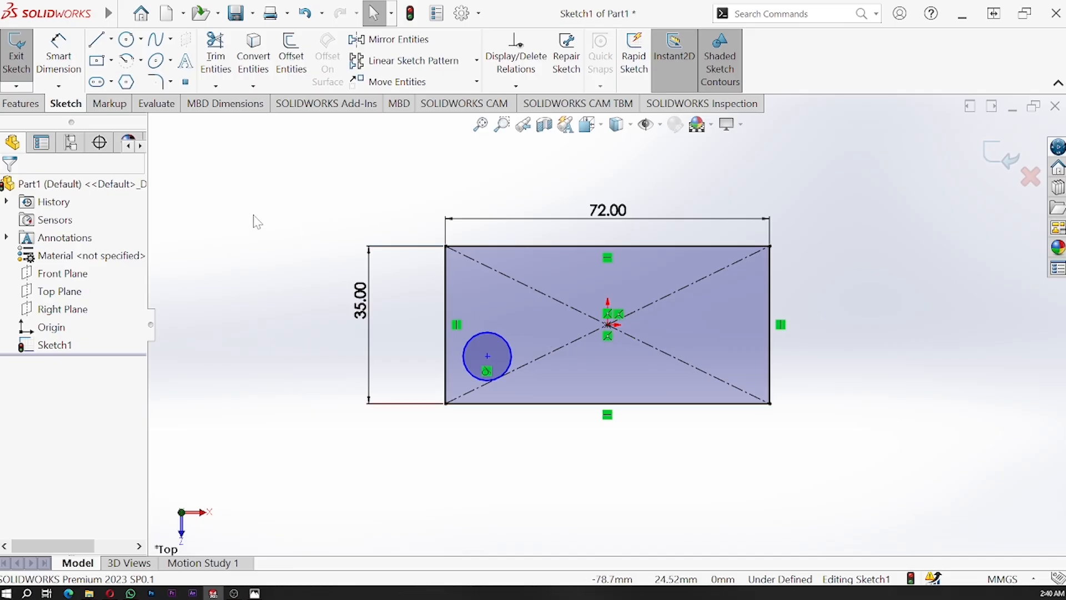
Step: Dimension the circle's centre 23 mm below the rectangle's upper edge
{"action": "left_click", "coordinate": [58, 56]}
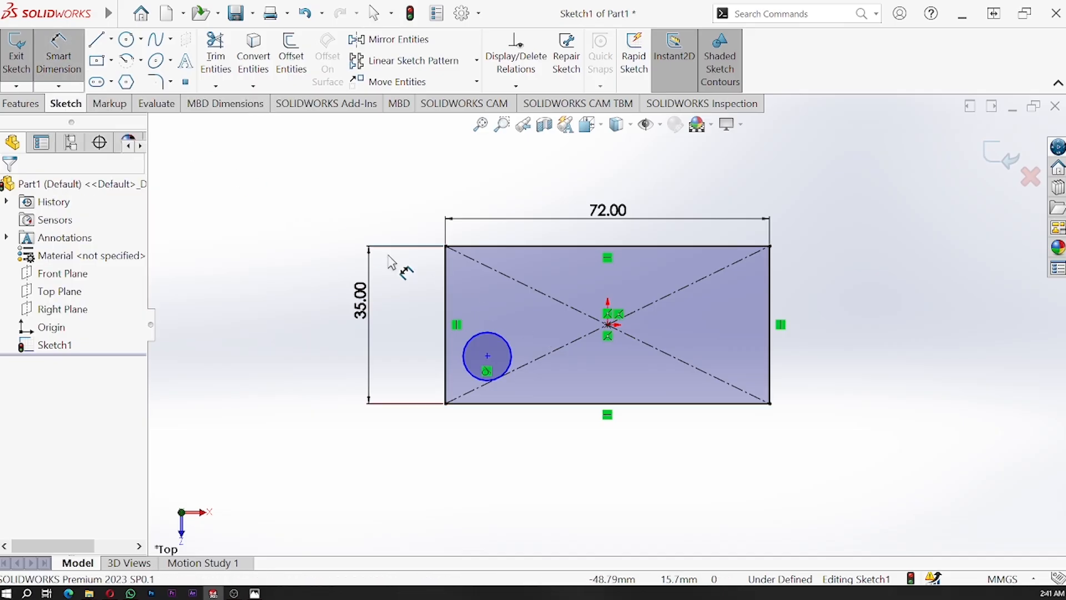
{"action": "left_click", "coordinate": [483, 334]}
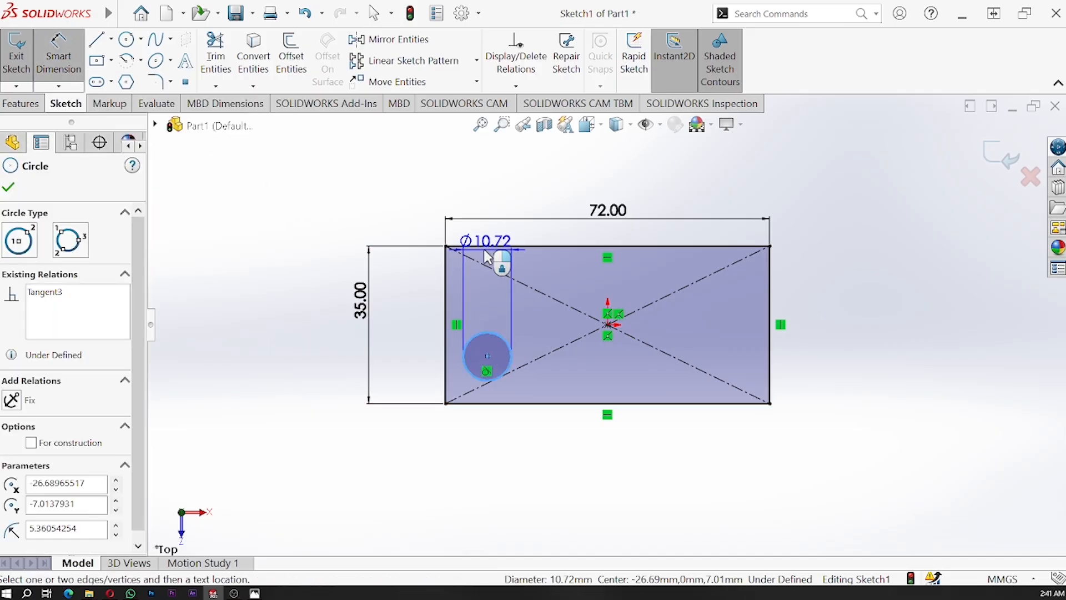
{"action": "left_click", "coordinate": [486, 246]}
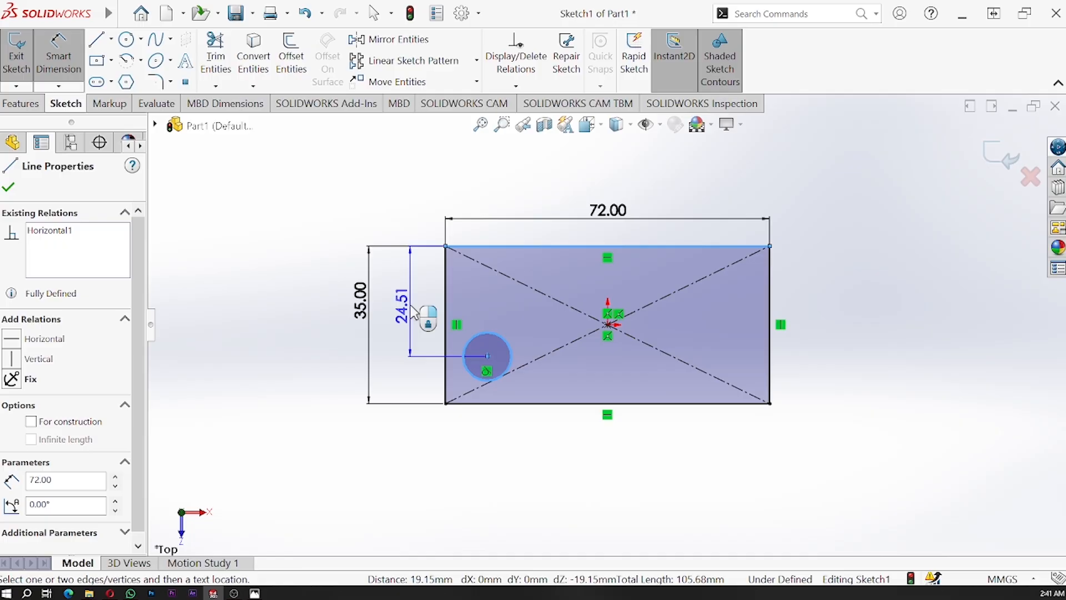
{"action": "left_click", "coordinate": [414, 313]}
{"action": "type", "text": "23"}
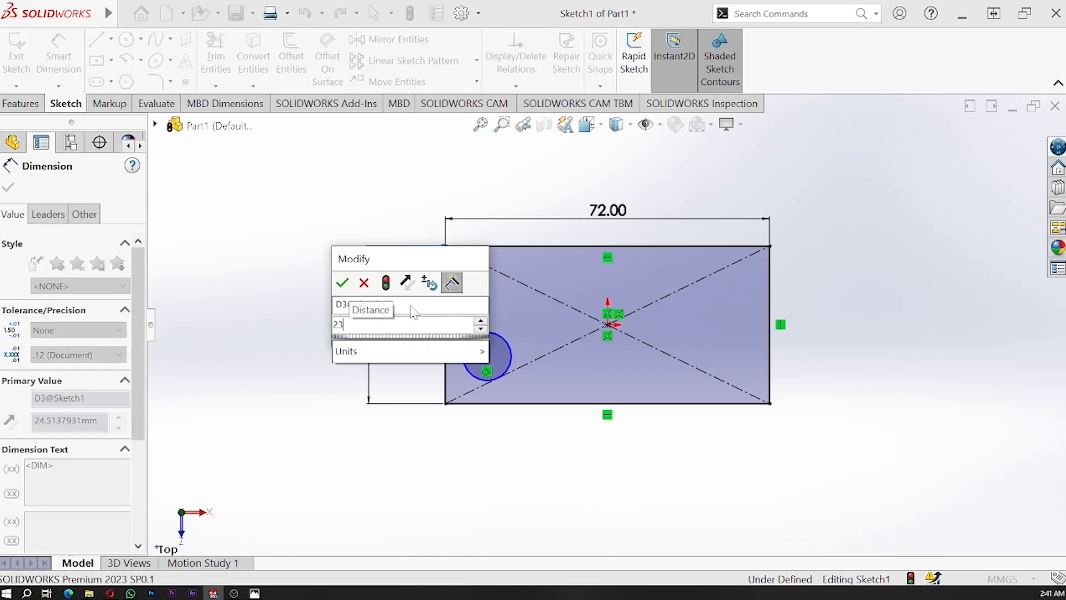
{"action": "key", "text": "Return"}
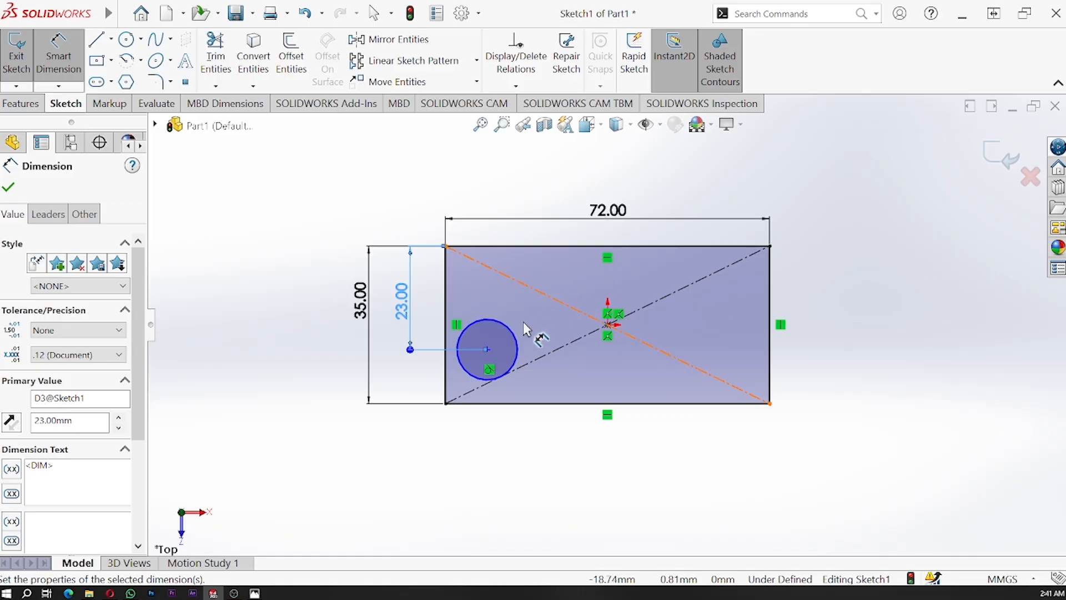
Step: Dimension the circle's diameter to 12 mm
{"action": "left_click", "coordinate": [512, 330]}
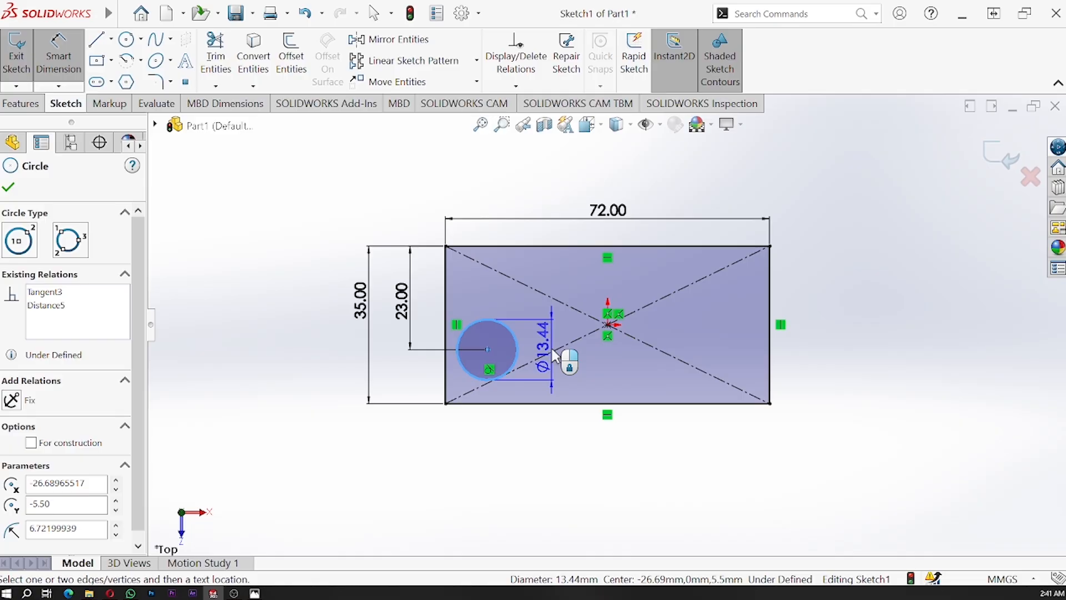
{"action": "left_click", "coordinate": [556, 355]}
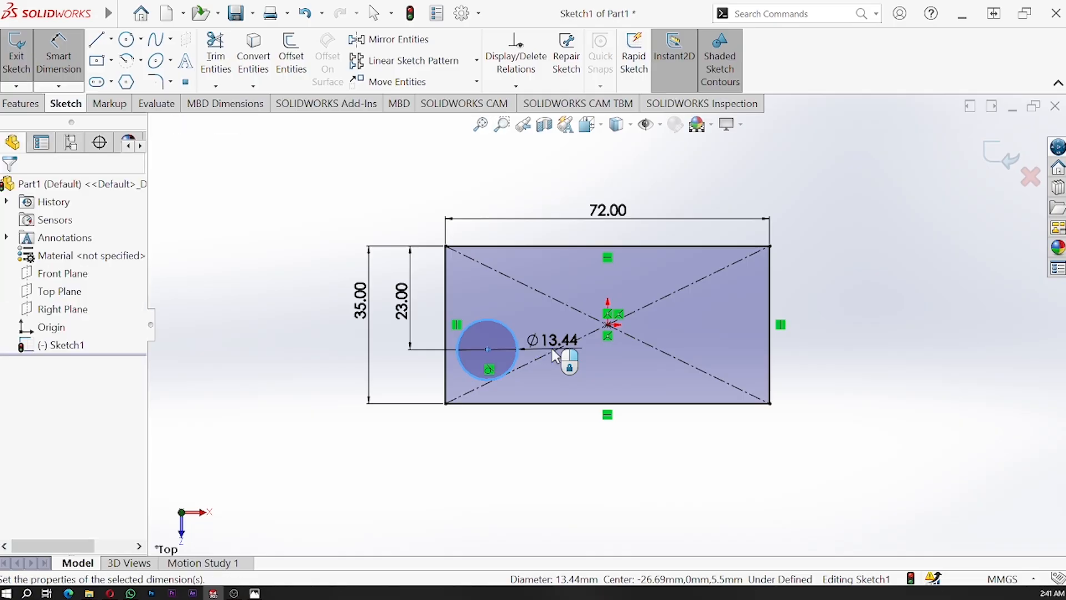
{"action": "type", "text": "12"}
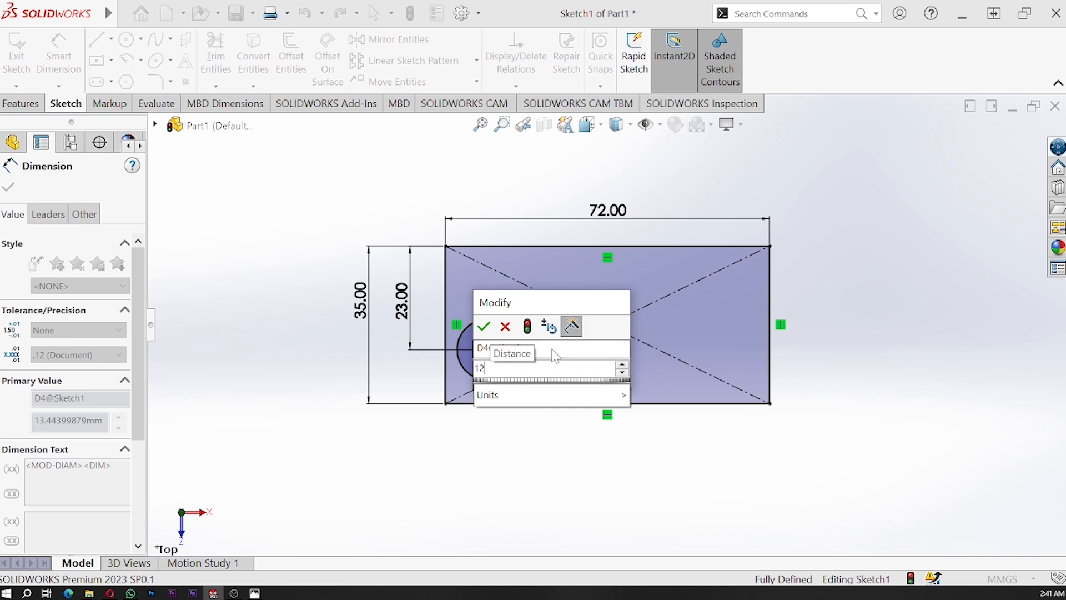
{"action": "key", "text": "Return"}
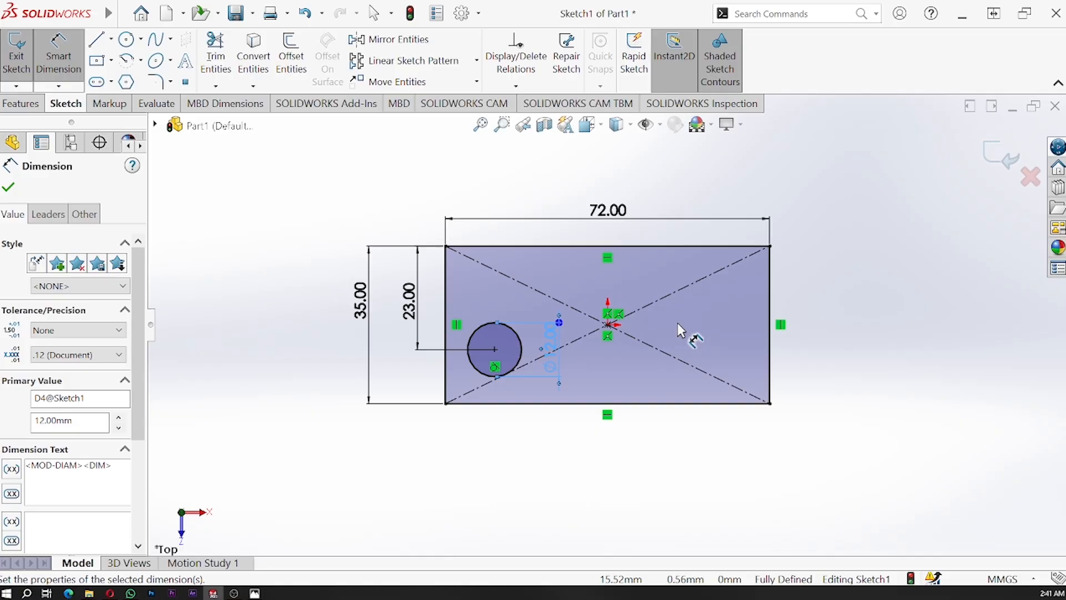
Step: Draw a vertical line from the midpoint of the rectangle's upper edge to the midpoint of its lower edge
{"action": "left_click", "coordinate": [92, 48]}
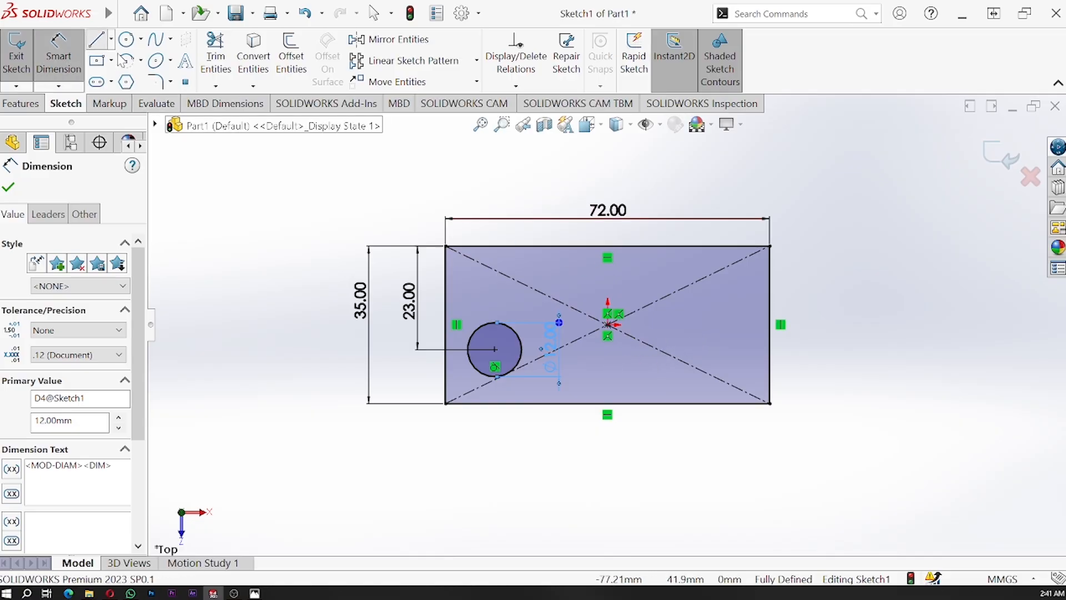
{"action": "left_click", "coordinate": [605, 245]}
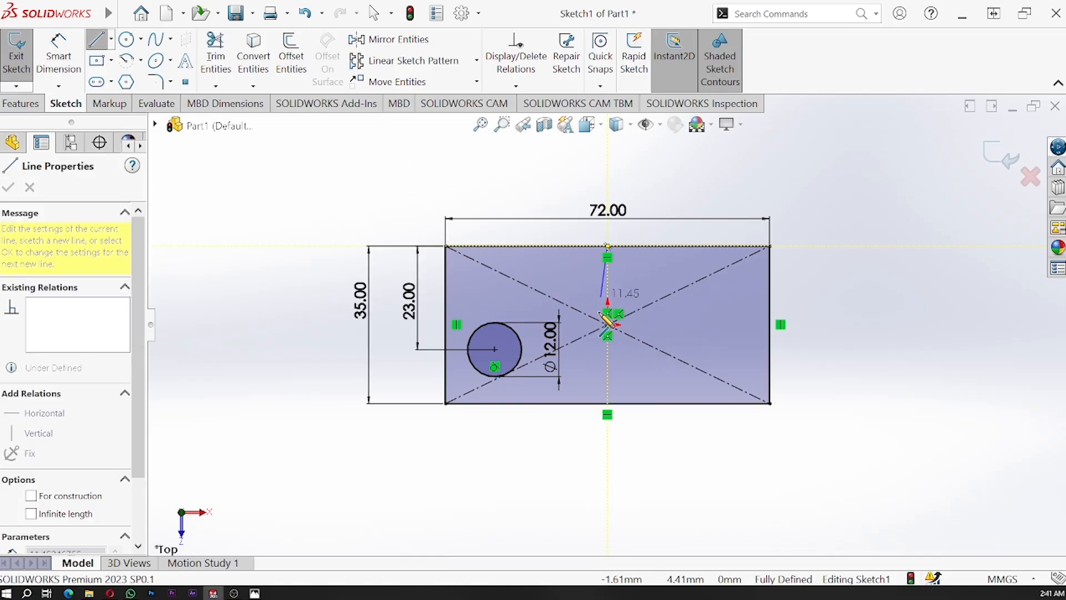
{"action": "left_click", "coordinate": [607, 403]}
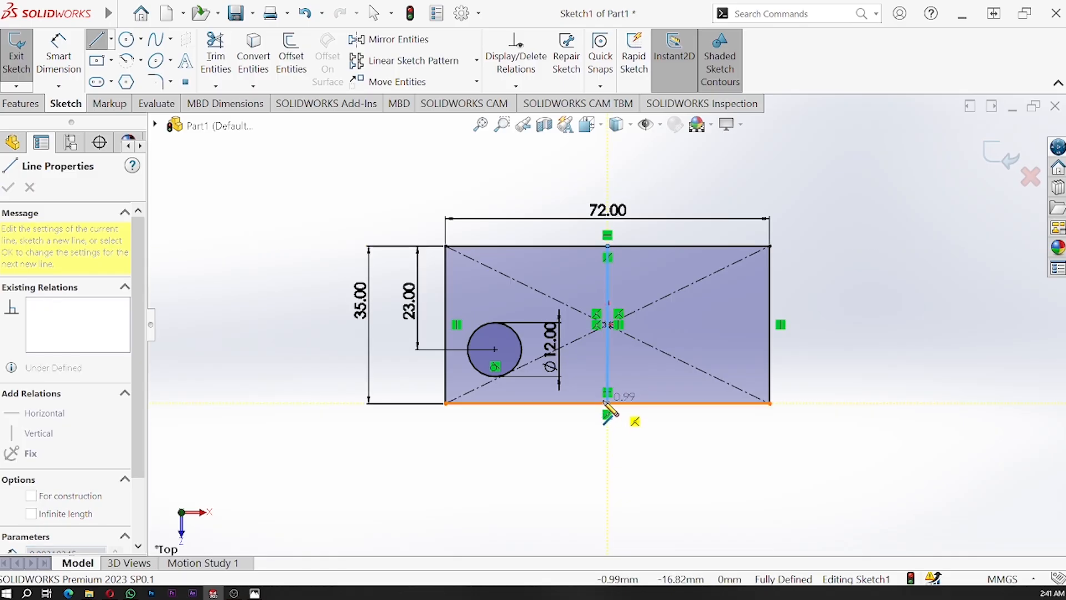
{"action": "key", "text": "Escape"}
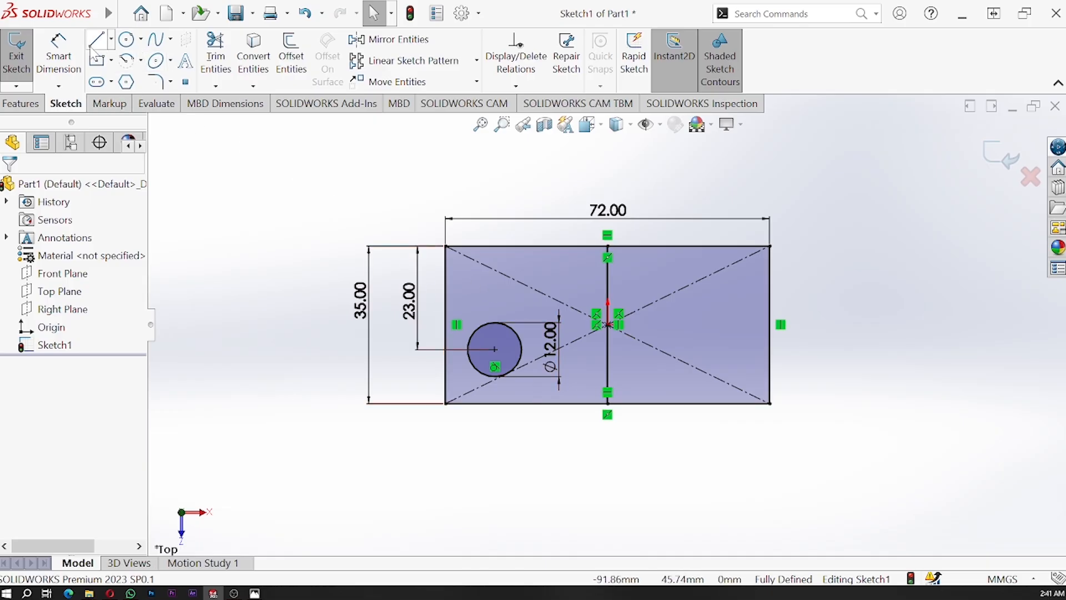
Step: Dimension the horizontal distance between the circle's centre and the vertical middle line, placed below the rectangle
{"action": "left_click", "coordinate": [58, 55]}
{"action": "left_click", "coordinate": [495, 349]}
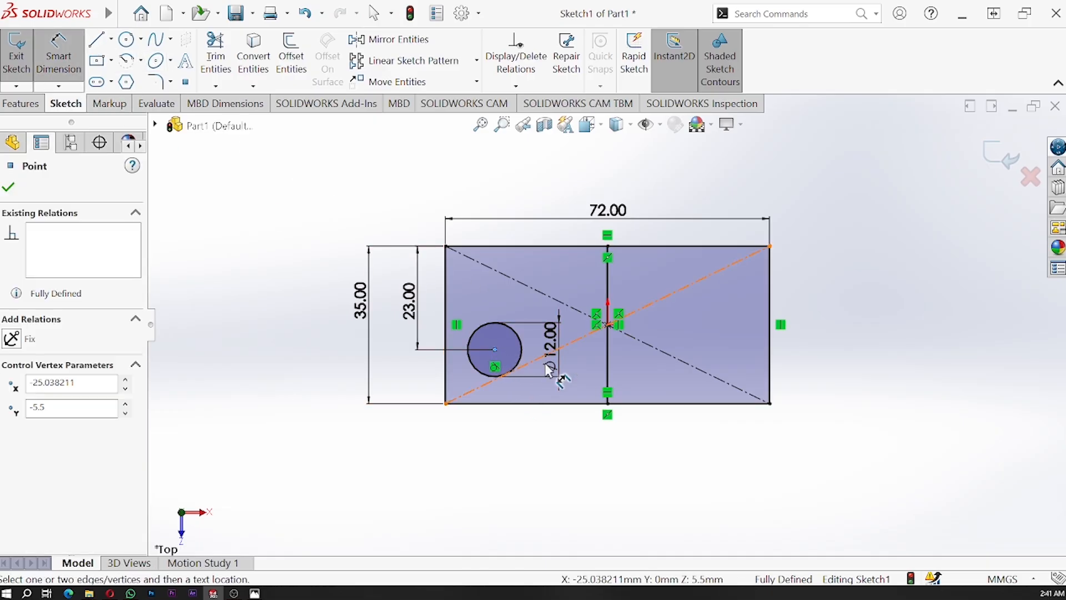
{"action": "left_click", "coordinate": [607, 363]}
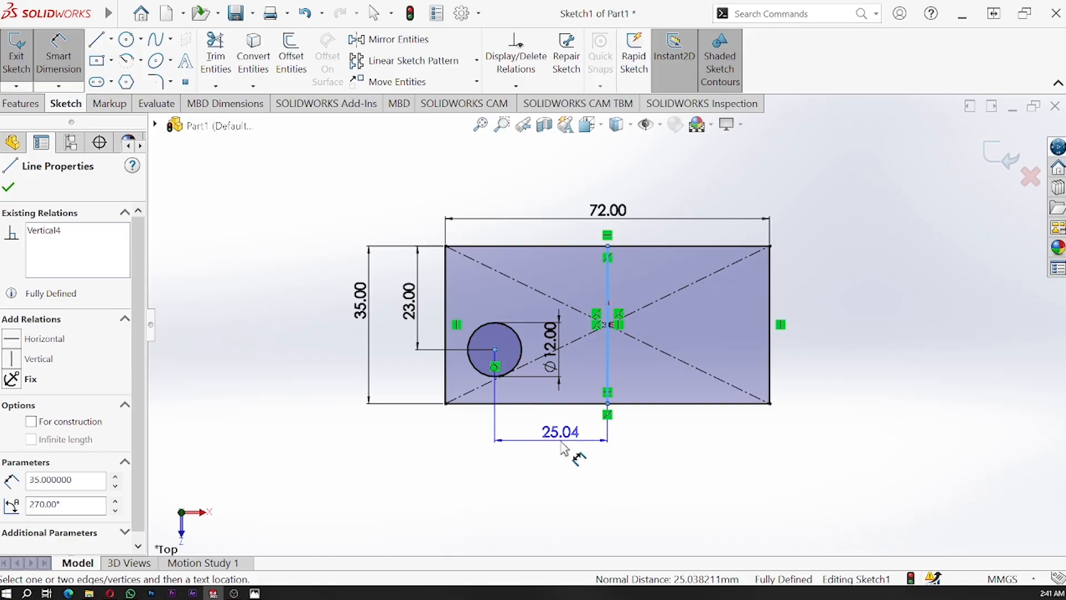
{"action": "left_click", "coordinate": [564, 447]}
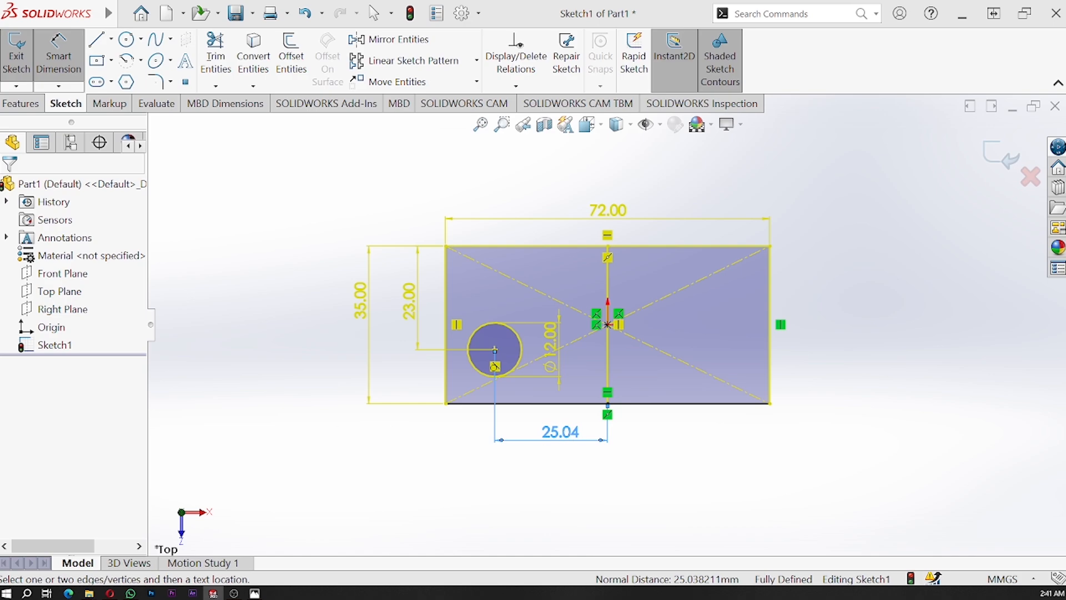
Step: Try to edit the horizontal distance dimension between the circle's centre and the middle line
{"action": "left_click", "coordinate": [561, 433]}
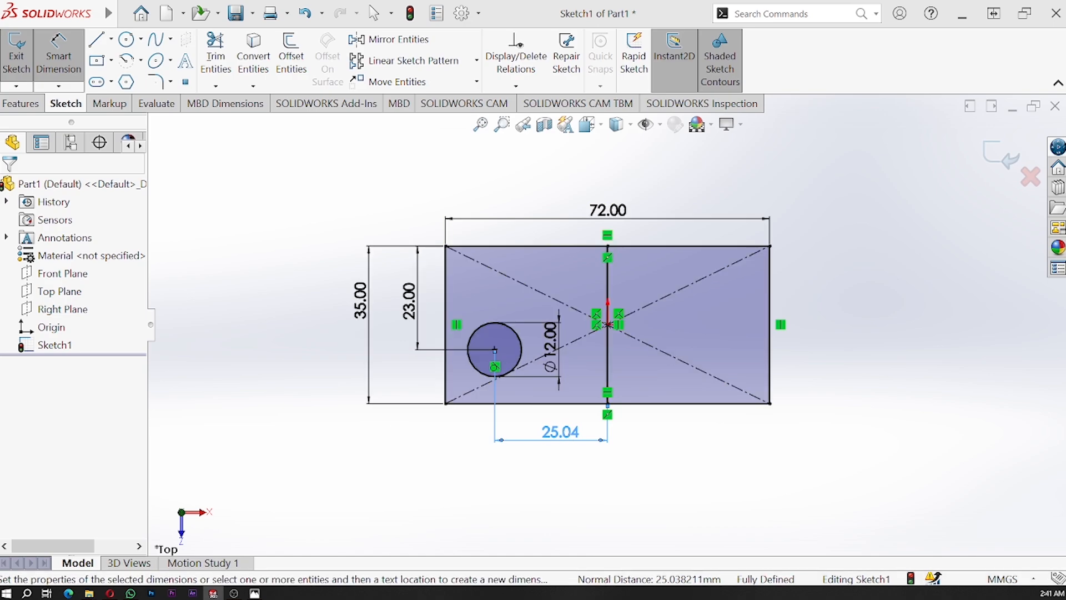
{"action": "double_click", "coordinate": [560, 434]}
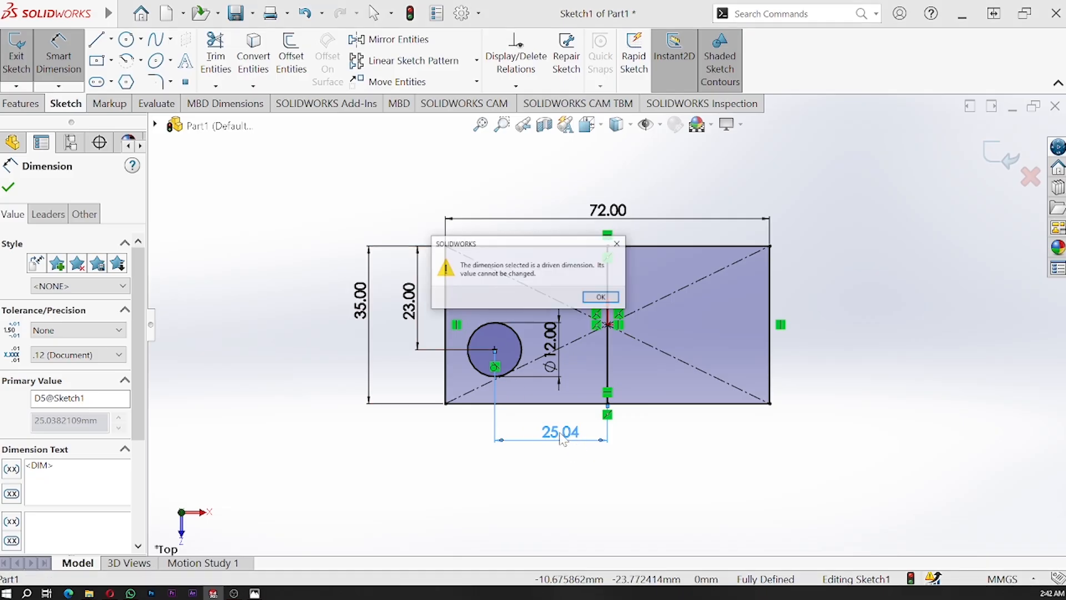
{"action": "left_click", "coordinate": [599, 297]}
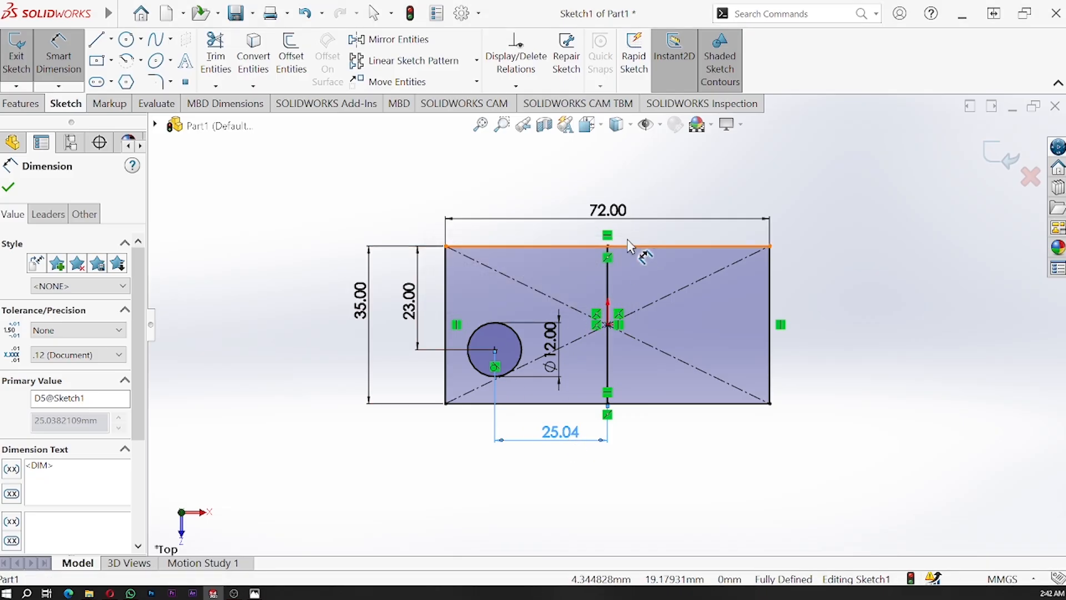
{"action": "key", "text": "Escape"}
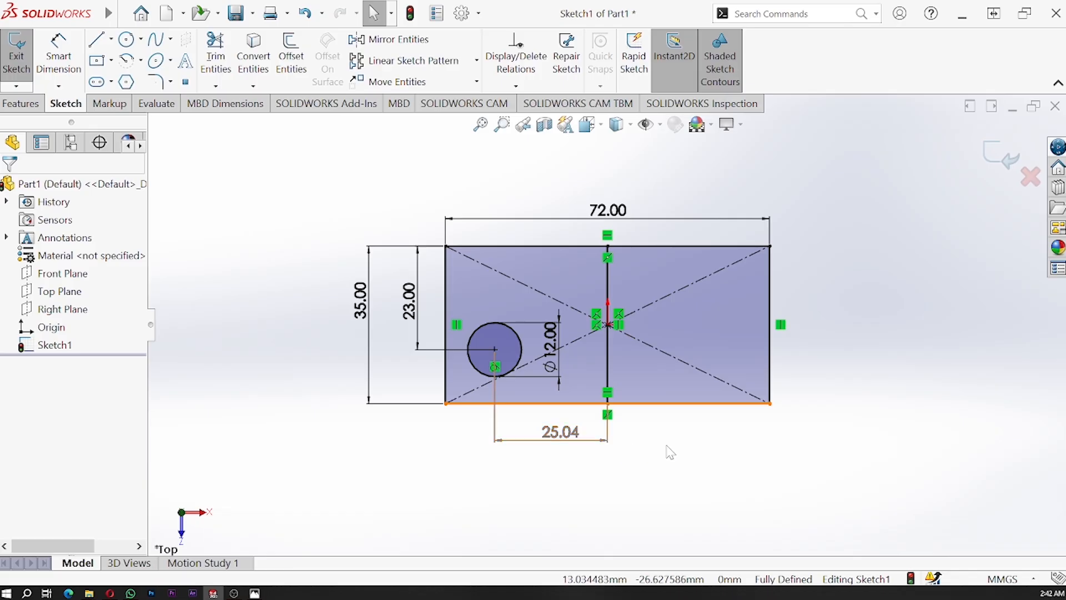
{"action": "double_click", "coordinate": [576, 439]}
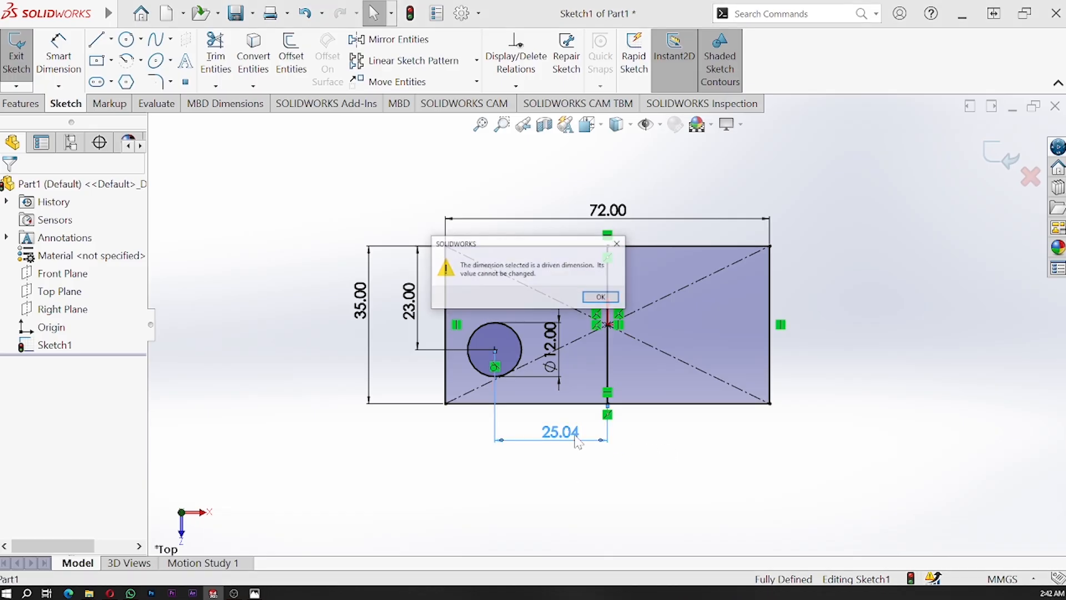
{"action": "key", "text": "Return"}
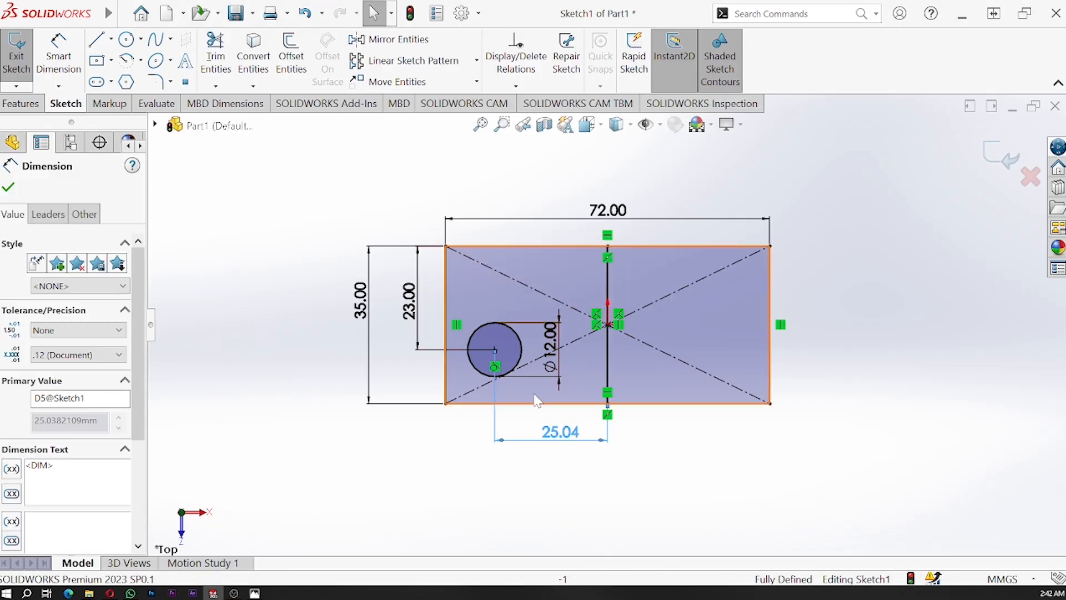
{"action": "key", "text": "Escape"}
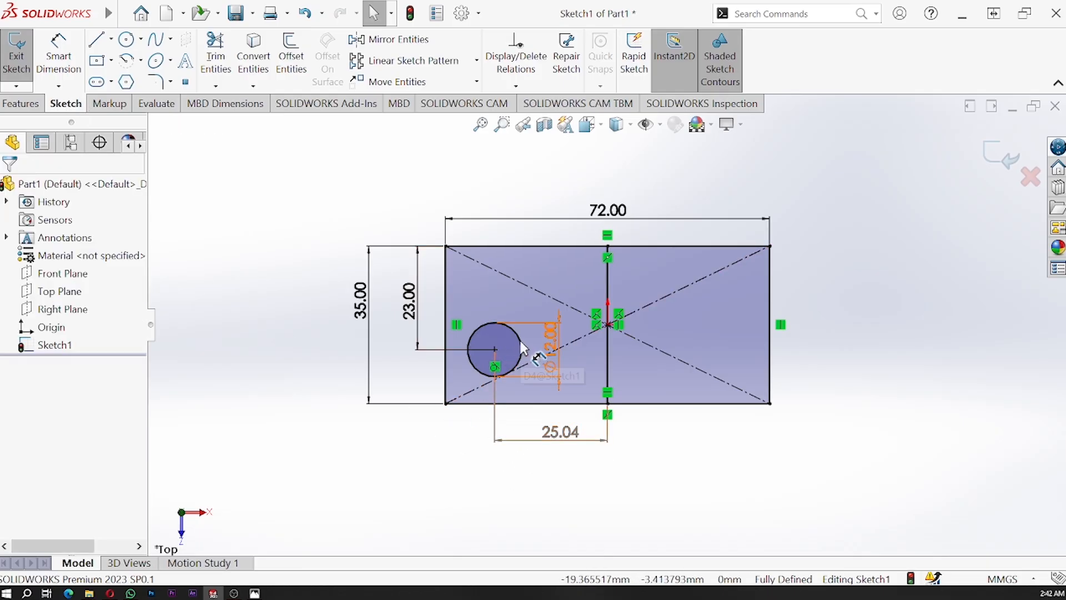
Step: Delete the 23 mm vertical dimension and the 12 mm circle from the sketch
{"action": "left_click", "coordinate": [536, 351]}
{"action": "key", "text": "Return"}
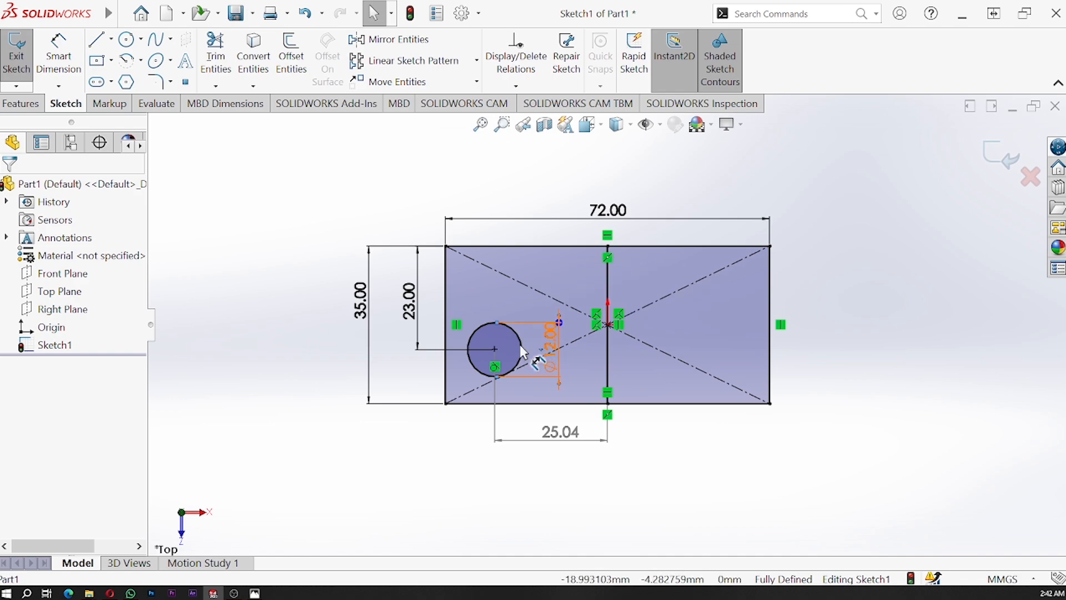
{"action": "left_click", "coordinate": [410, 312]}
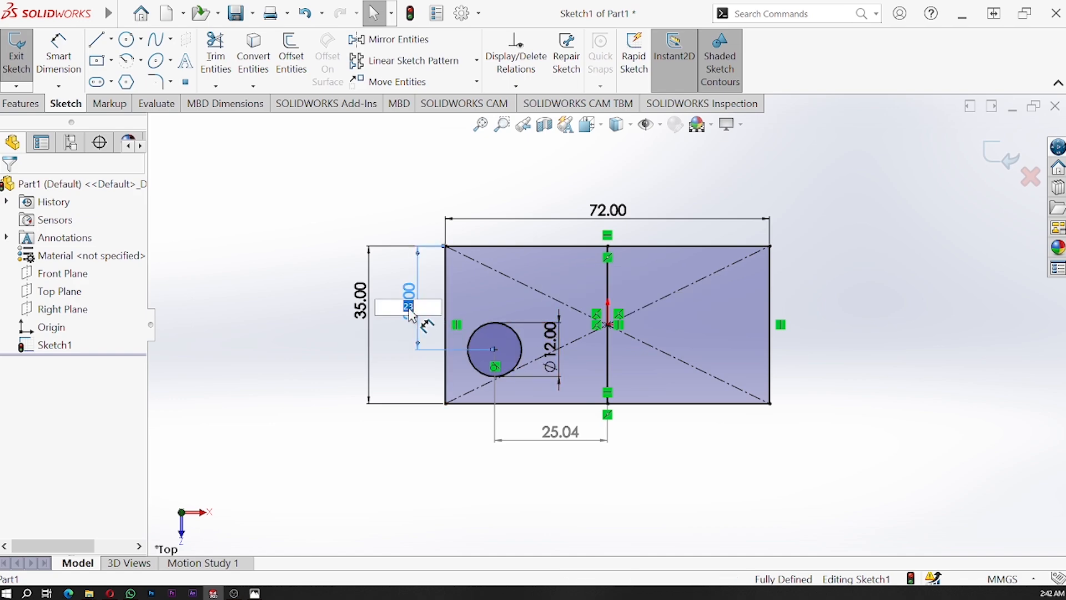
{"action": "key", "text": "Escape"}
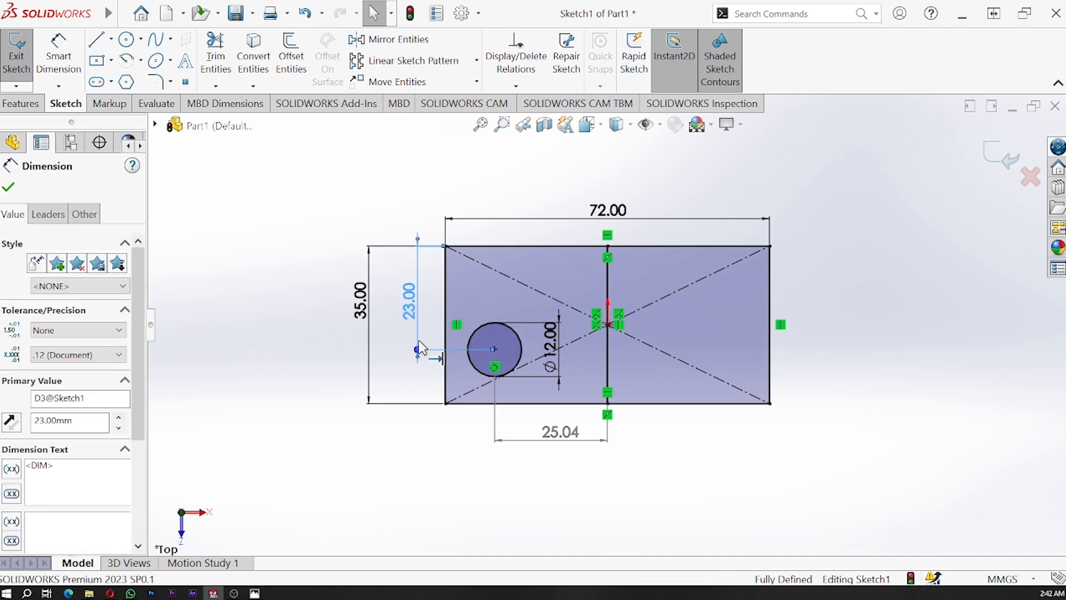
{"action": "key", "text": "Delete"}
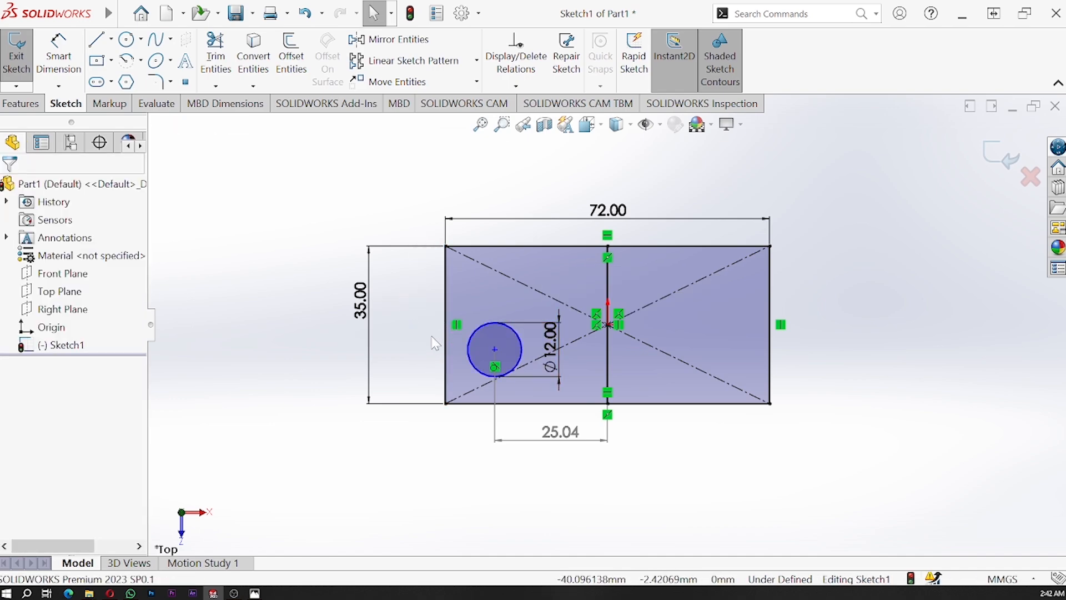
{"action": "left_click", "coordinate": [471, 344]}
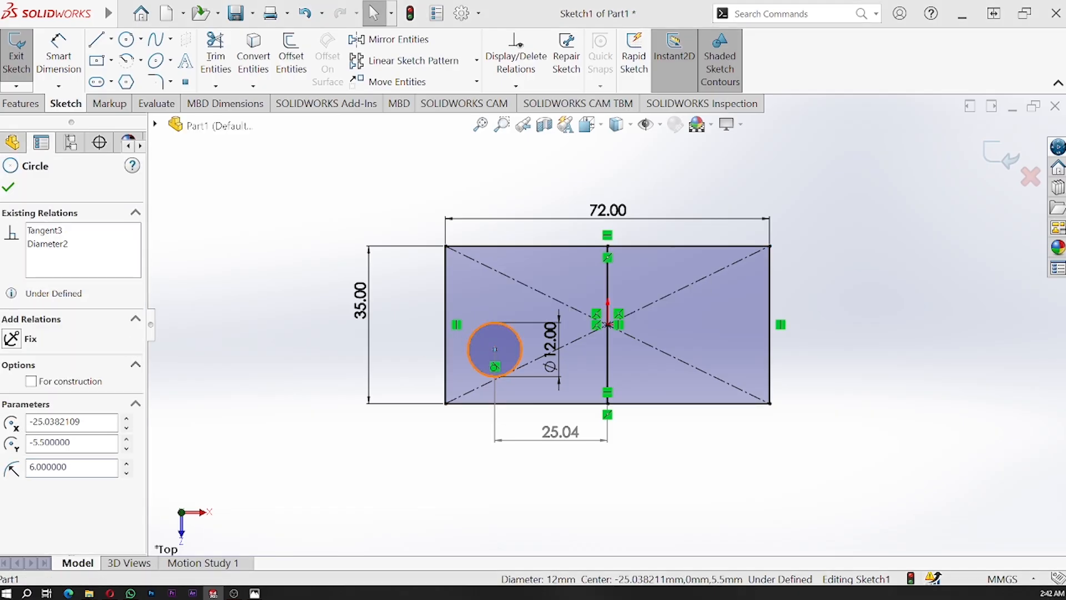
{"action": "key", "text": "Delete"}
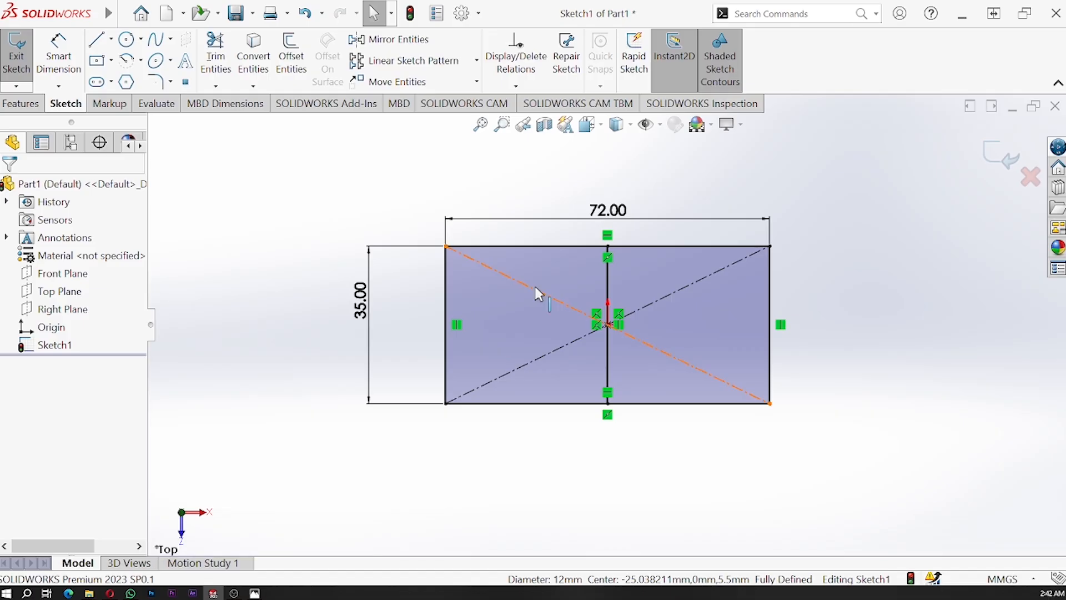
Step: Sketch a circle about 7.6 mm in diameter in the lower-left part of the rectangle
{"action": "left_click", "coordinate": [128, 41]}
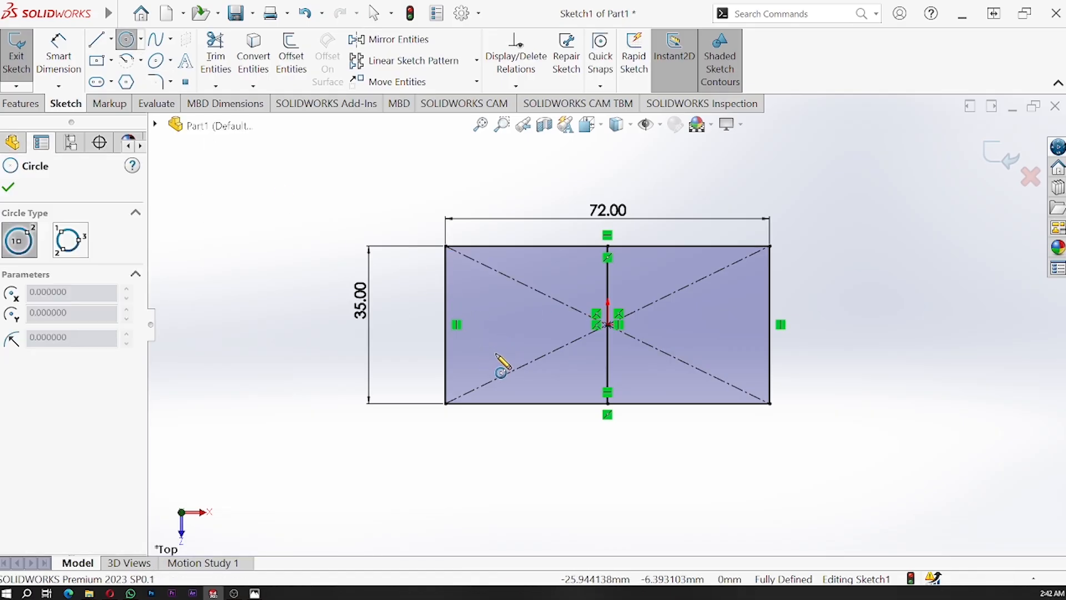
{"action": "left_click", "coordinate": [485, 351]}
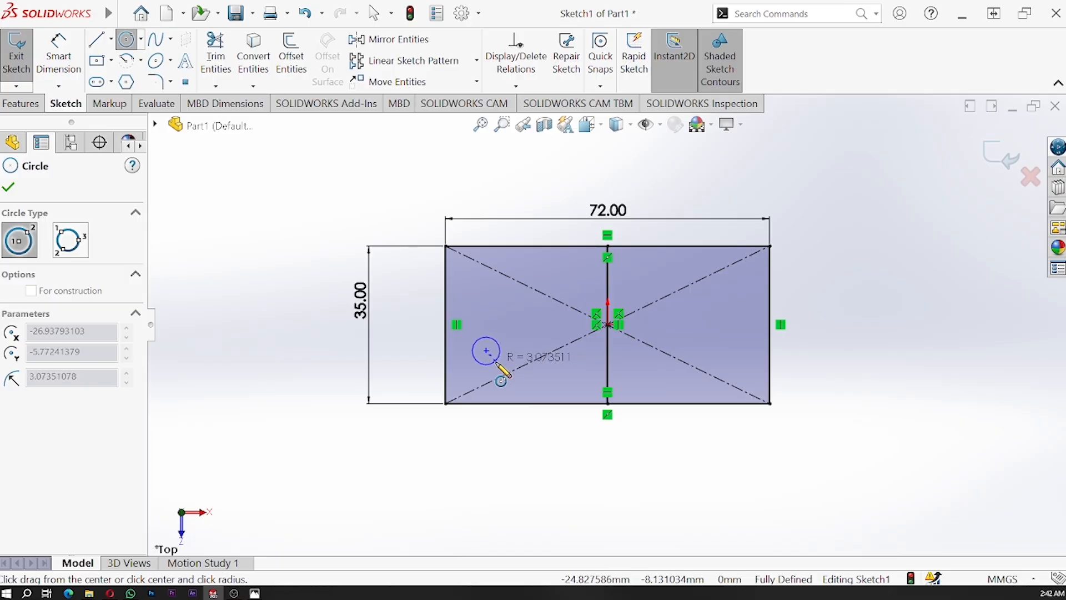
{"action": "left_click", "coordinate": [498, 364]}
{"action": "key", "text": "Escape"}
Step: Dimension the new circle's diameter to 12 mm
{"action": "left_click", "coordinate": [77, 60]}
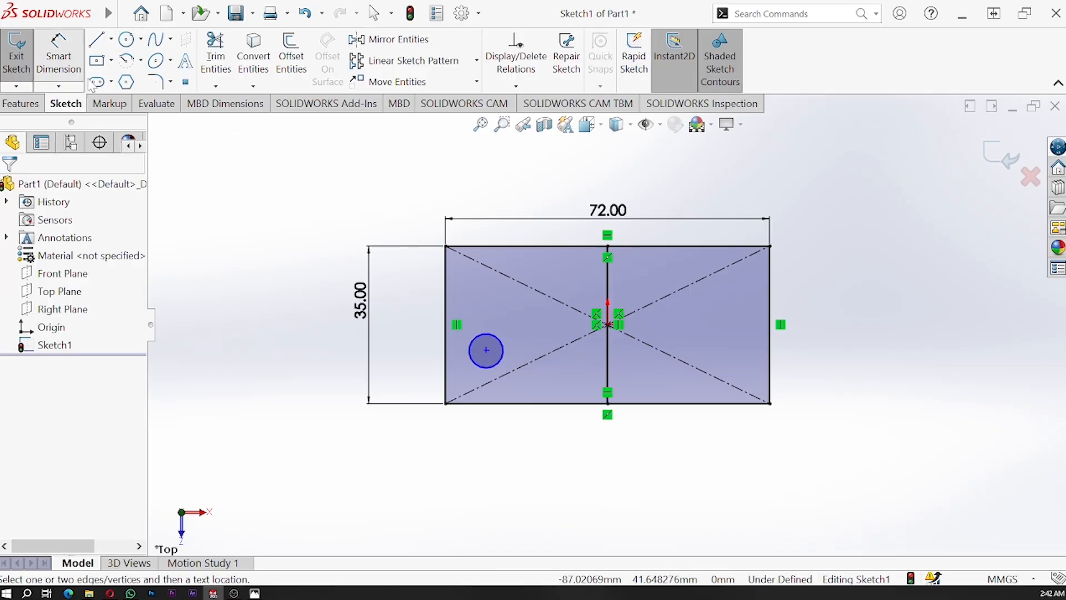
{"action": "left_click", "coordinate": [505, 348]}
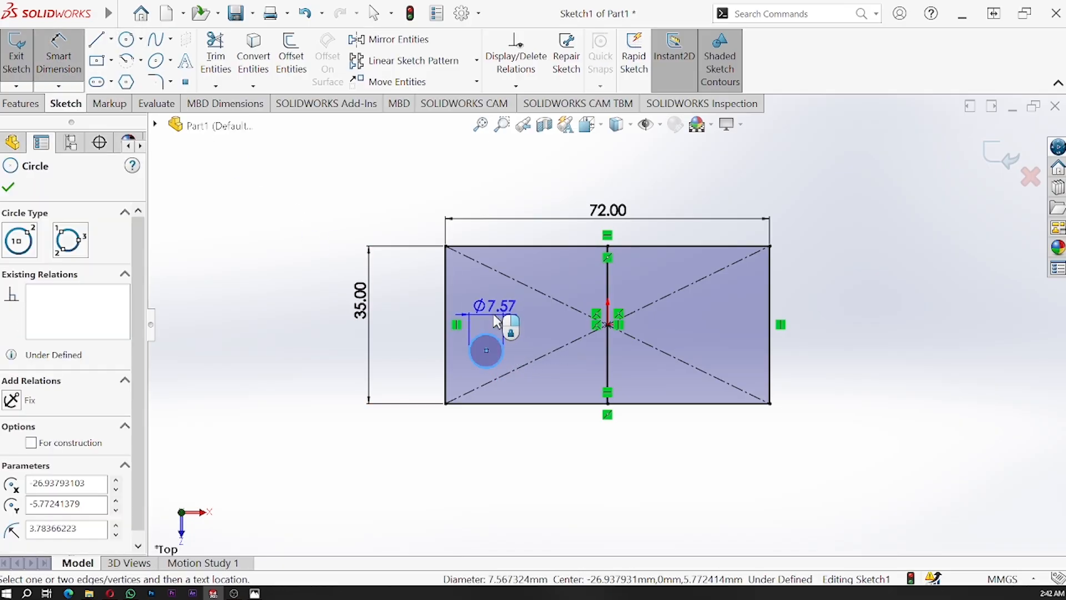
{"action": "left_click", "coordinate": [493, 314]}
{"action": "type", "text": "12"}
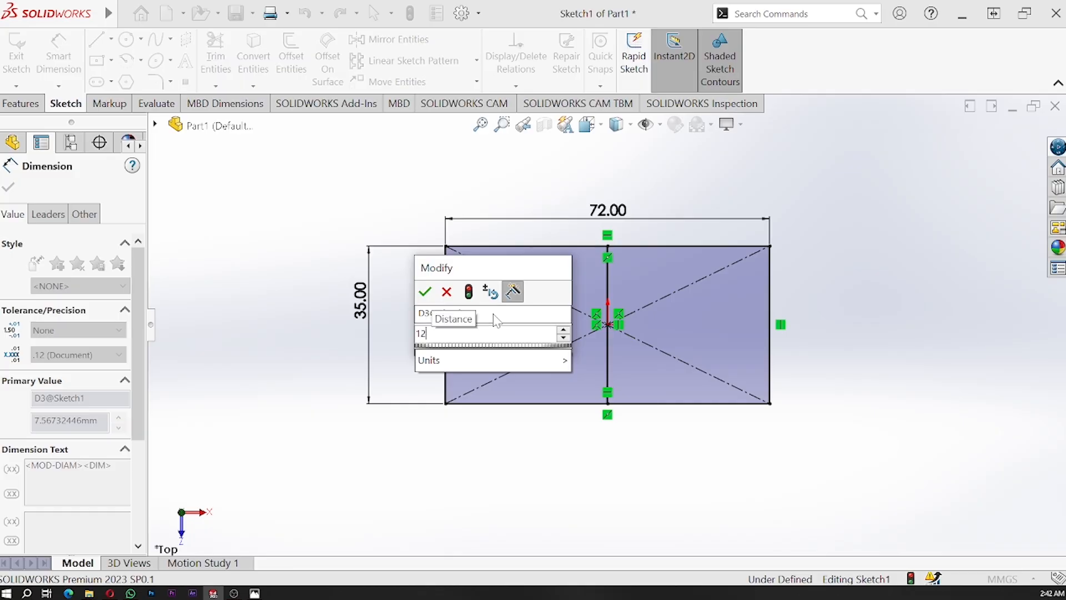
{"action": "key", "text": "Return"}
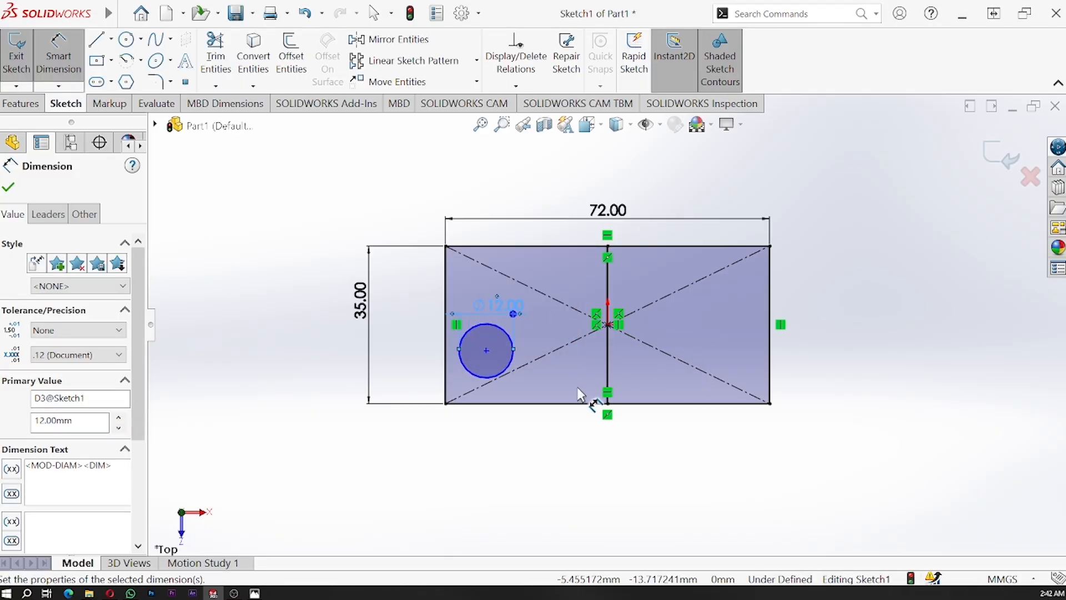
Step: Dimension the horizontal distance from the circle's centre to the vertical middle line as 48/2 (24 mm), placed below the rectangle
{"action": "left_click", "coordinate": [487, 351]}
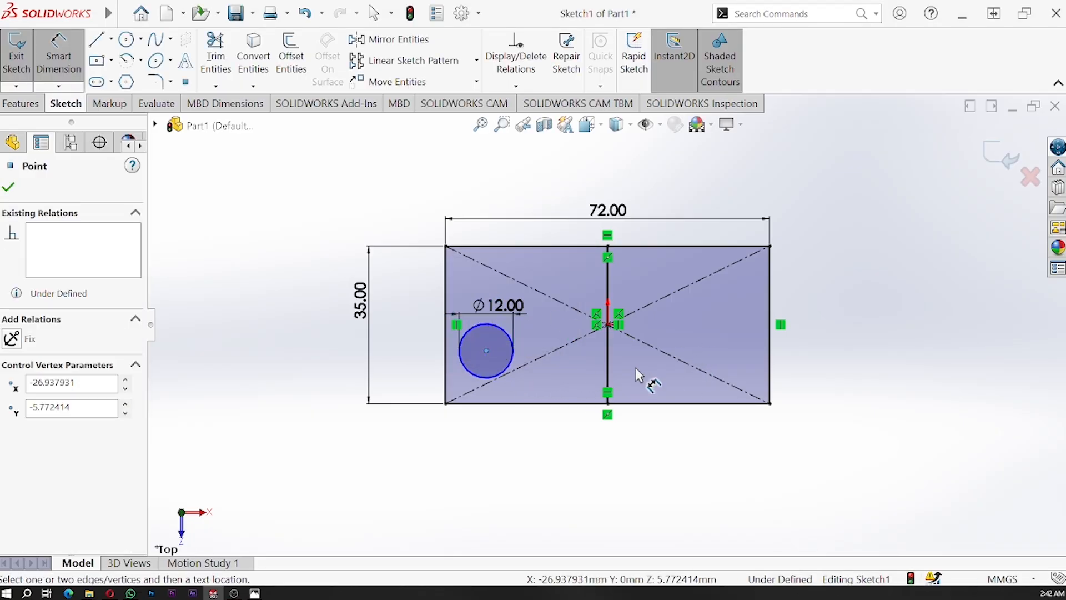
{"action": "left_click", "coordinate": [613, 370]}
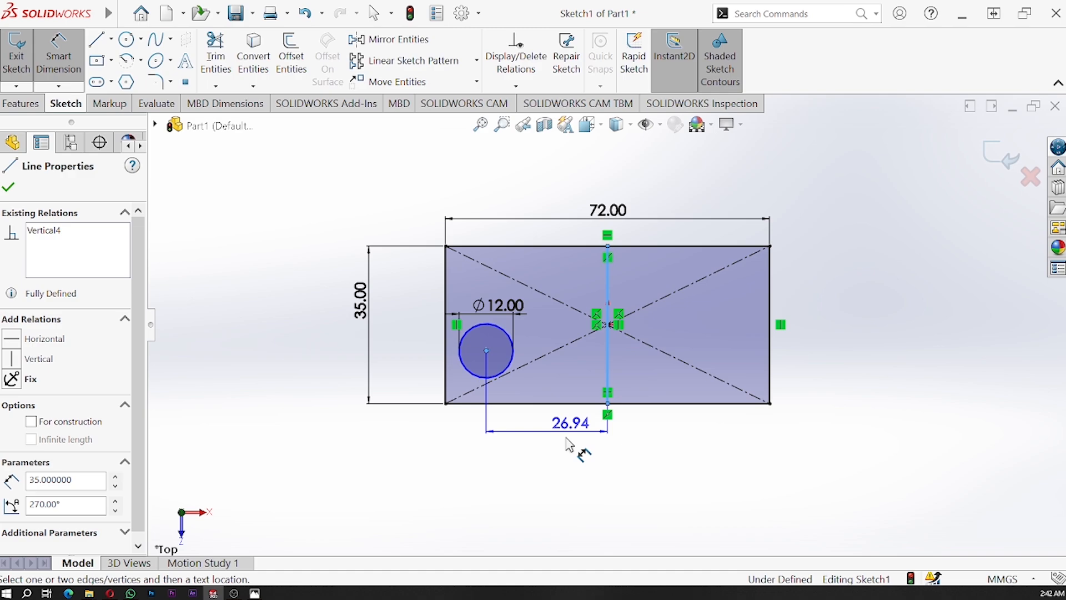
{"action": "left_click", "coordinate": [550, 462]}
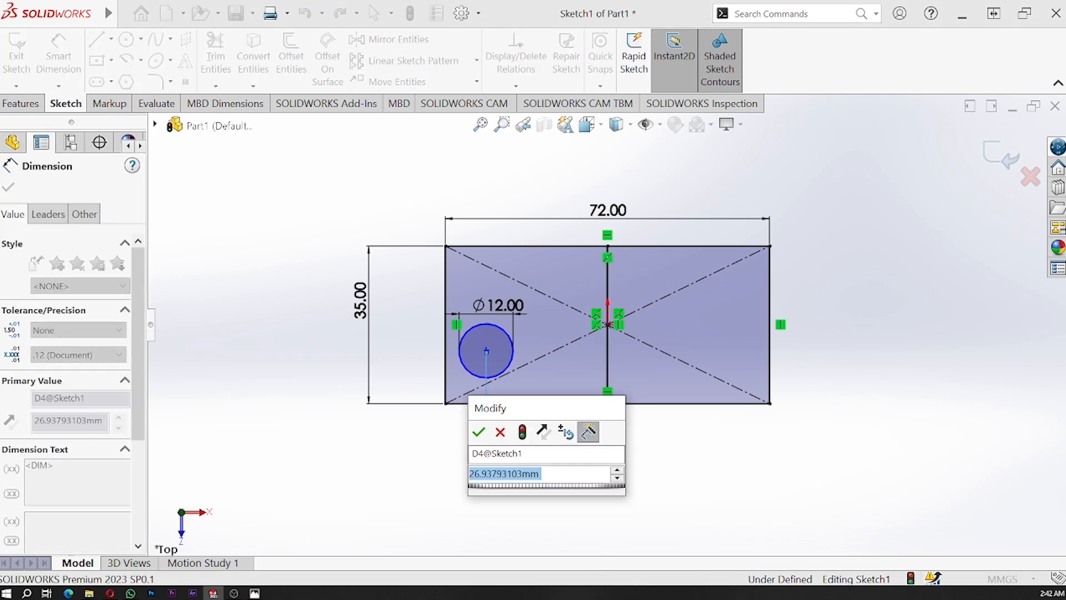
{"action": "type", "text": "48/2"}
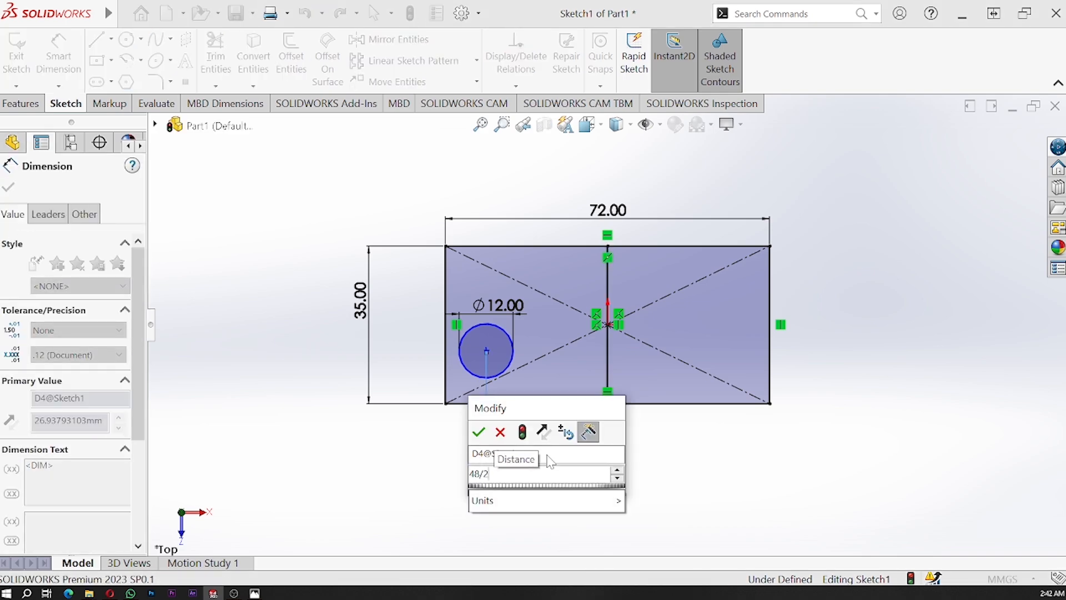
{"action": "key", "text": "Escape"}
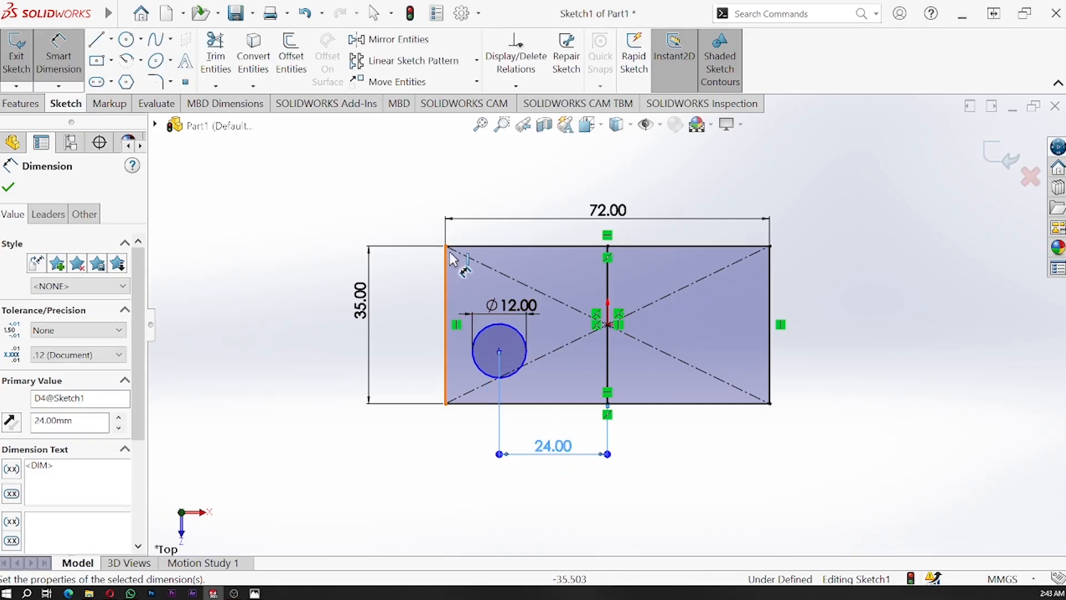
Step: Dimension the vertical distance from the rectangle's upper edge to the circle's centre to 23 mm, placed beside the rectangle's left edge
{"action": "left_click", "coordinate": [488, 247]}
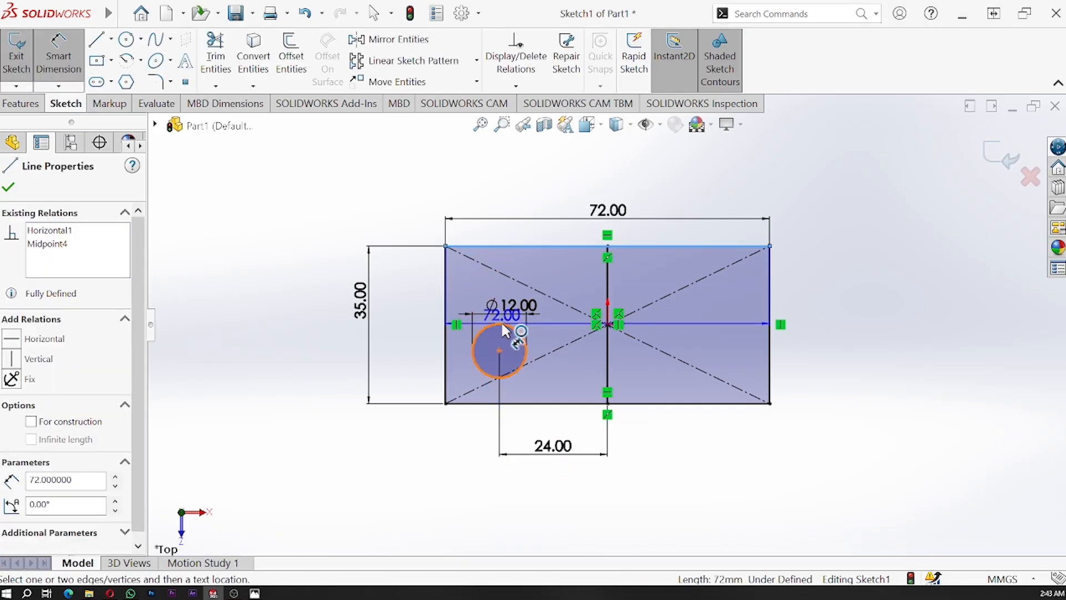
{"action": "left_click", "coordinate": [506, 327]}
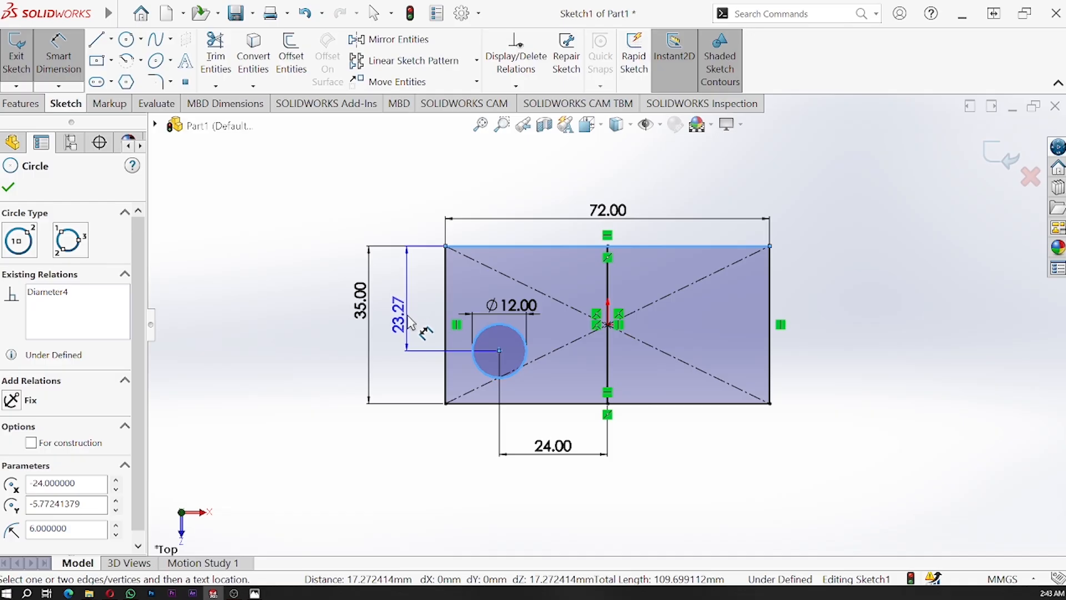
{"action": "left_click", "coordinate": [412, 325]}
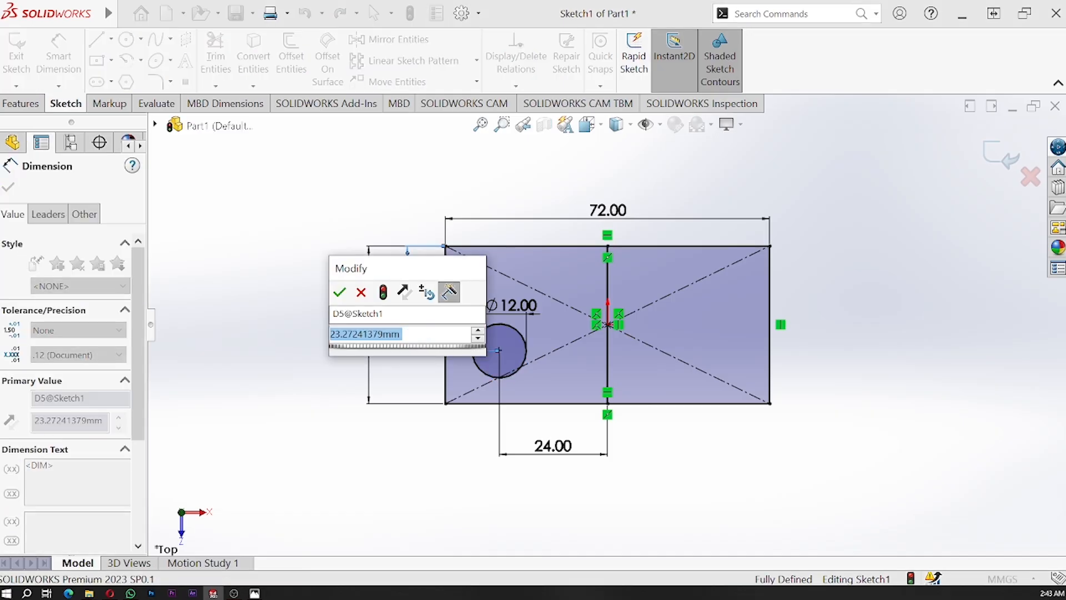
{"action": "type", "text": "23"}
{"action": "key", "text": "Return"}
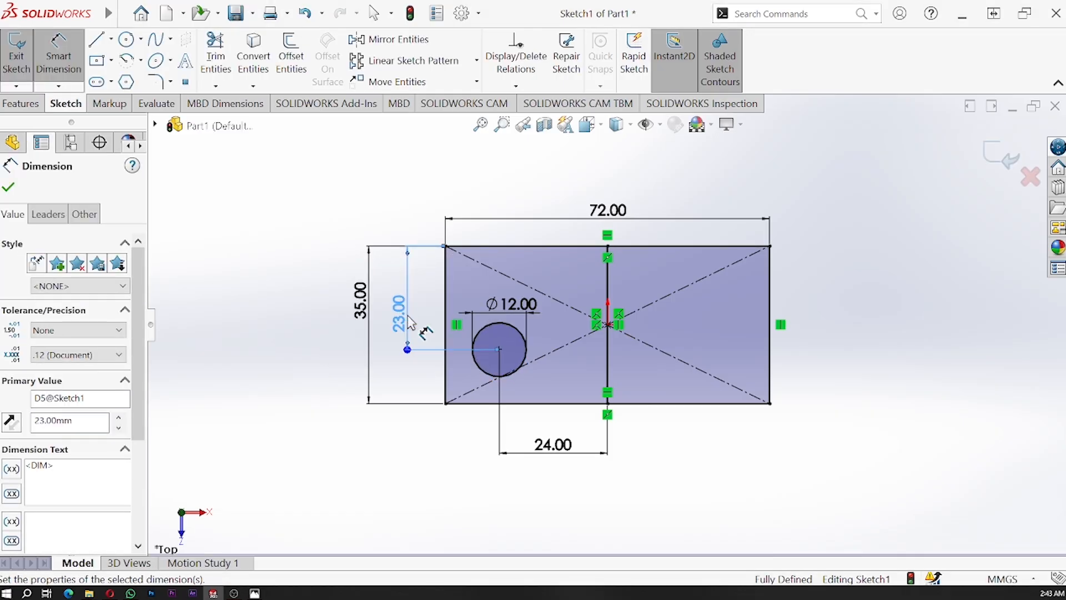
{"action": "key", "text": "Escape"}
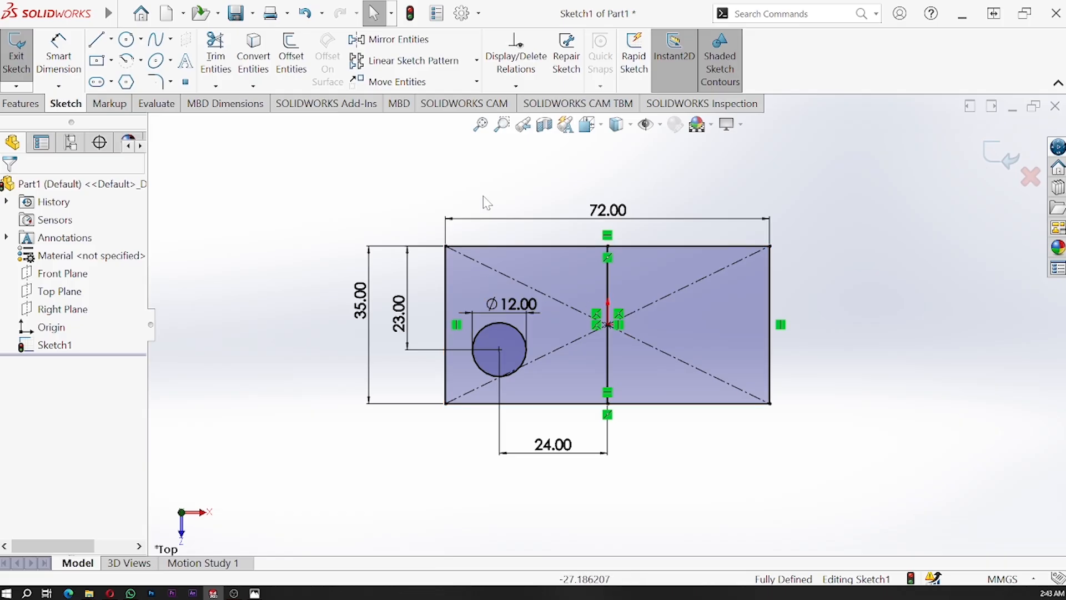
Step: Mirror the 12 mm circle about the vertical middle line, keeping the original as a copy
{"action": "left_click", "coordinate": [371, 39]}
{"action": "left_click", "coordinate": [525, 345]}
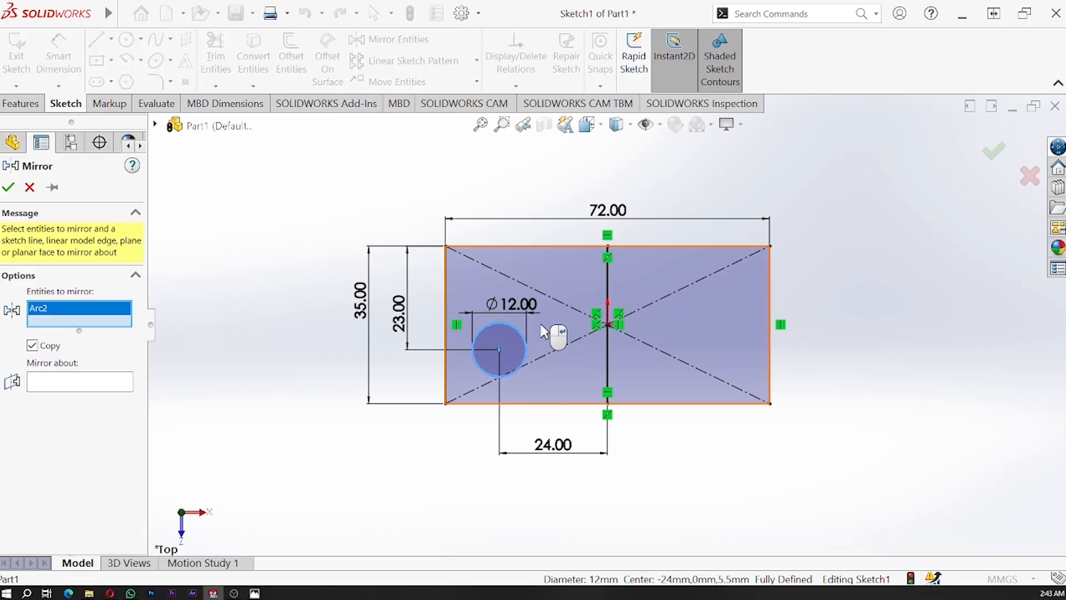
{"action": "left_click", "coordinate": [89, 383]}
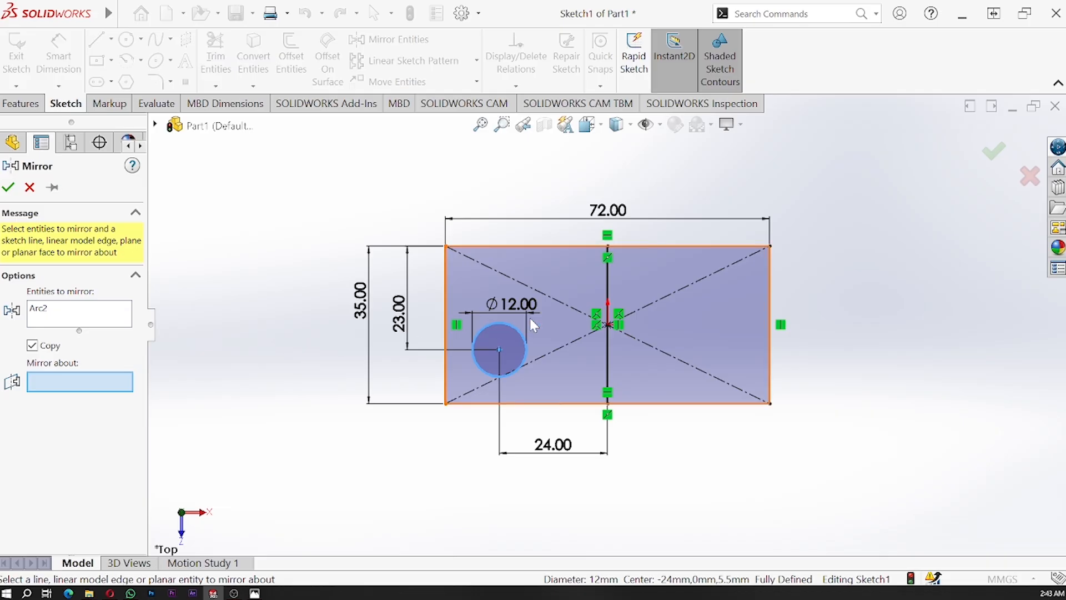
{"action": "left_click", "coordinate": [609, 361]}
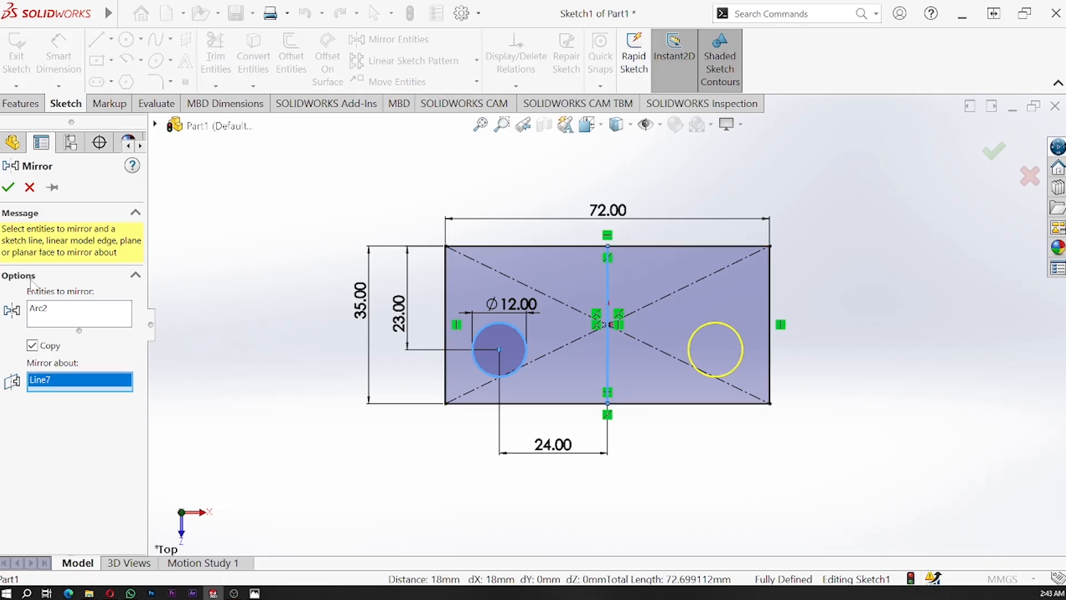
{"action": "left_click", "coordinate": [8, 188]}
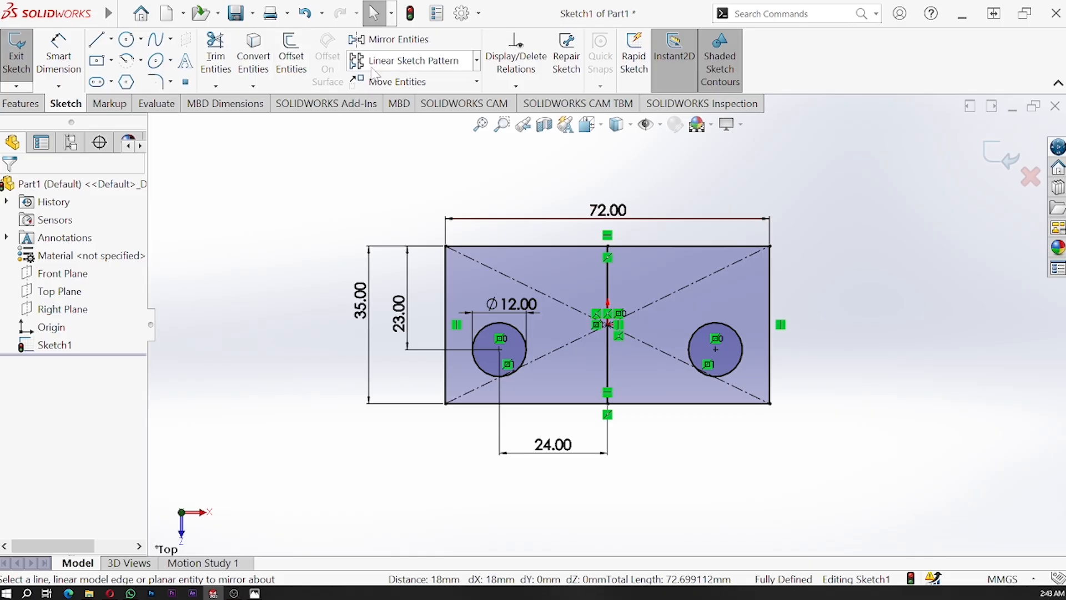
Step: Fillet the rectangle's two lower corners with a radius of 35-23 (12 mm), accepting the removal of the conflicting relations
{"action": "left_click", "coordinate": [157, 82]}
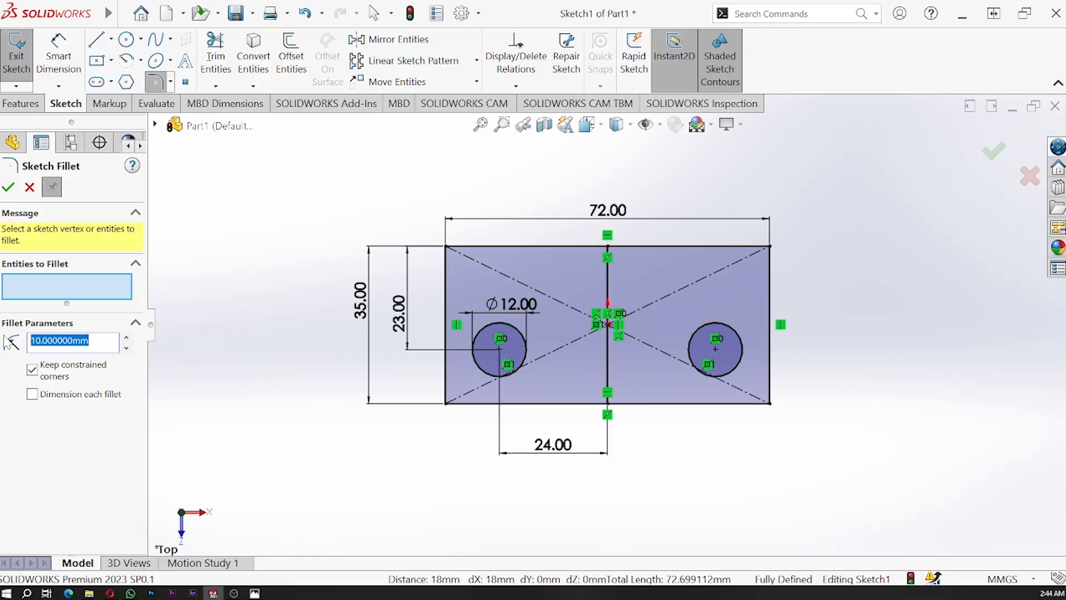
{"action": "type", "text": "35-23"}
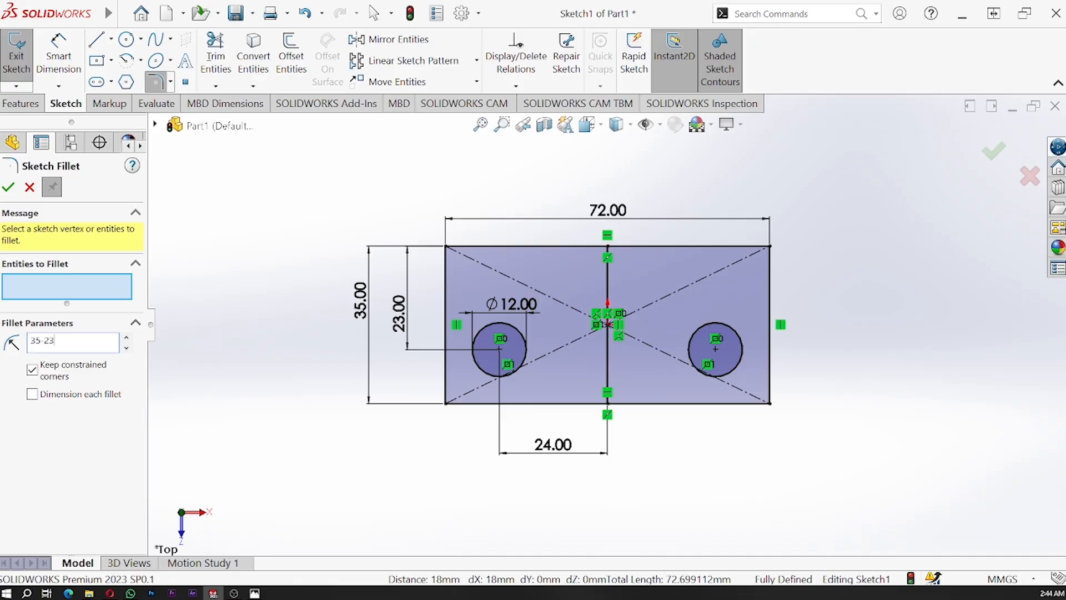
{"action": "key", "text": "Return"}
{"action": "left_click", "coordinate": [446, 406]}
{"action": "left_click", "coordinate": [560, 306]}
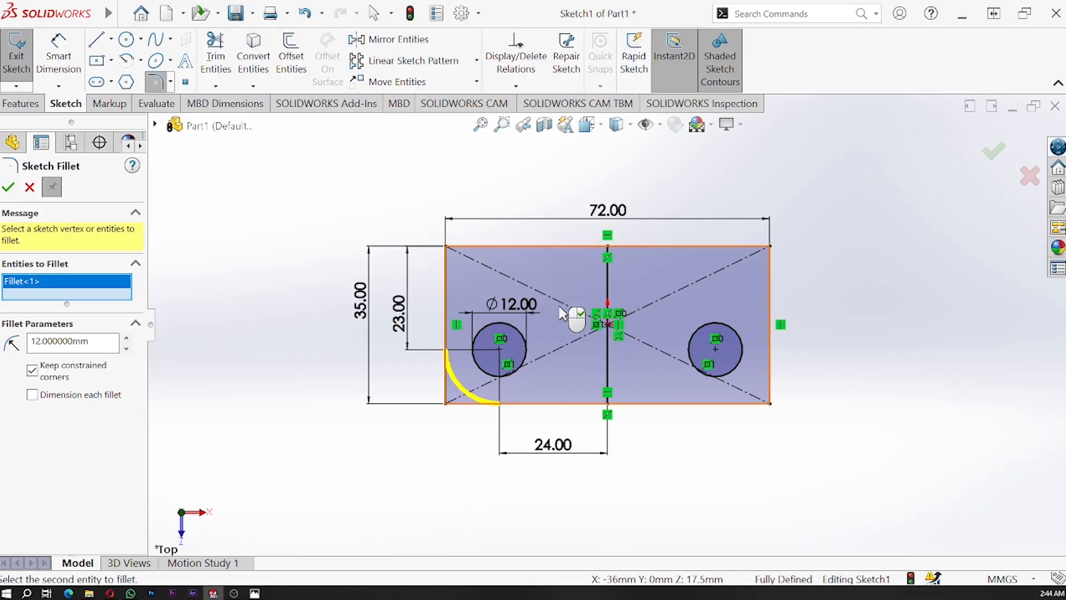
{"action": "left_click", "coordinate": [769, 401]}
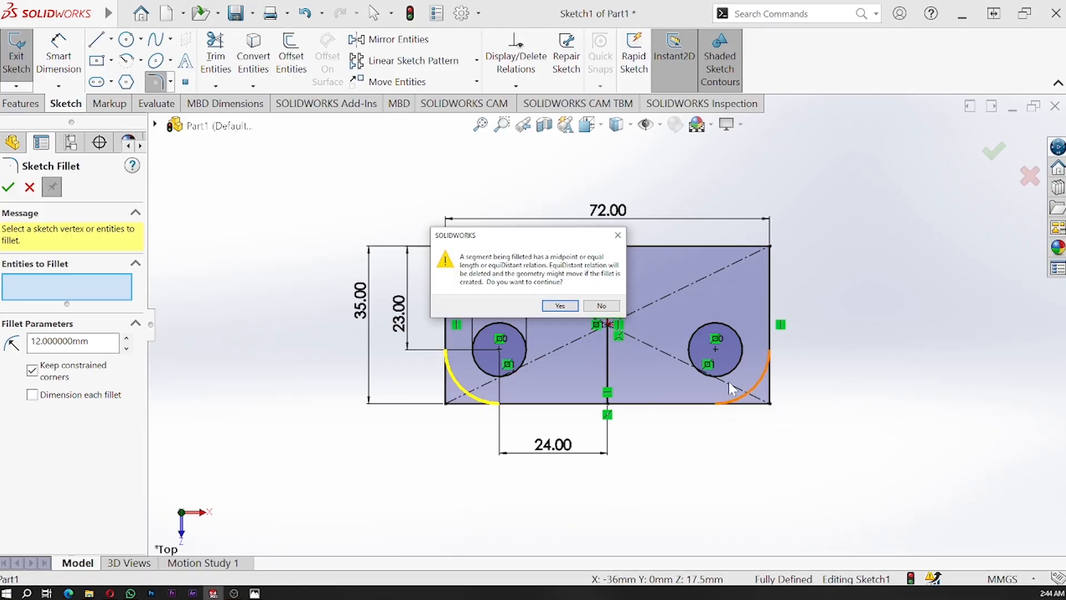
{"action": "left_click", "coordinate": [559, 306]}
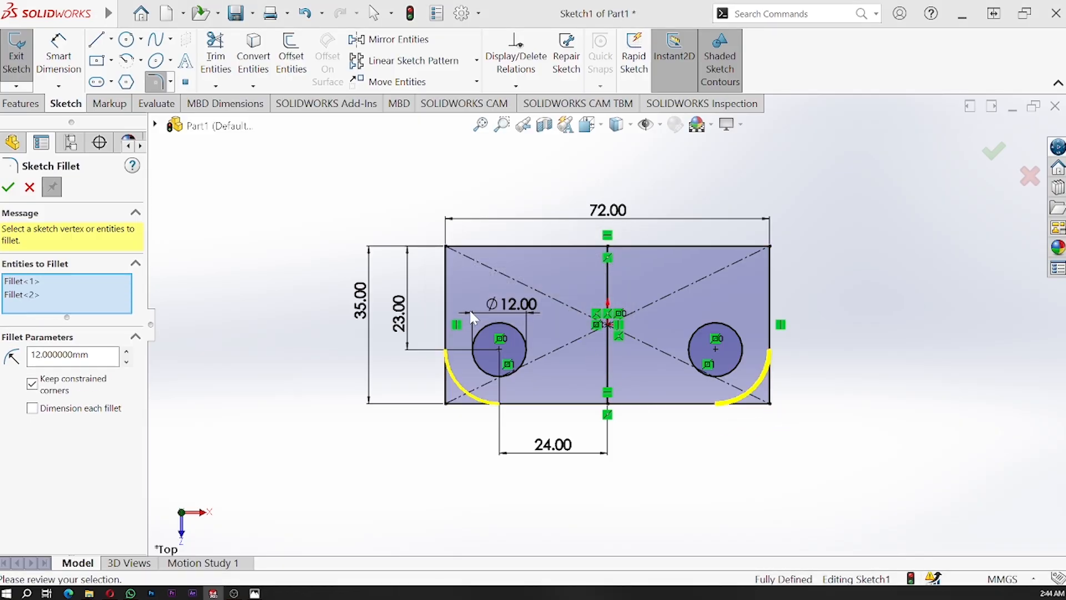
{"action": "left_click", "coordinate": [14, 191]}
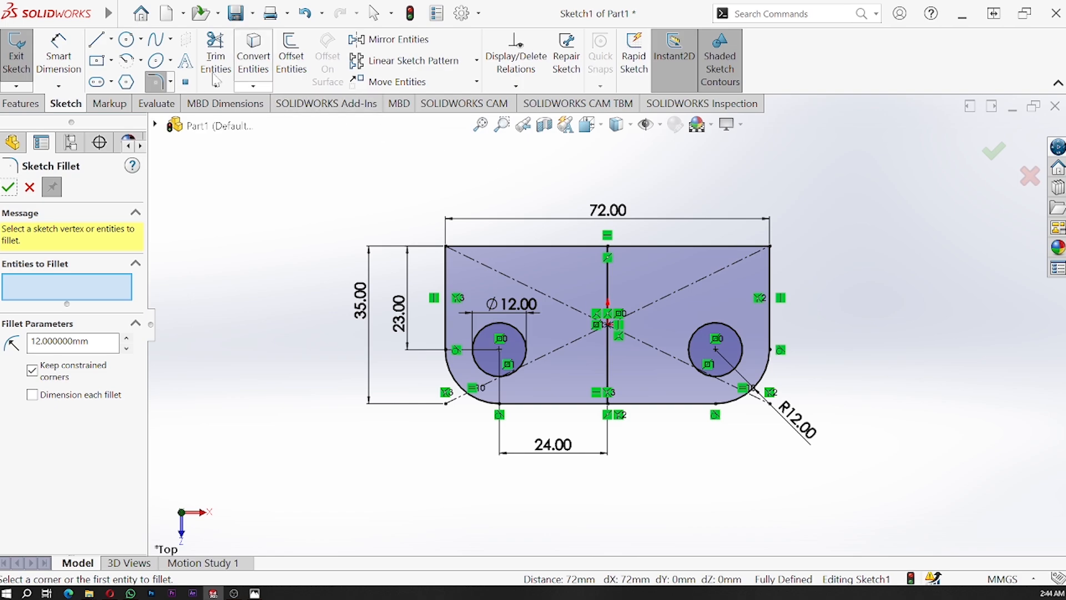
Step: Close the Sketch Fillet and extrude the two plate regions, leaving out both holes, by a blind depth of 10 mm
{"action": "left_click", "coordinate": [22, 103]}
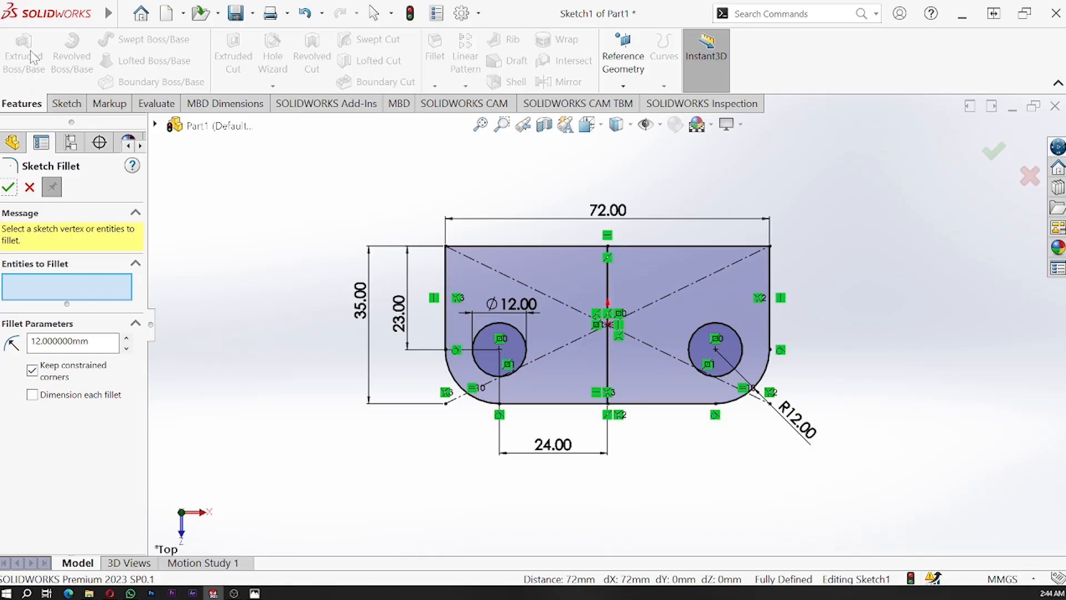
{"action": "left_click", "coordinate": [10, 189]}
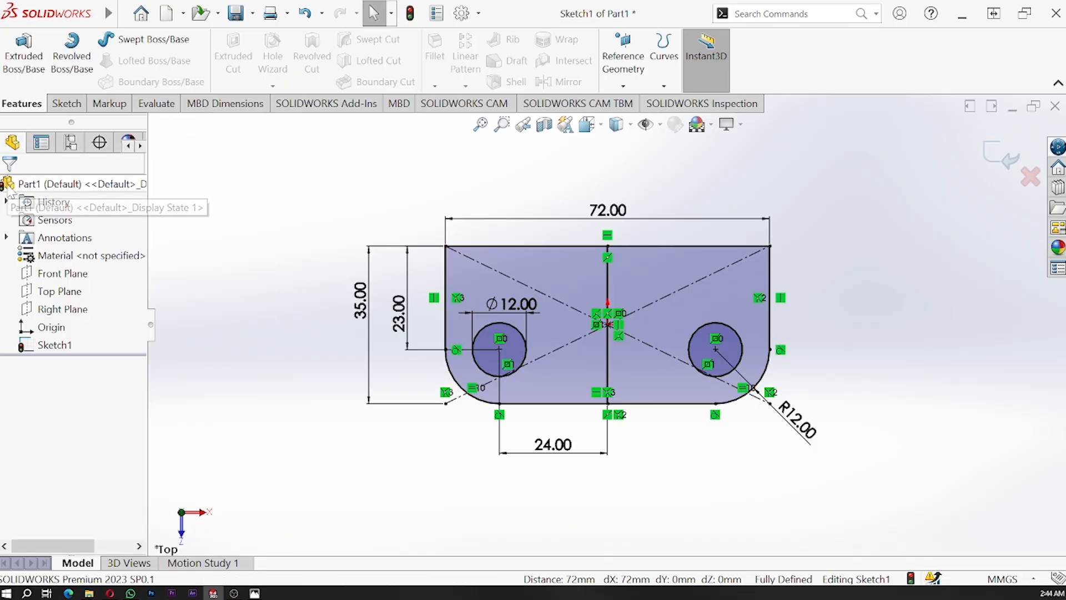
{"action": "left_click", "coordinate": [24, 61]}
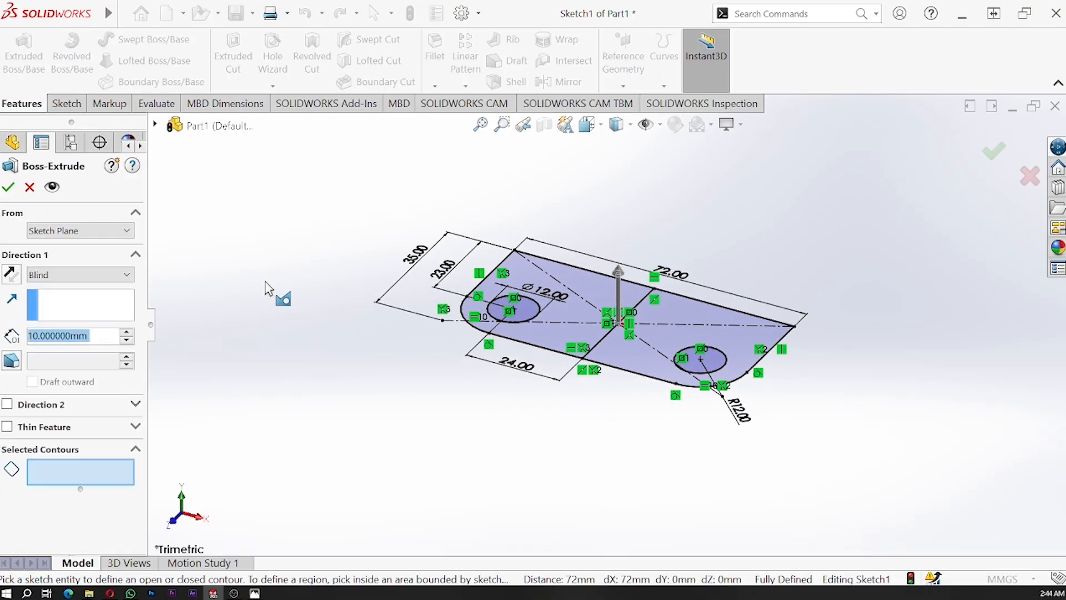
{"action": "left_click", "coordinate": [599, 295]}
{"action": "left_click", "coordinate": [690, 310]}
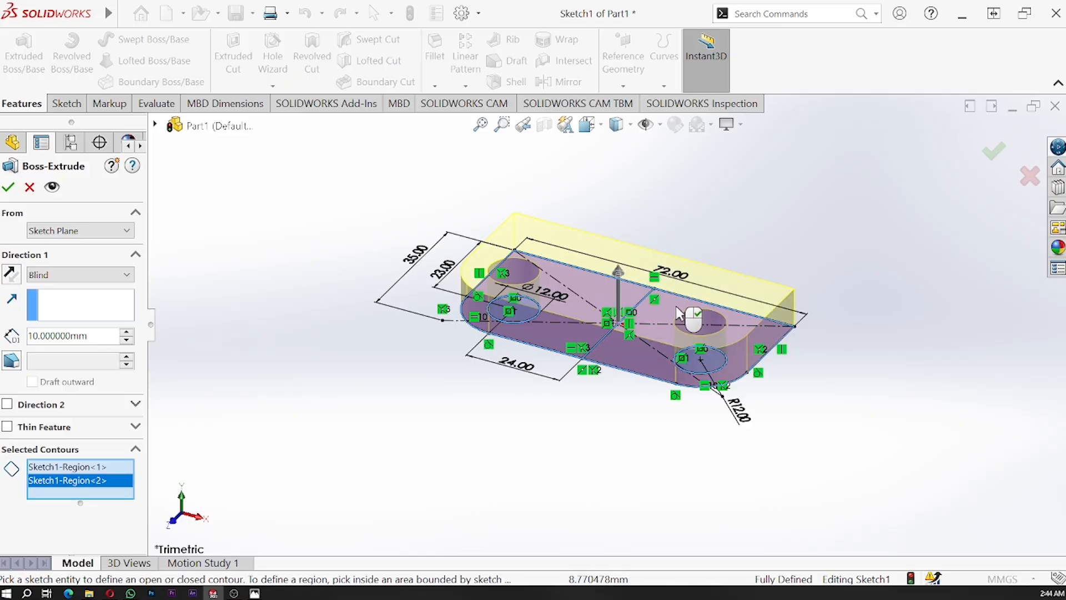
{"action": "left_click", "coordinate": [8, 189]}
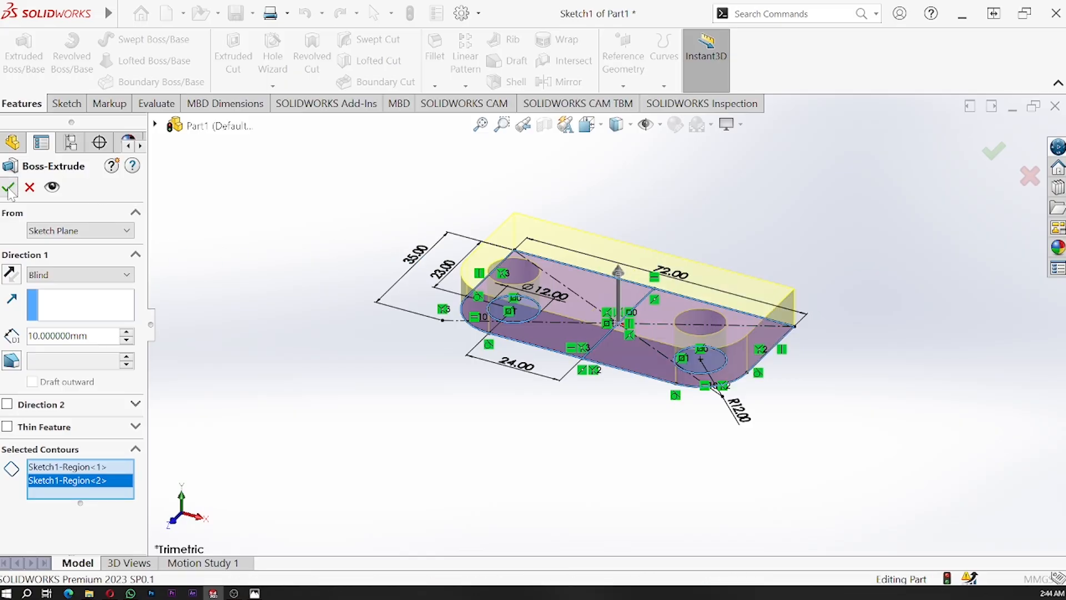
Step: Sketch a corner rectangle about 5.4 by 3.7 mm on the plate's short end face, starting from the upper corner at the square-cornered side
{"action": "middle_click_drag", "start_coordinate": [902, 403], "coordinate": [850, 443]}
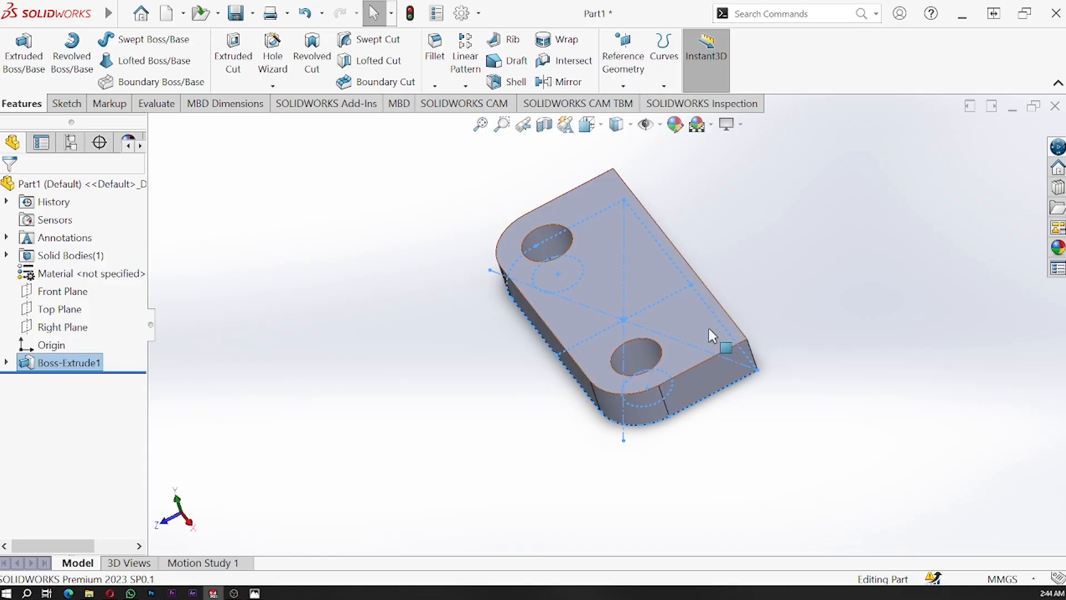
{"action": "scroll", "coordinate": [614, 248], "scroll_direction": "up", "scroll_amount": 2}
{"action": "scroll", "coordinate": [614, 249], "scroll_direction": "down", "scroll_amount": 2}
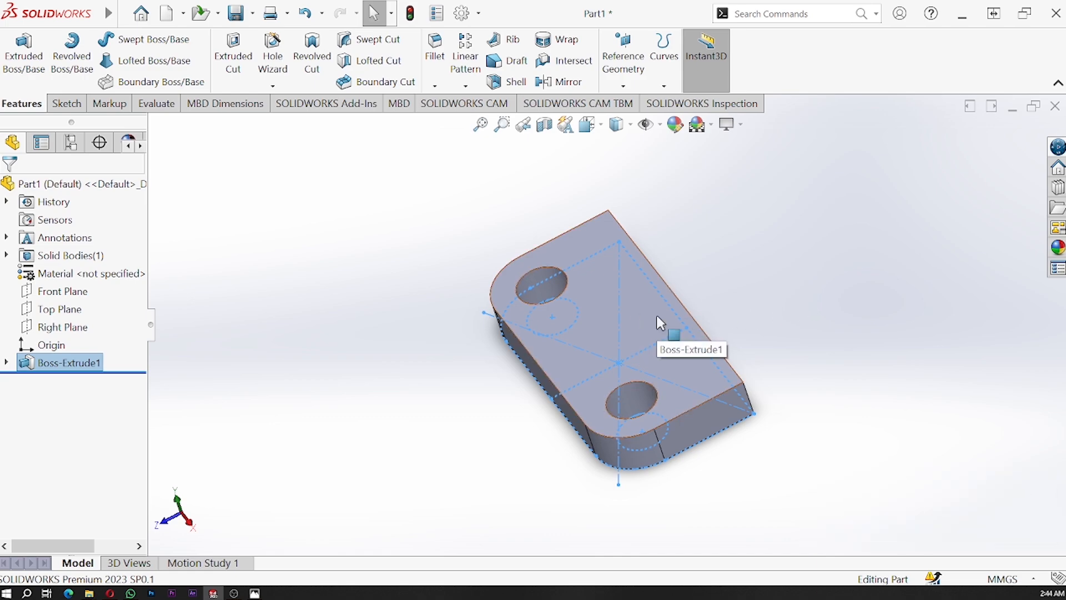
{"action": "left_click", "coordinate": [721, 429]}
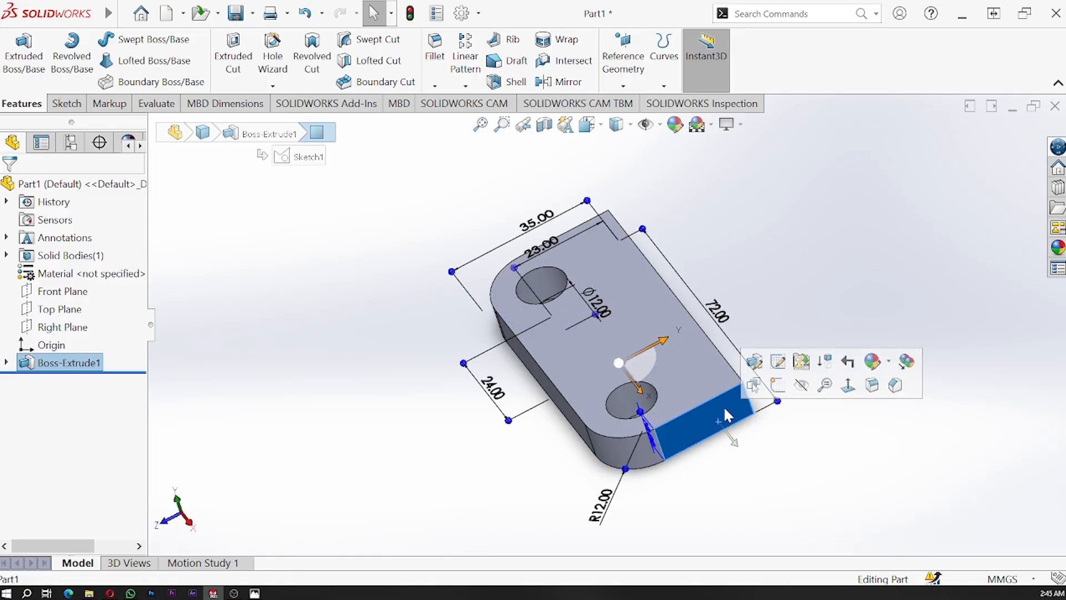
{"action": "left_click", "coordinate": [780, 389]}
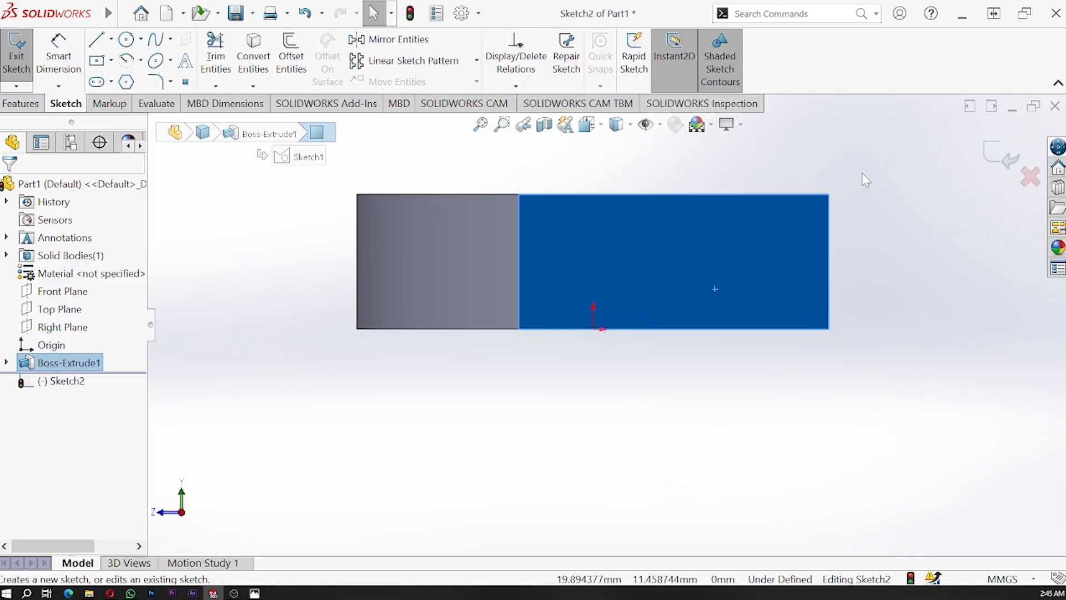
{"action": "scroll", "coordinate": [859, 175], "scroll_direction": "up", "scroll_amount": 1}
{"action": "scroll", "coordinate": [851, 182], "scroll_direction": "down", "scroll_amount": 1}
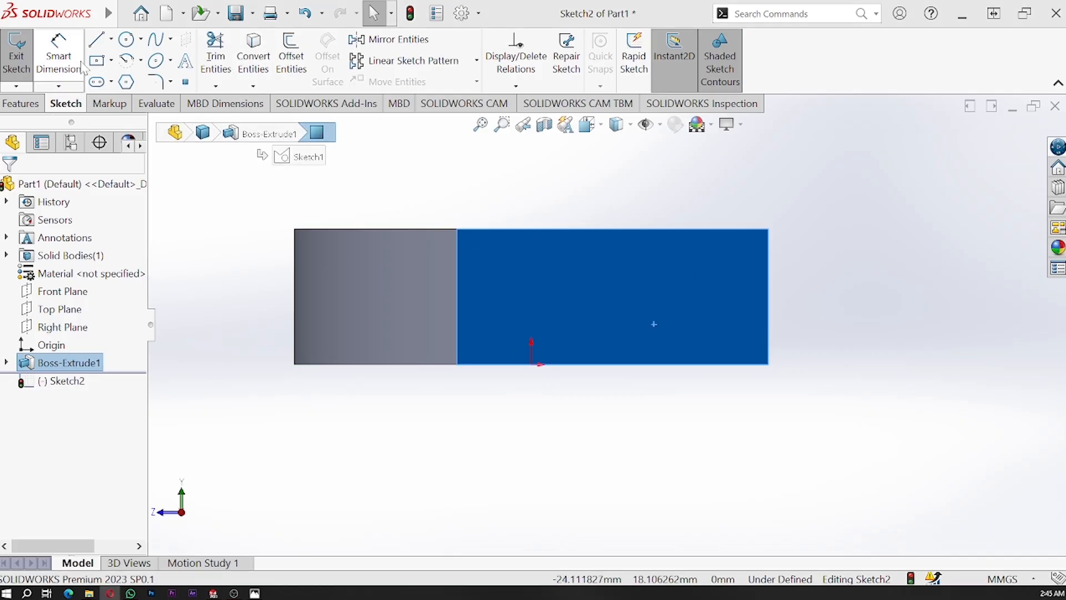
{"action": "left_click", "coordinate": [111, 61]}
{"action": "left_click", "coordinate": [117, 79]}
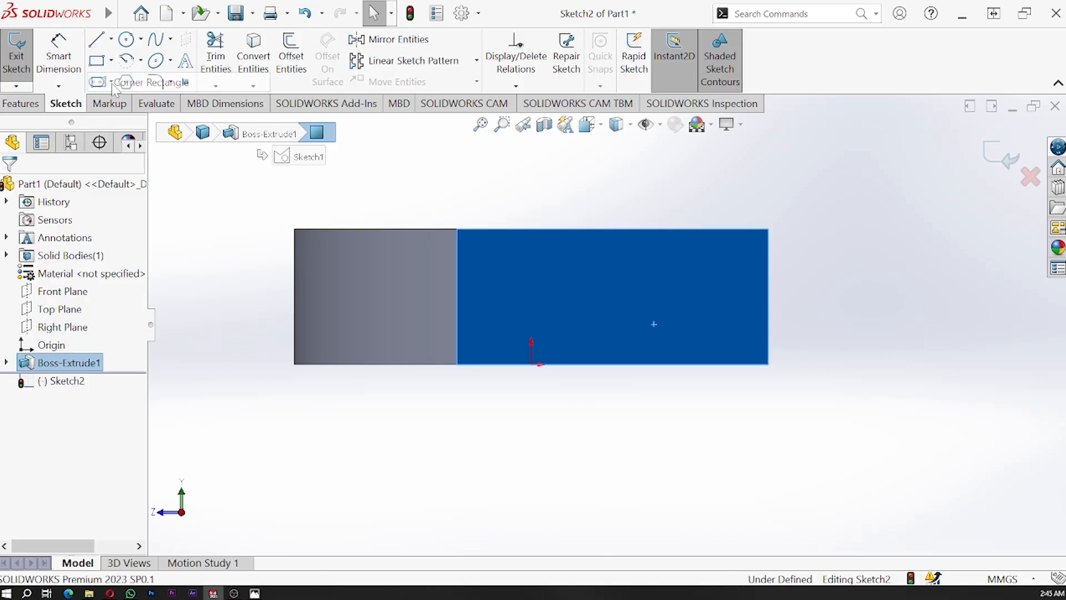
{"action": "left_click", "coordinate": [768, 230]}
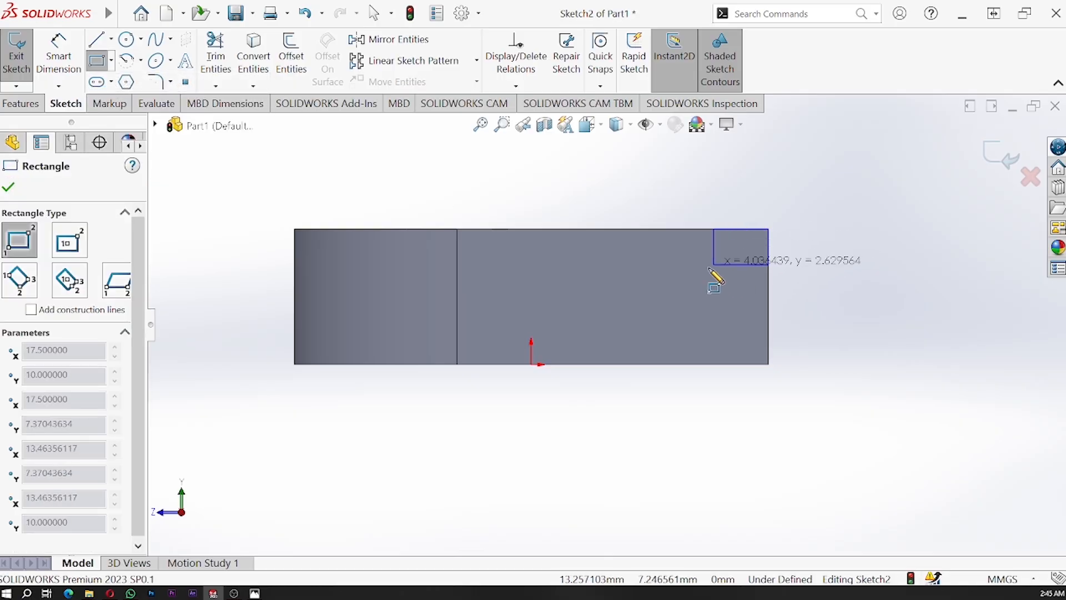
{"action": "left_click", "coordinate": [695, 279]}
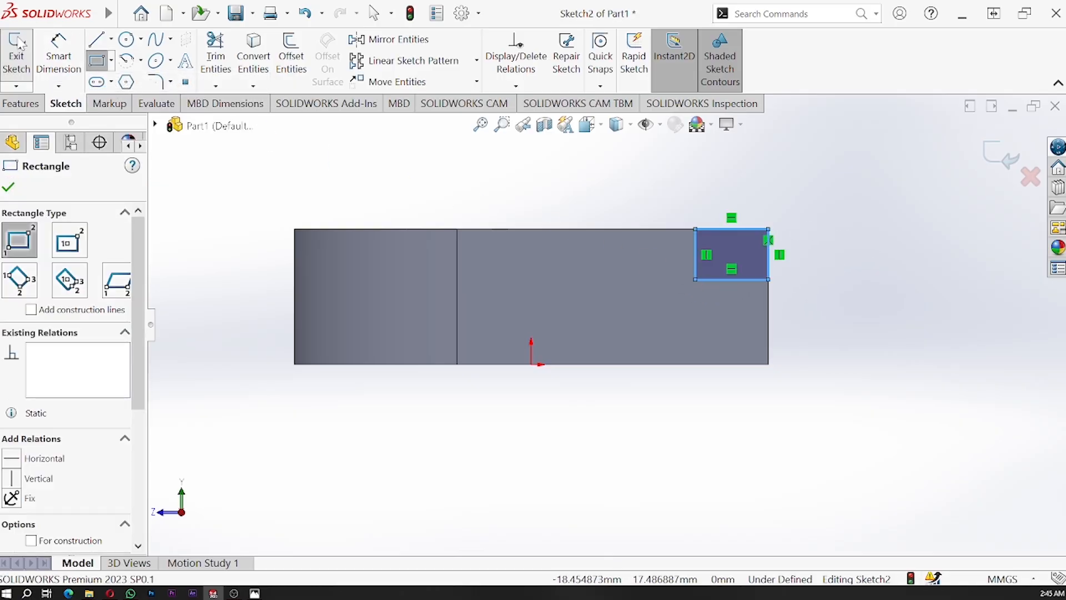
Step: Dimension the rectangle's height to 4 mm and its width to 5 mm
{"action": "left_click", "coordinate": [58, 53]}
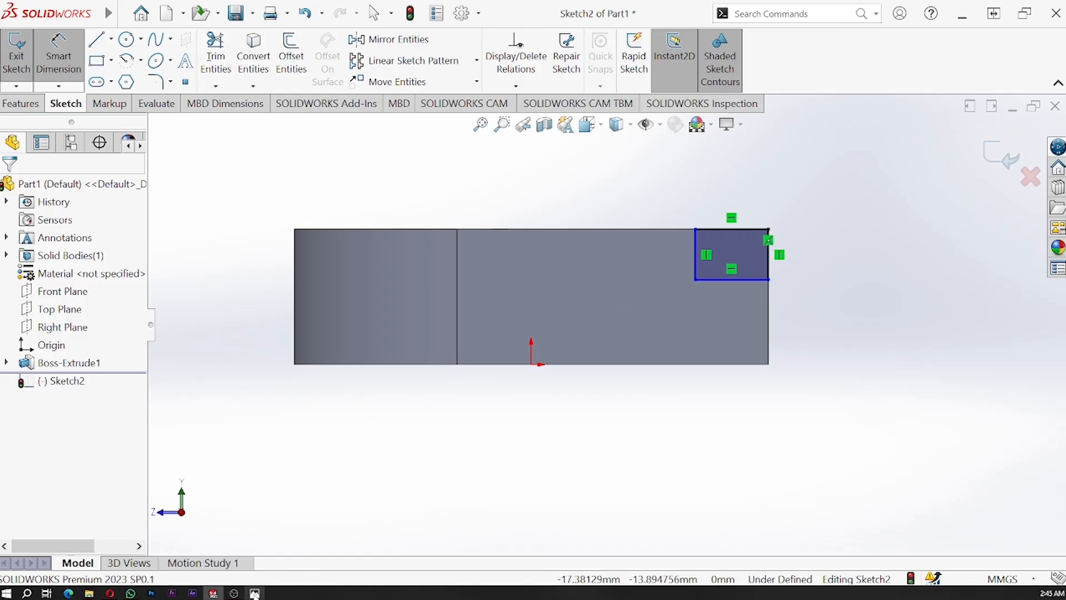
{"action": "mouse_move", "coordinate": [254, 592]}
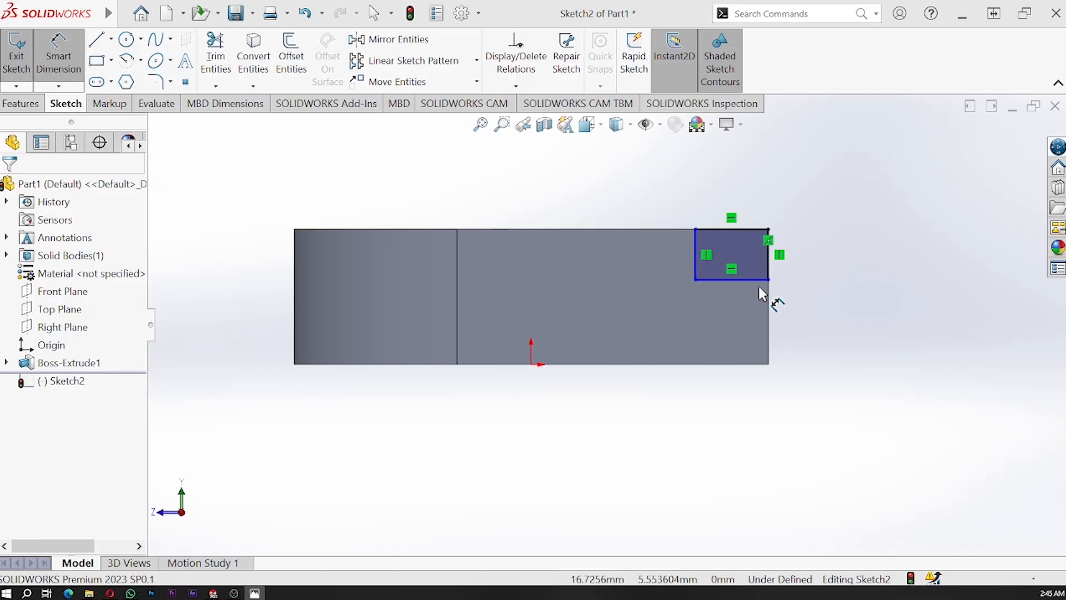
{"action": "left_click", "coordinate": [769, 268]}
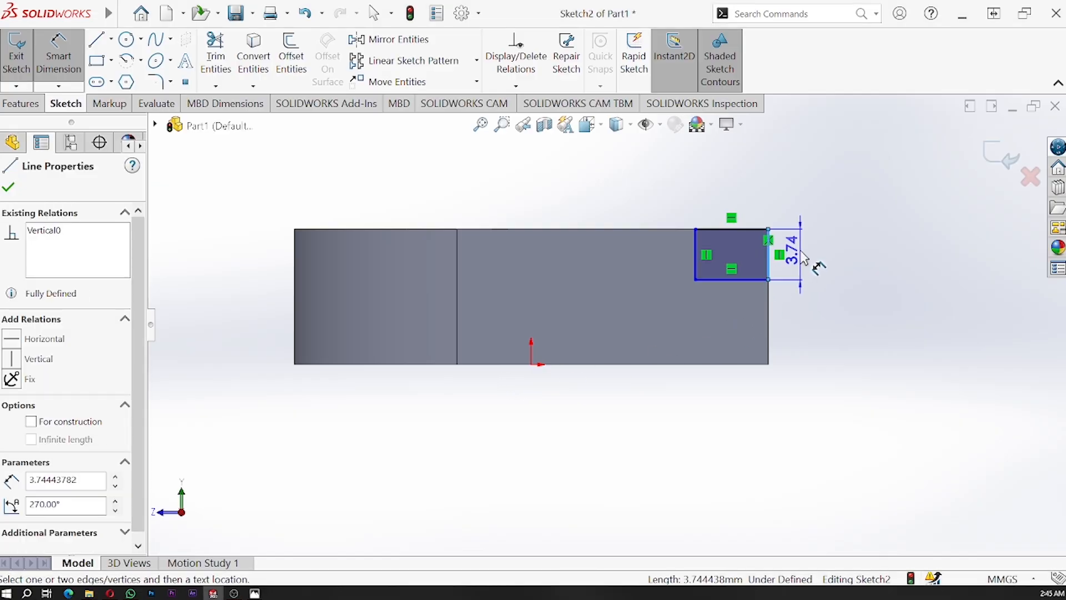
{"action": "left_click", "coordinate": [805, 260]}
{"action": "type", "text": "4"}
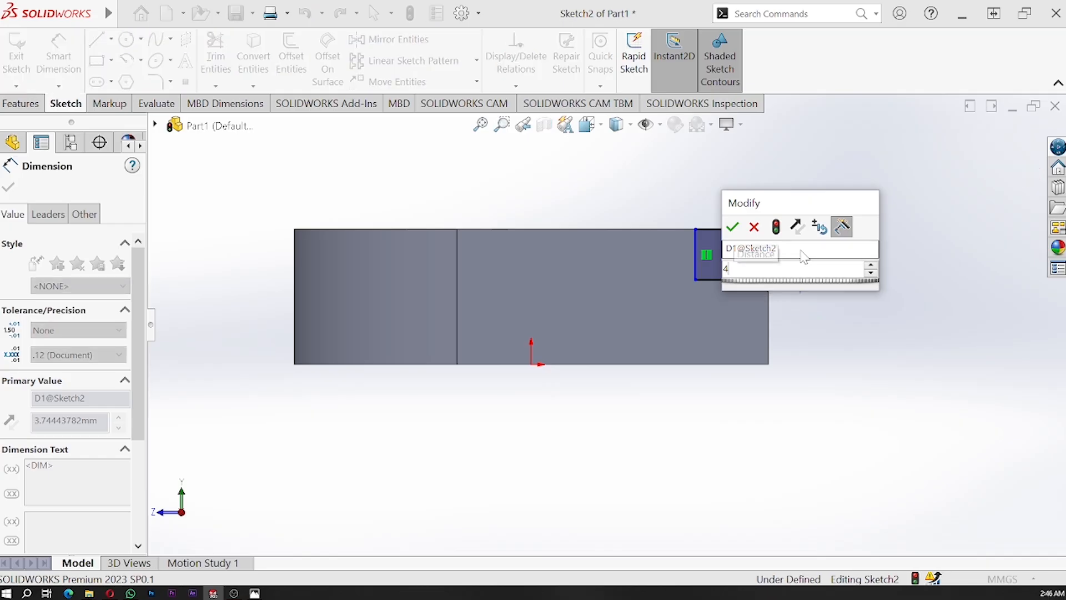
{"action": "key", "text": "Return"}
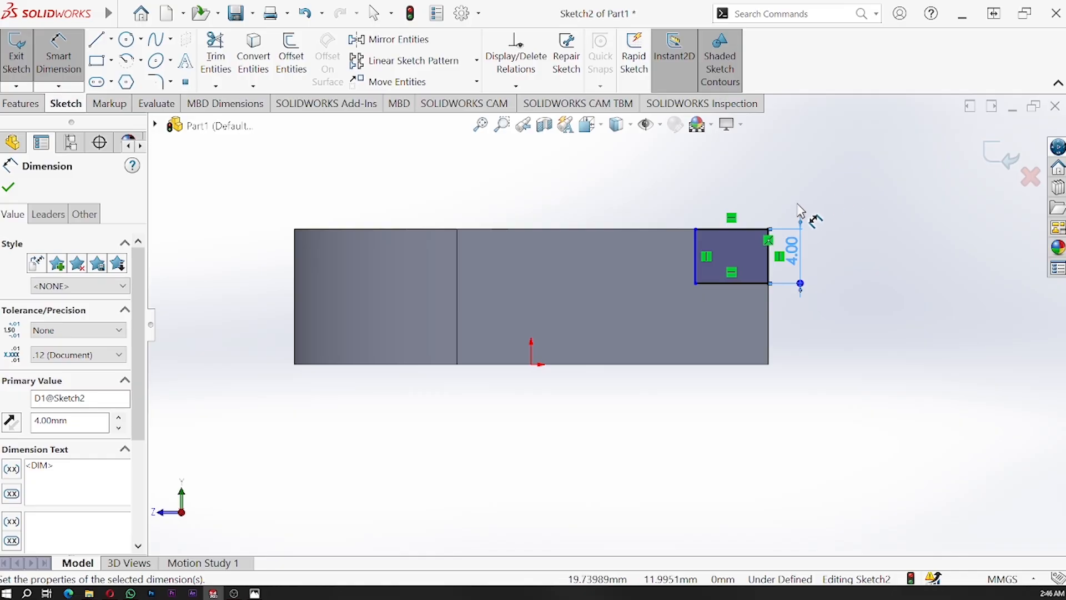
{"action": "left_click", "coordinate": [759, 229]}
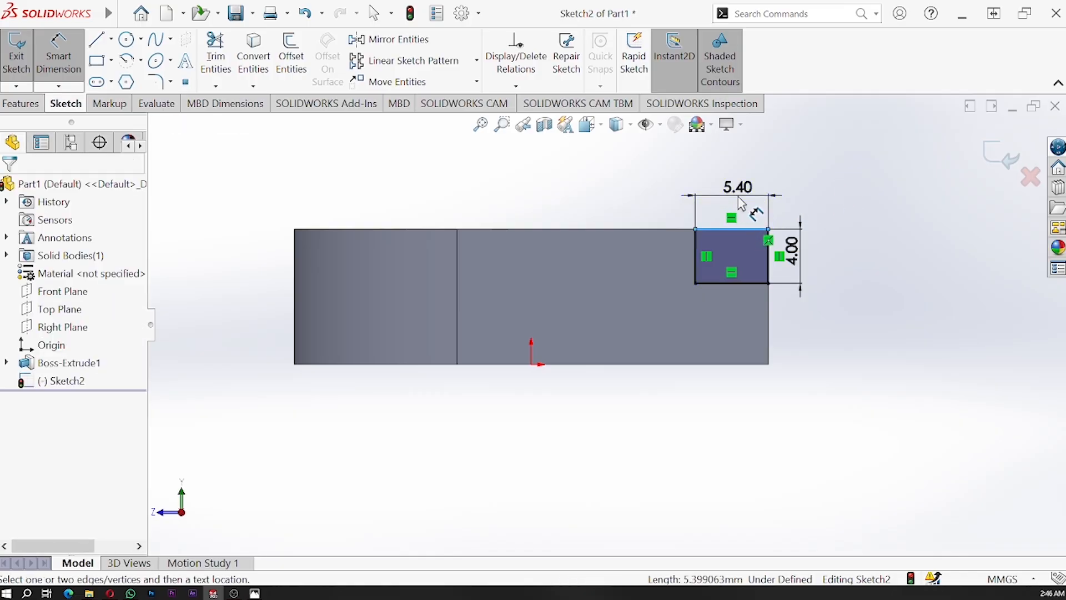
{"action": "left_click", "coordinate": [743, 201]}
{"action": "type", "text": "5"}
{"action": "key", "text": "Return"}
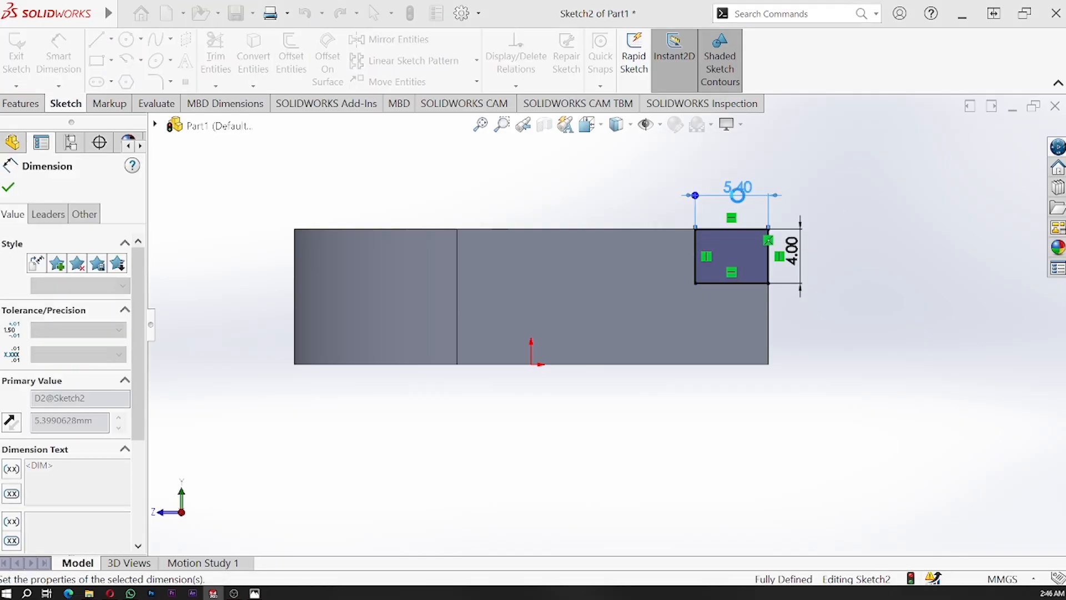
{"action": "left_click", "coordinate": [9, 187]}
Step: Extrude-cut the corner rectangle Through All along the plate's long straight edge
{"action": "left_click", "coordinate": [21, 103]}
{"action": "left_click", "coordinate": [237, 58]}
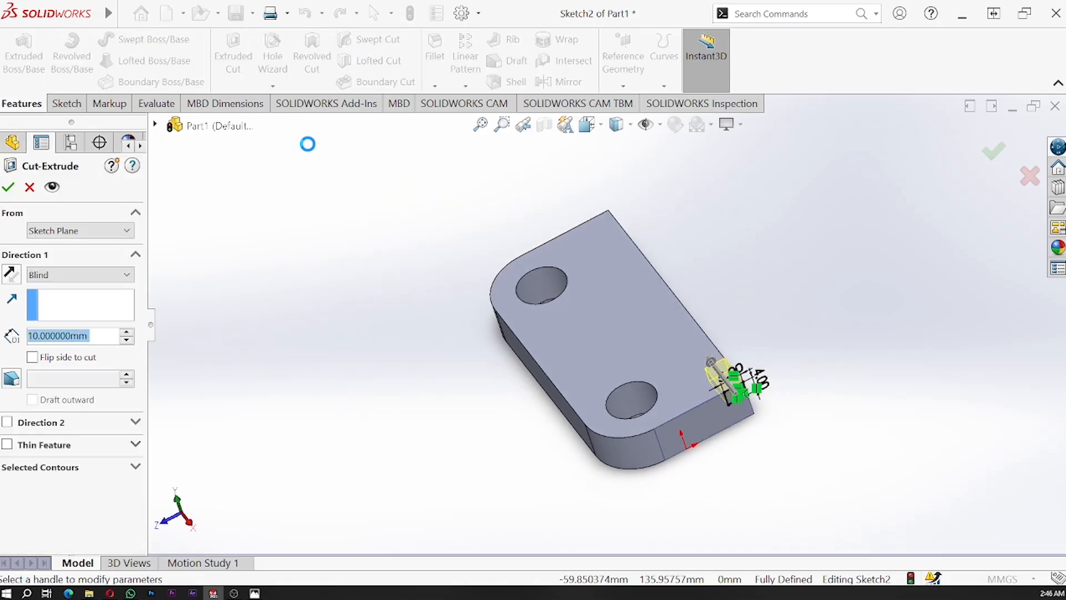
{"action": "left_click", "coordinate": [77, 277]}
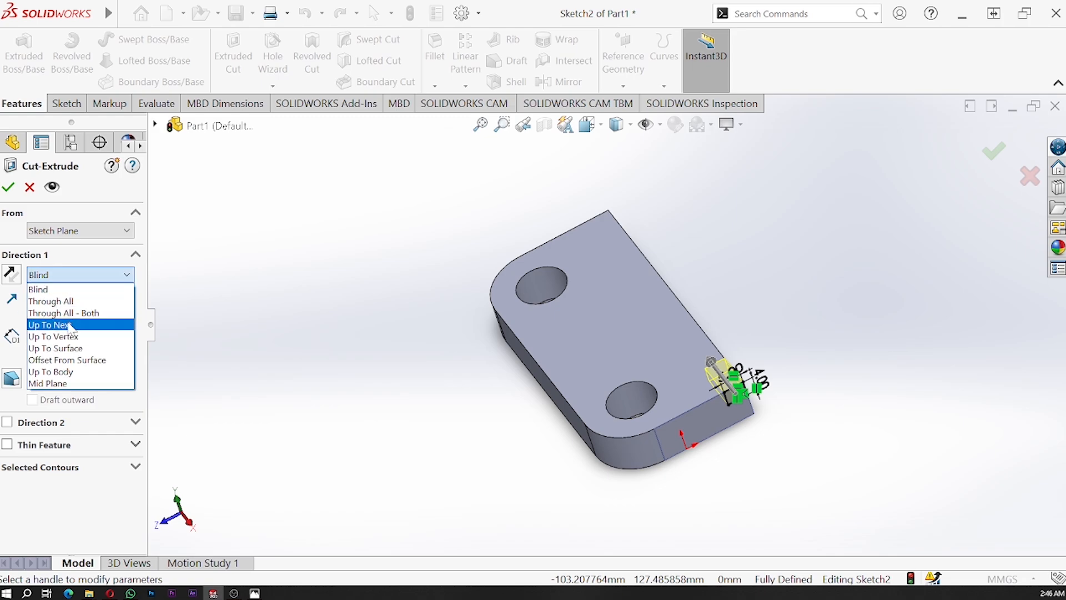
{"action": "left_click", "coordinate": [42, 295]}
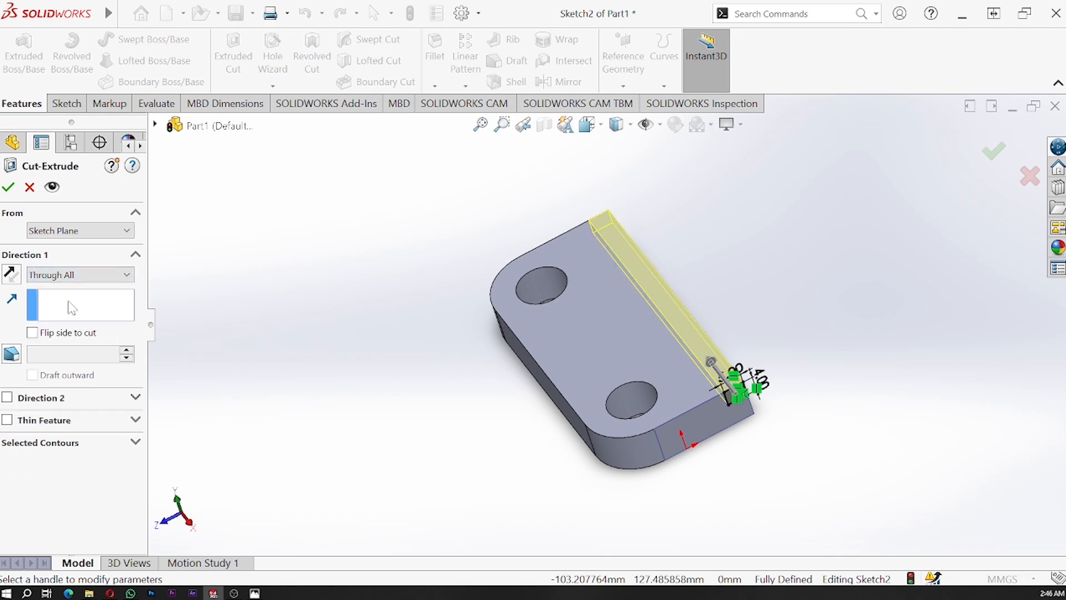
{"action": "left_click", "coordinate": [8, 186]}
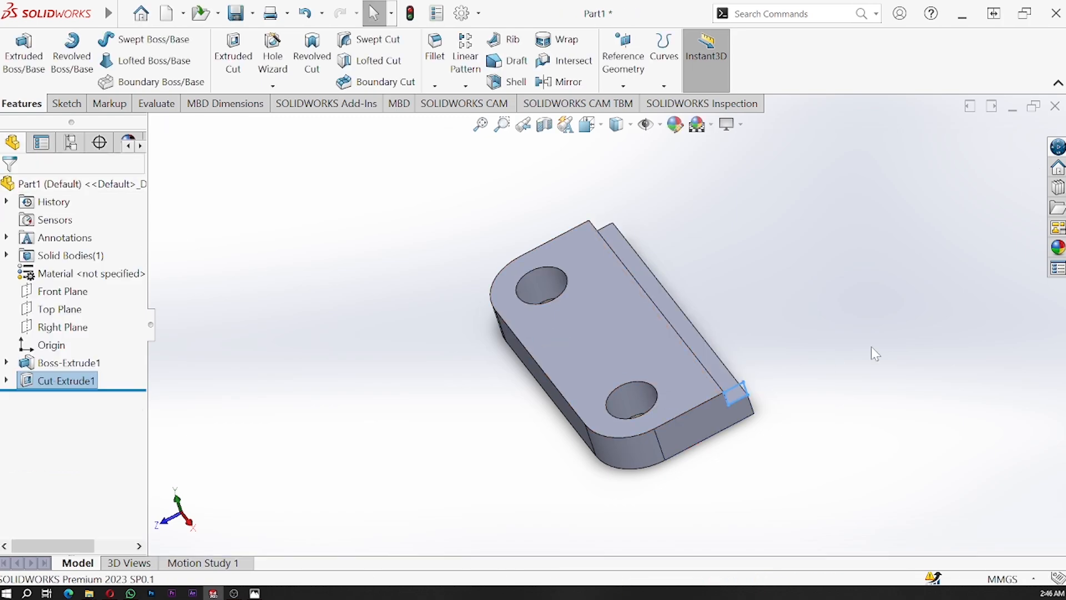
Step: Start a sketch on the long upright face left by the edge cut
{"action": "middle_click_drag", "start_coordinate": [828, 288], "coordinate": [751, 374]}
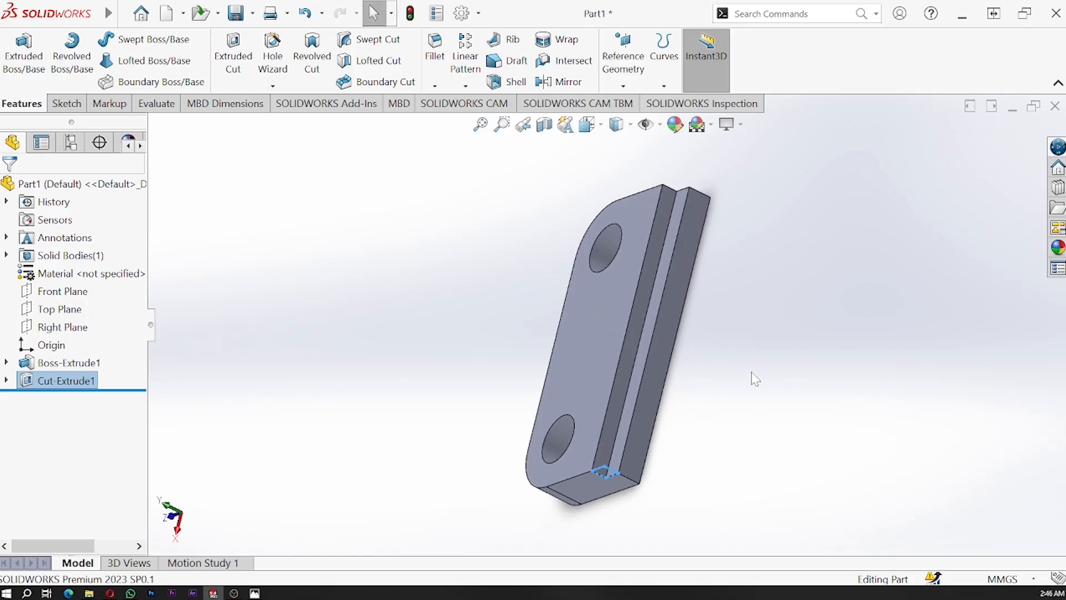
{"action": "left_click", "coordinate": [637, 327]}
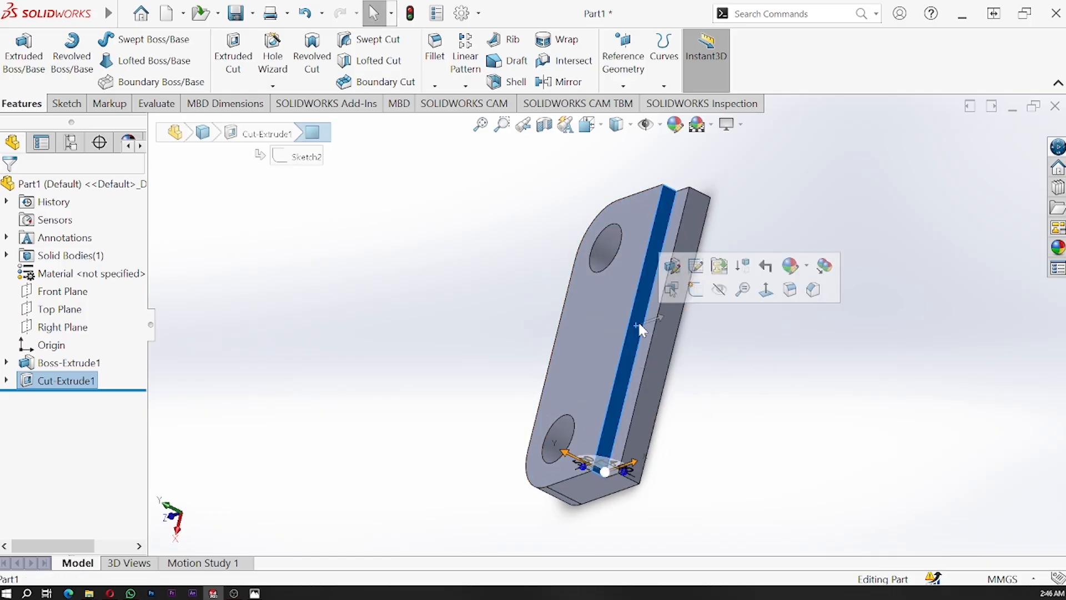
{"action": "left_click", "coordinate": [694, 298]}
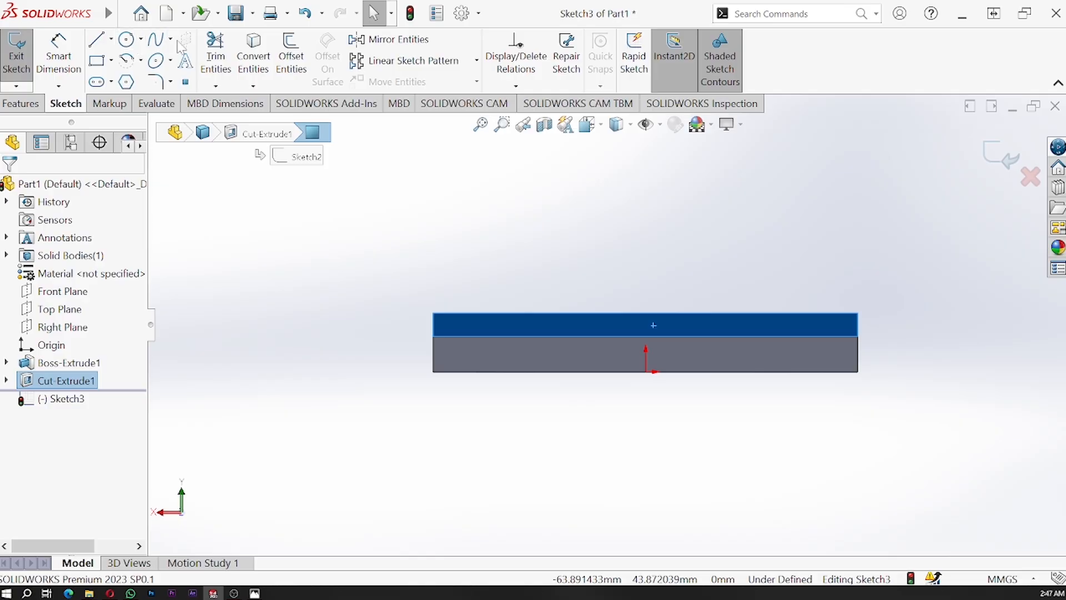
{"action": "left_click", "coordinate": [112, 62]}
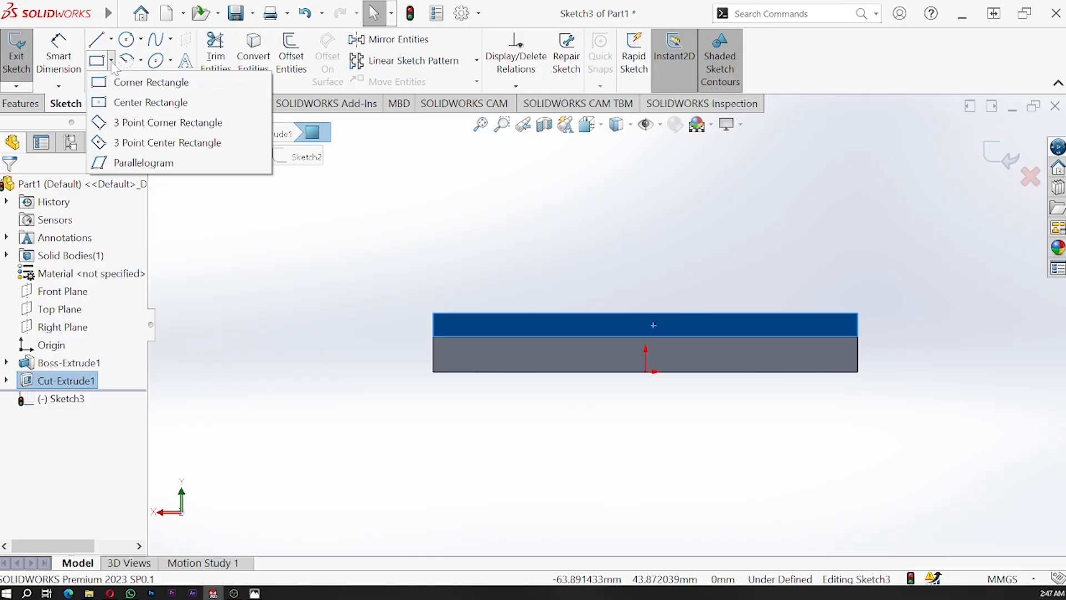
{"action": "left_click", "coordinate": [111, 83]}
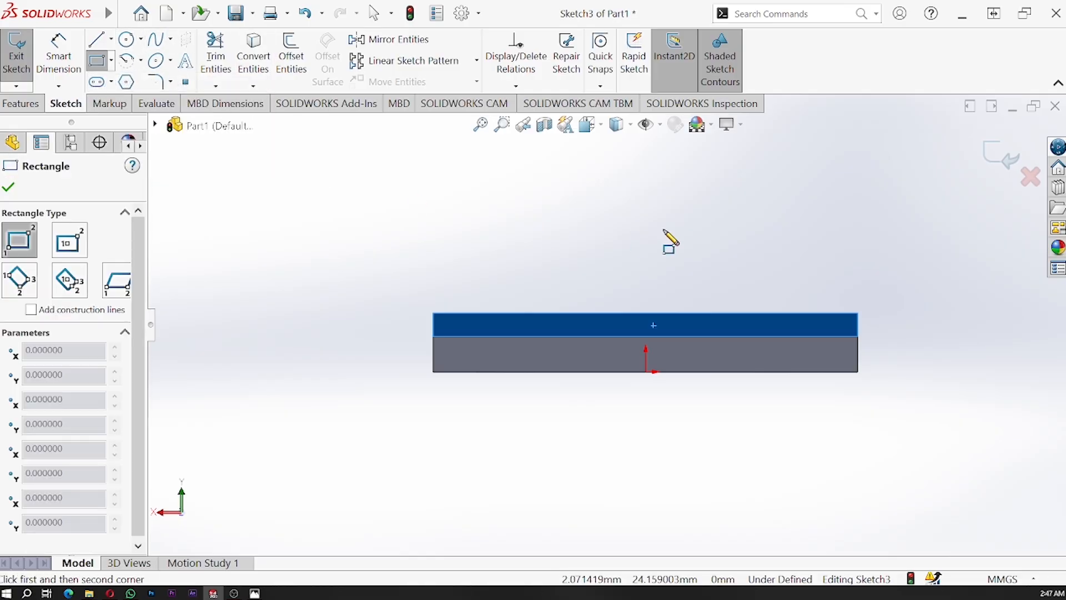
{"action": "left_click", "coordinate": [700, 336]}
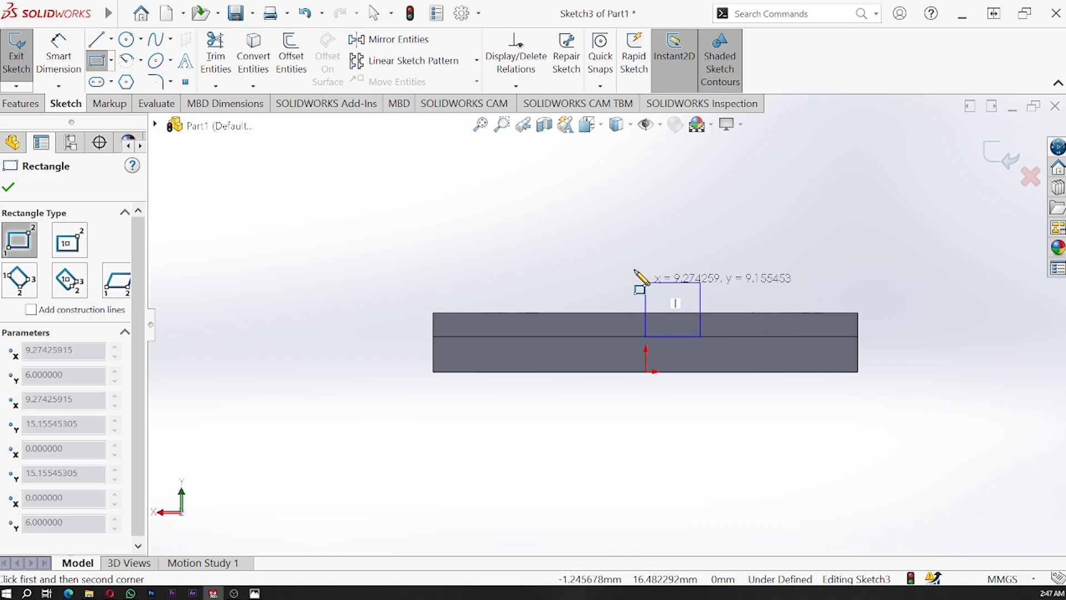
{"action": "left_click", "coordinate": [597, 146]}
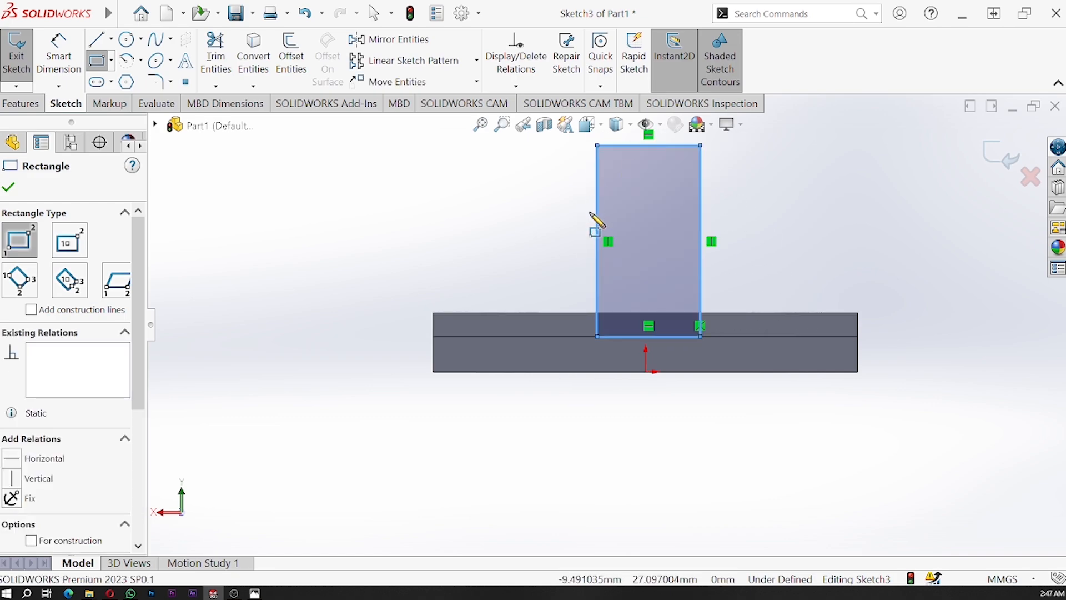
{"action": "key", "text": "Escape"}
{"action": "key", "text": "Escape"}
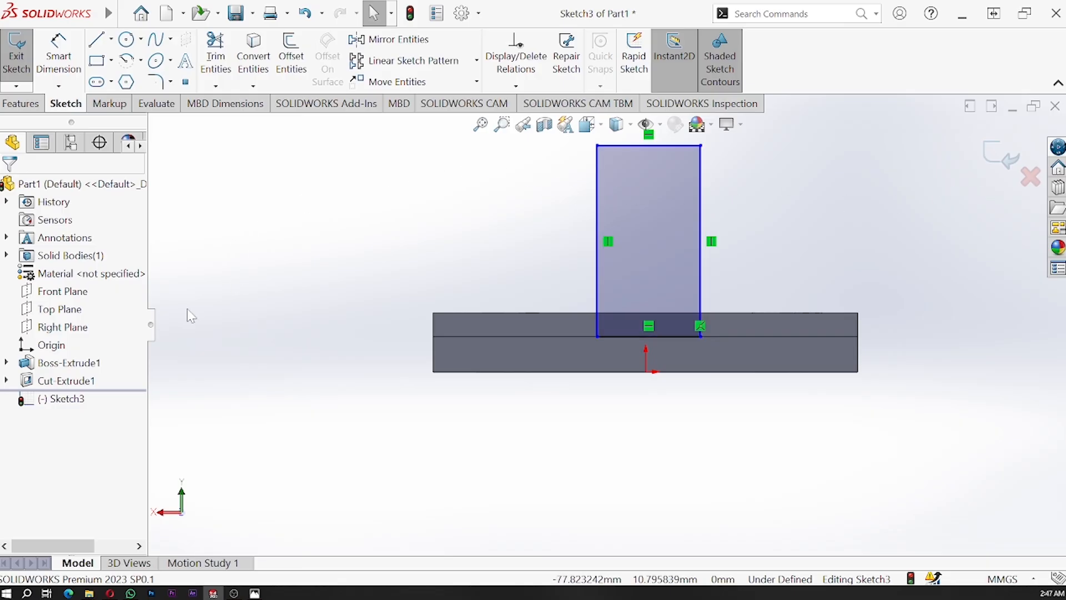
{"action": "left_click", "coordinate": [636, 226]}
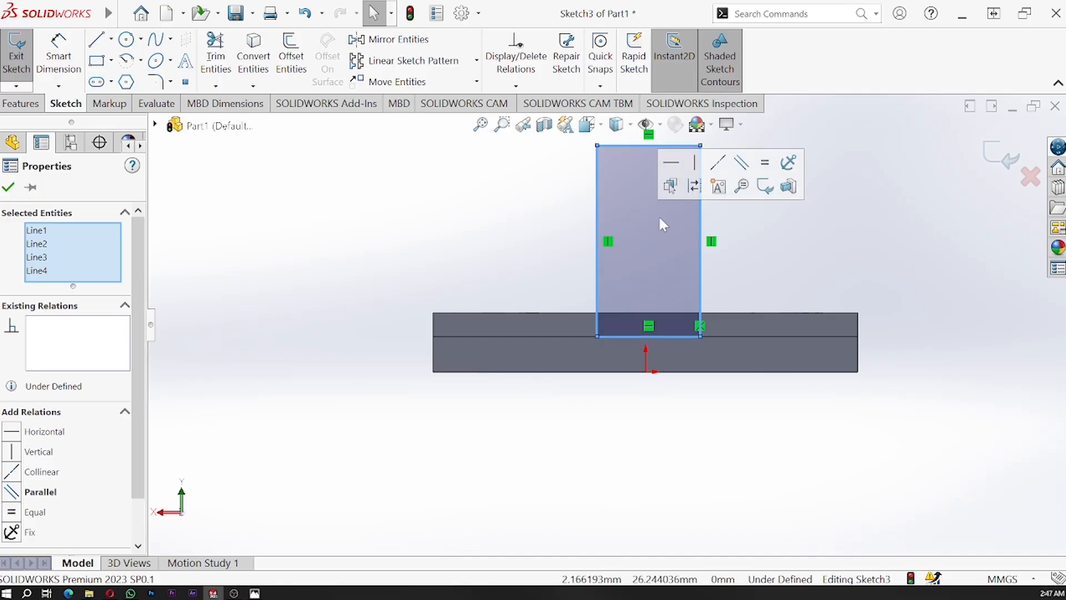
{"action": "key", "text": "Delete"}
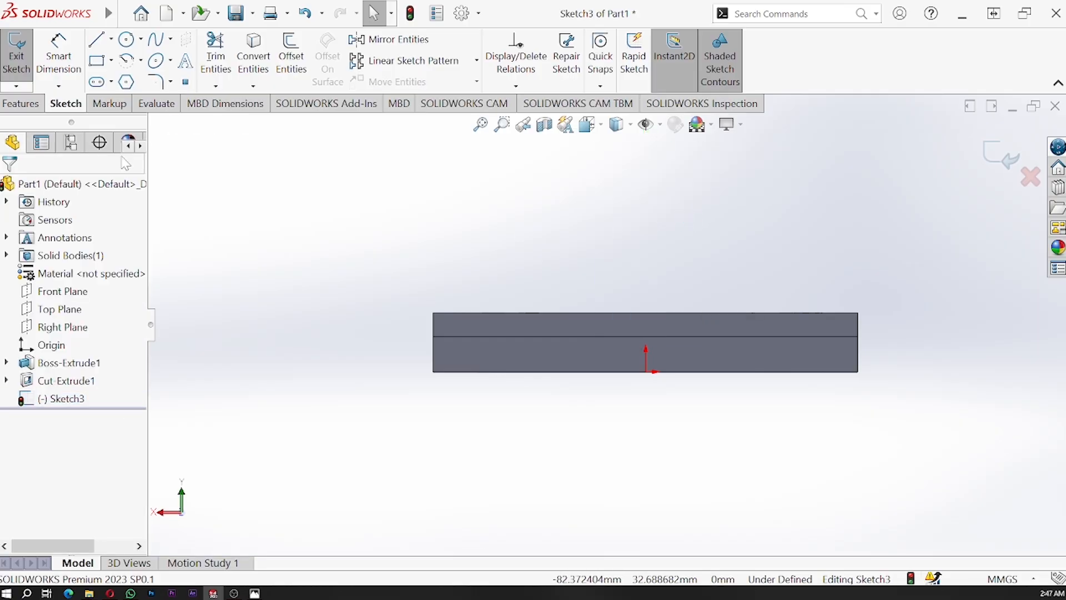
Step: Sketch a corner rectangle about 17 mm wide and 29 mm tall standing on the plate's upper edge
{"action": "left_click", "coordinate": [103, 64]}
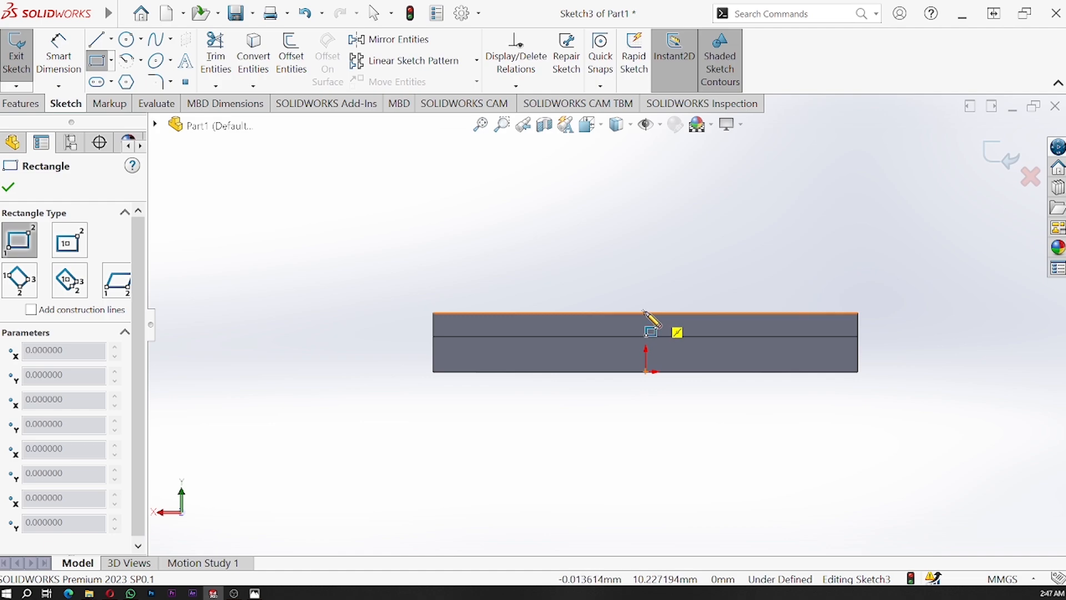
{"action": "left_click", "coordinate": [696, 313]}
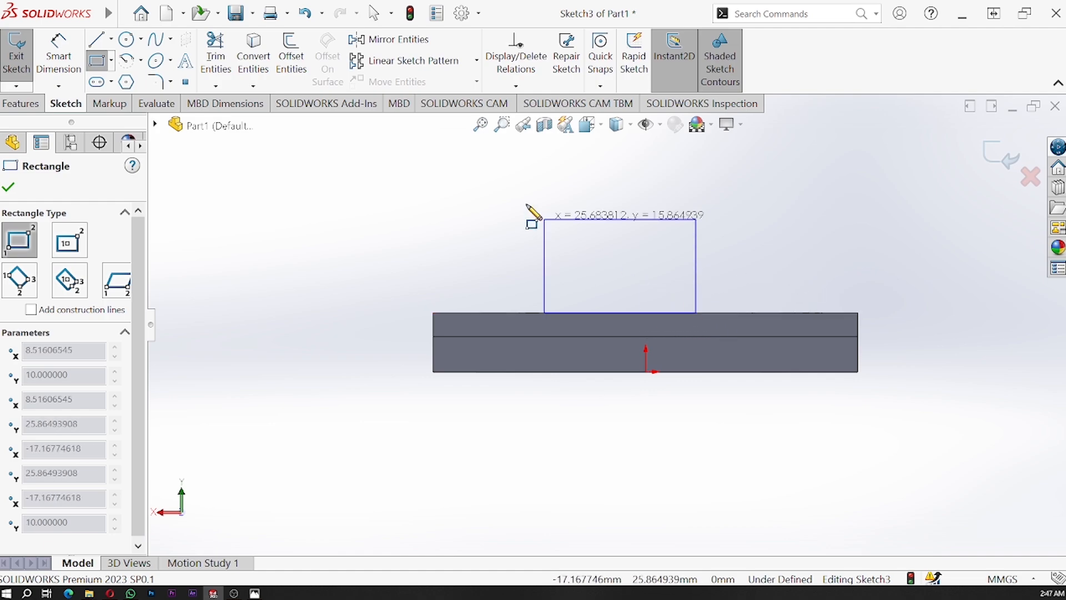
{"action": "left_click", "coordinate": [594, 143]}
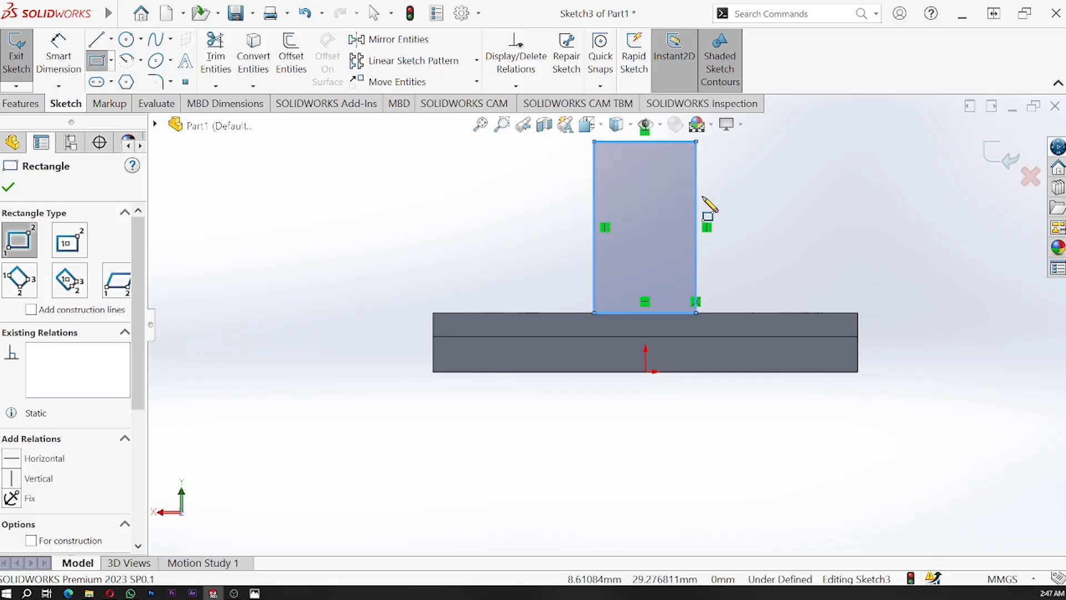
{"action": "key", "text": "Escape"}
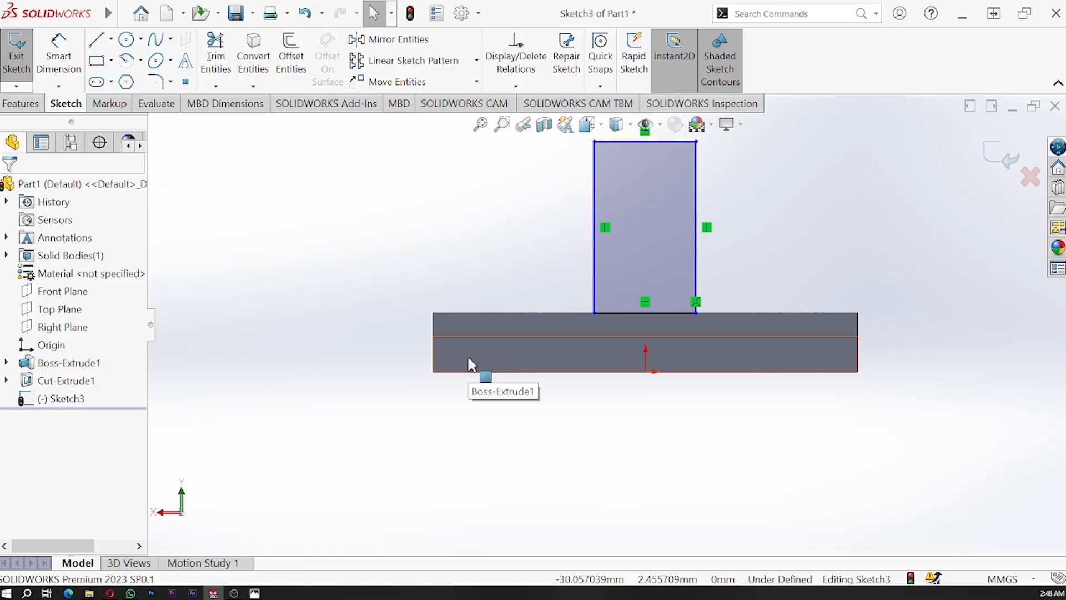
Step: Dimension the rectangle's width to 30 mm
{"action": "scroll", "coordinate": [636, 318], "scroll_direction": "down", "scroll_amount": 2}
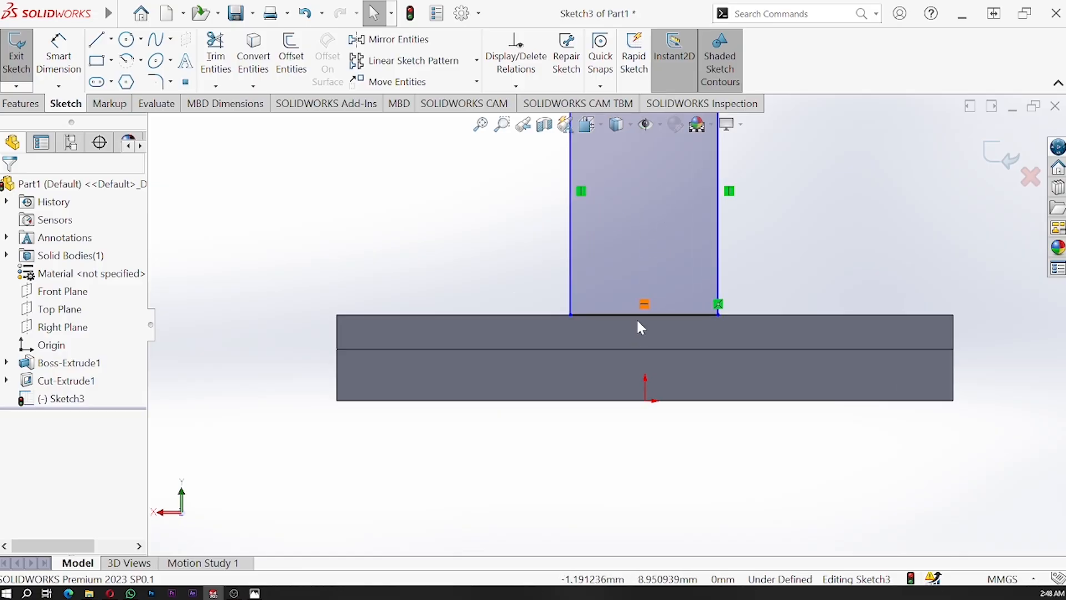
{"action": "scroll", "coordinate": [638, 321], "scroll_direction": "up", "scroll_amount": 4}
{"action": "scroll", "coordinate": [612, 272], "scroll_direction": "down", "scroll_amount": 3}
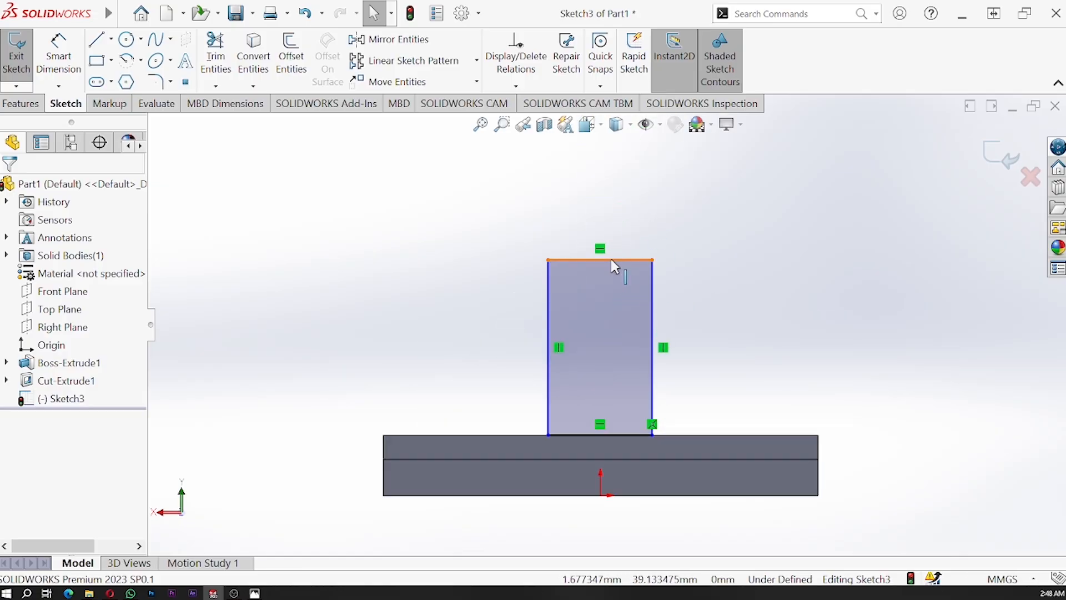
{"action": "left_click", "coordinate": [59, 55]}
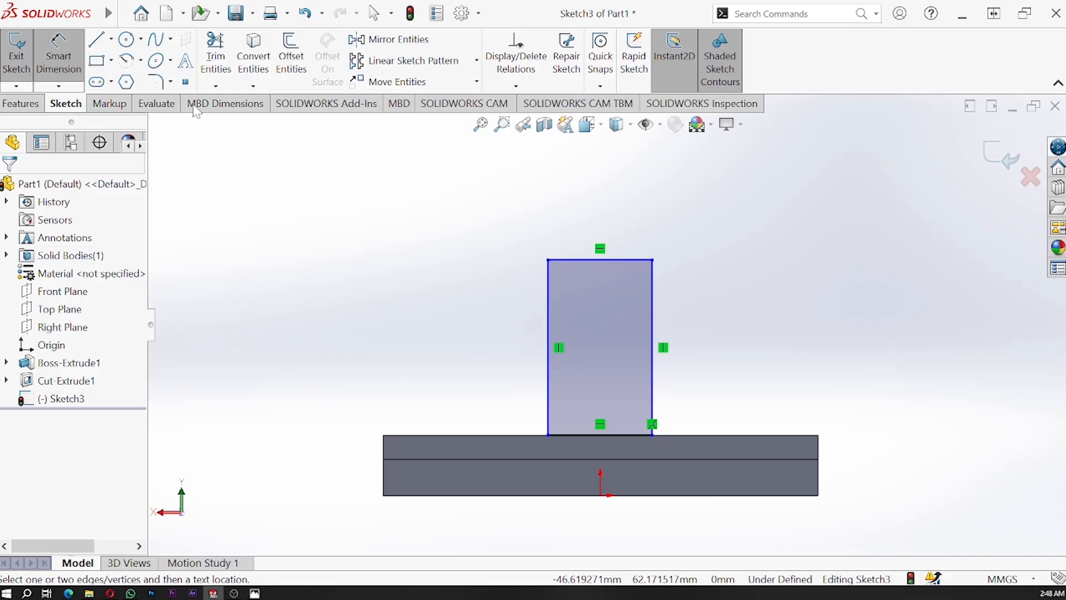
{"action": "left_click", "coordinate": [627, 261]}
{"action": "left_click", "coordinate": [610, 212]}
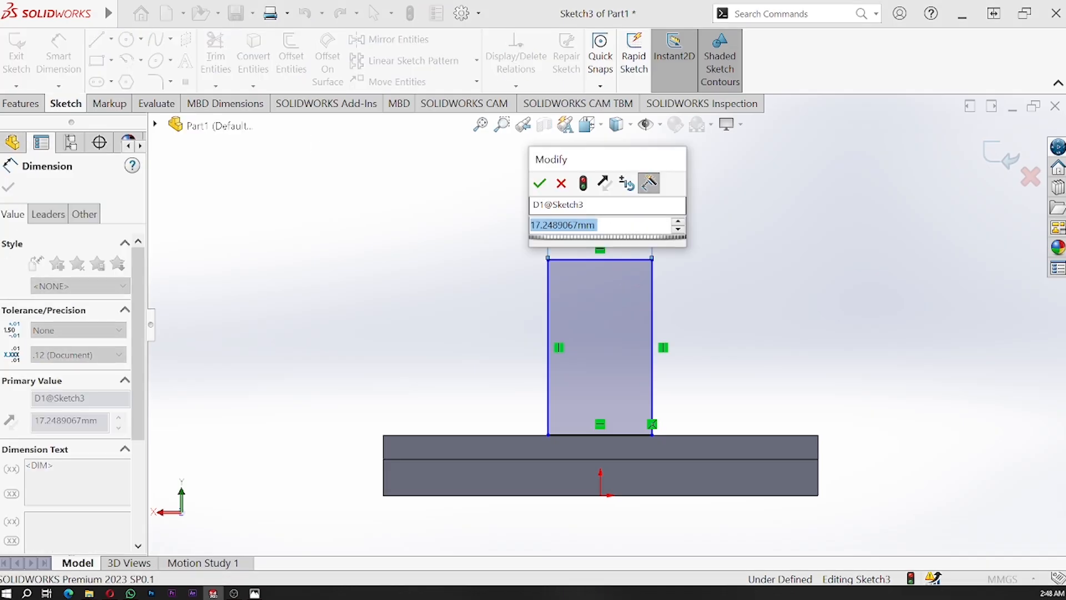
{"action": "type", "text": "30"}
{"action": "key", "text": "Return"}
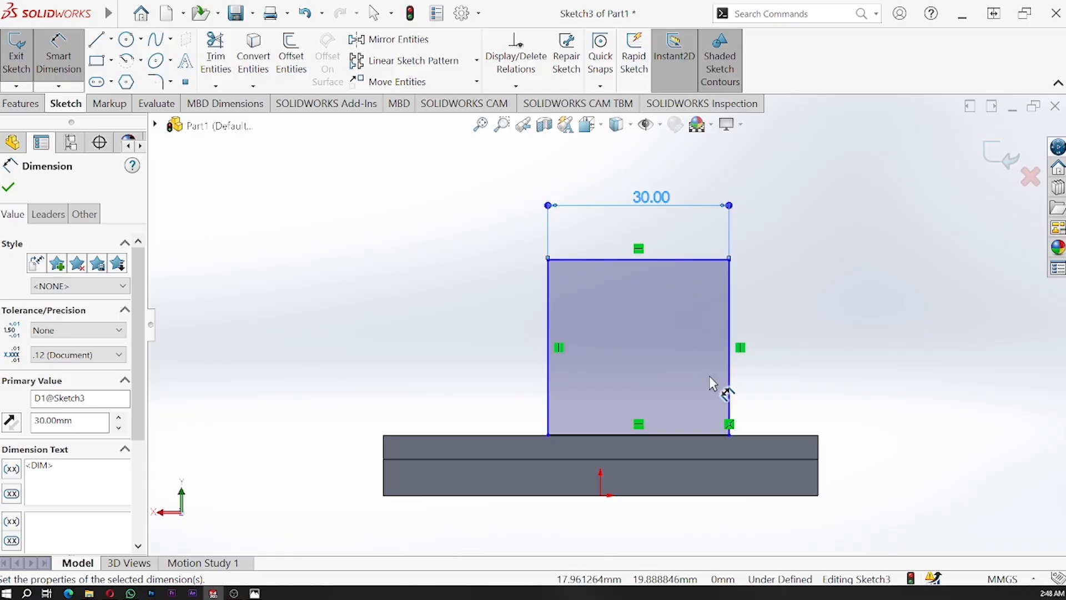
{"action": "left_click", "coordinate": [637, 434]}
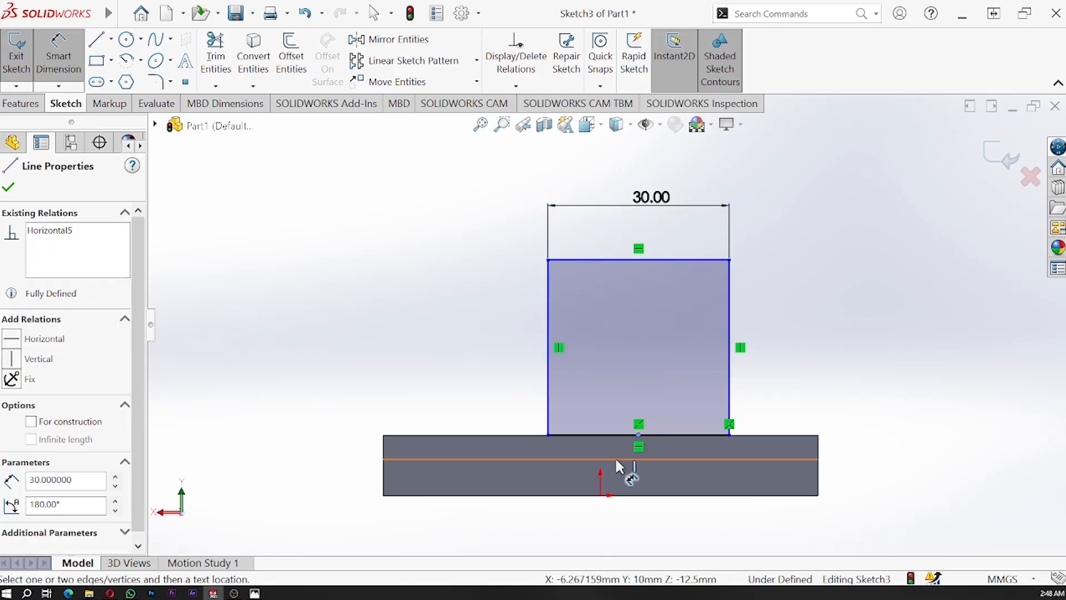
{"action": "left_click", "coordinate": [600, 495]}
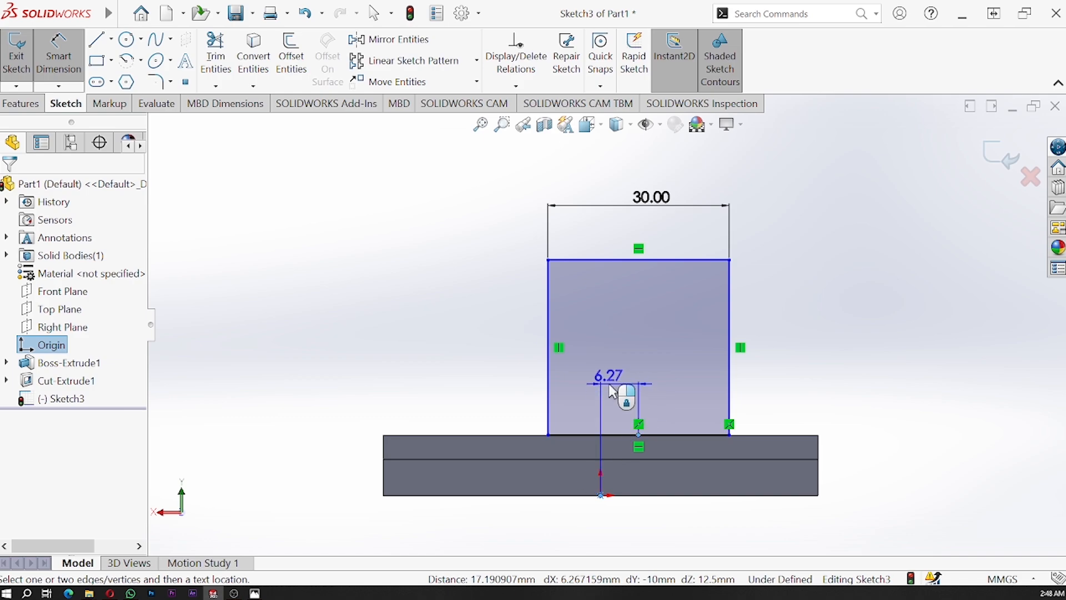
{"action": "key", "text": "Escape"}
{"action": "left_click", "coordinate": [638, 435]}
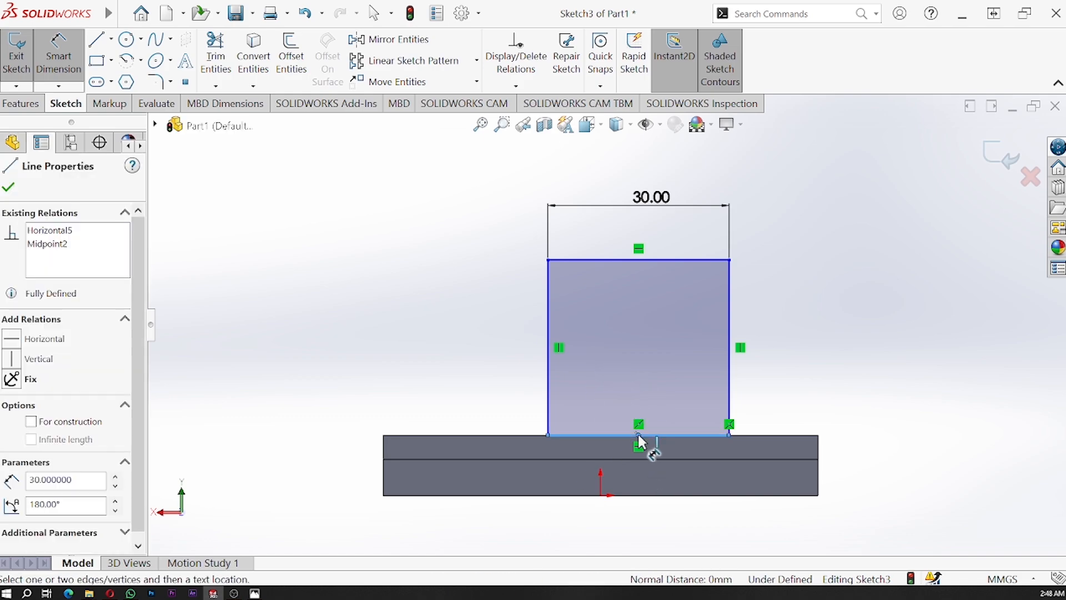
{"action": "left_click", "coordinate": [833, 351]}
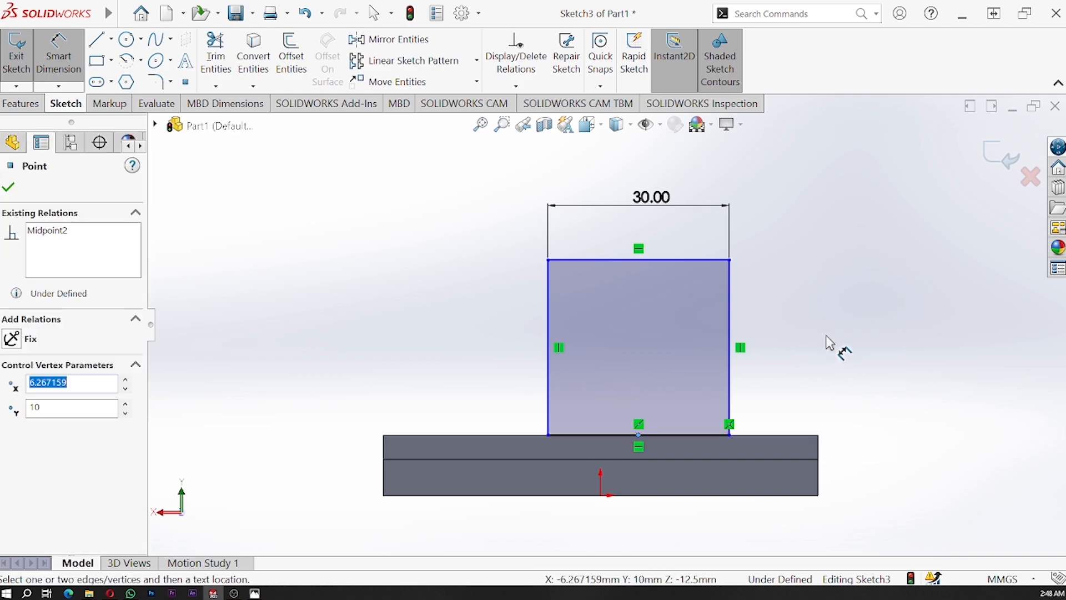
{"action": "key", "text": "Escape"}
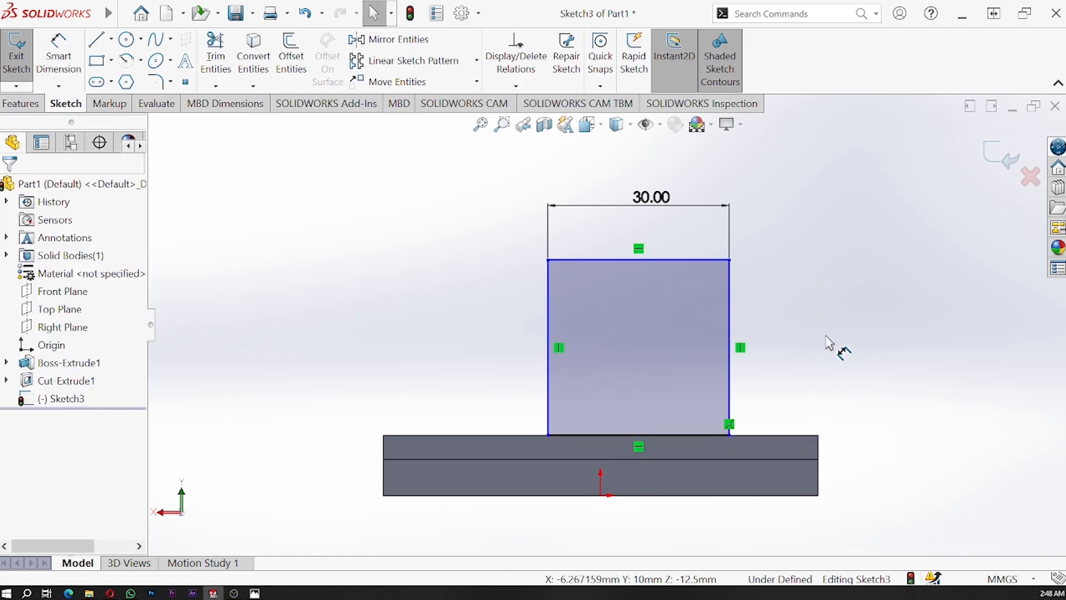
Step: Add a Vertical relation between the midpoint of the rectangle's base line and the origin to centre it
{"action": "left_click", "coordinate": [638, 435]}
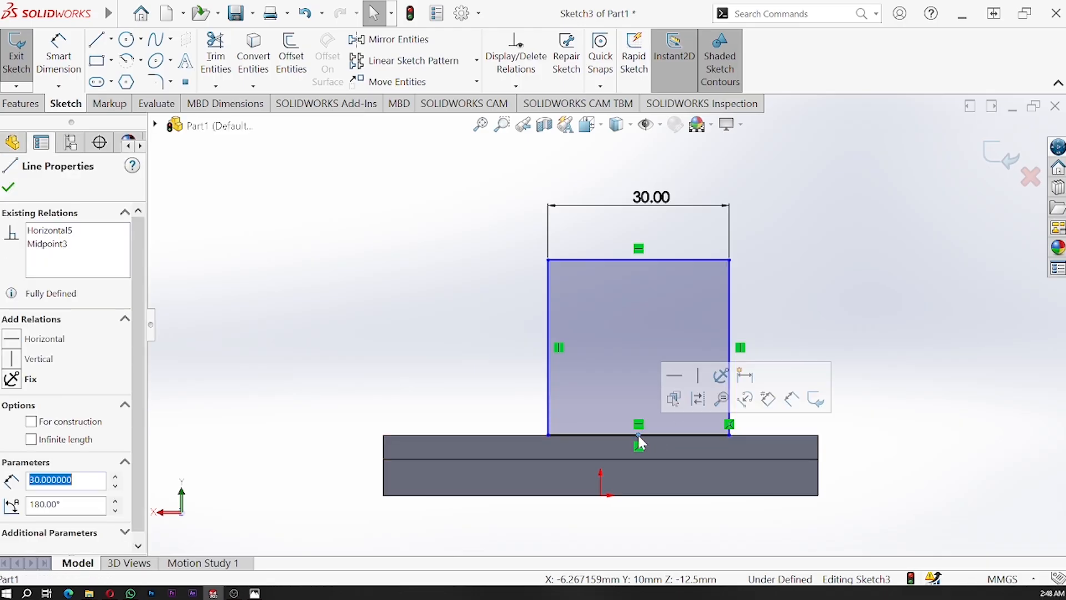
{"action": "left_click", "coordinate": [600, 495]}
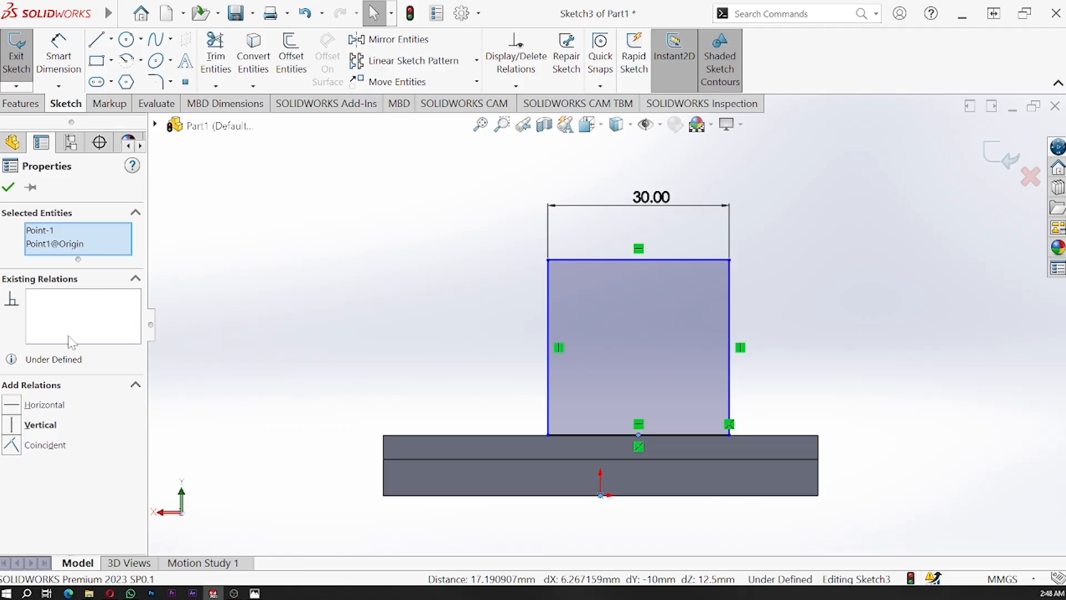
{"action": "left_click", "coordinate": [13, 429]}
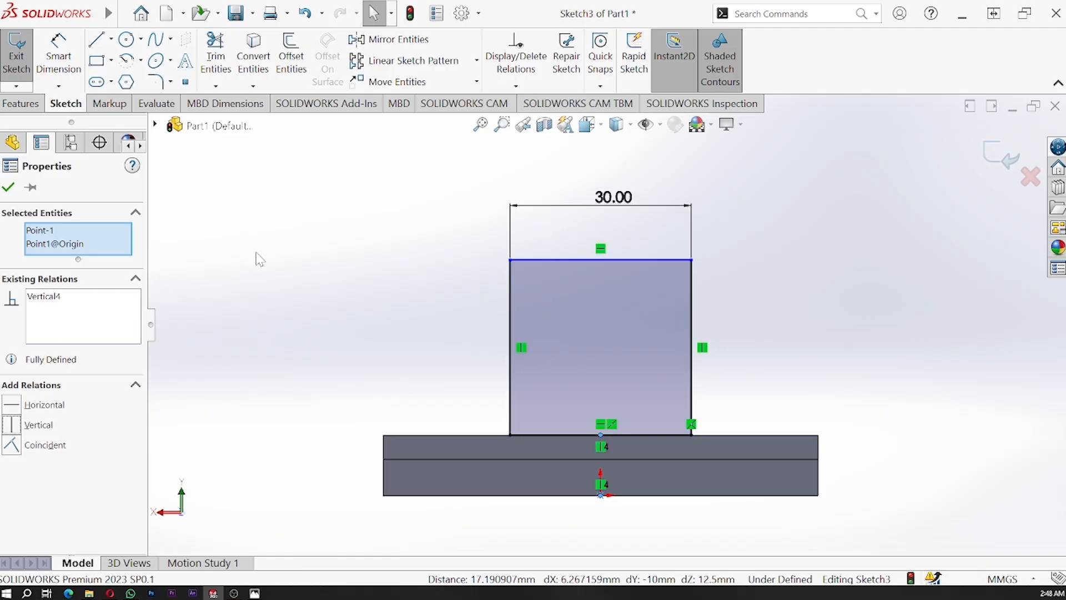
{"action": "left_click", "coordinate": [10, 187]}
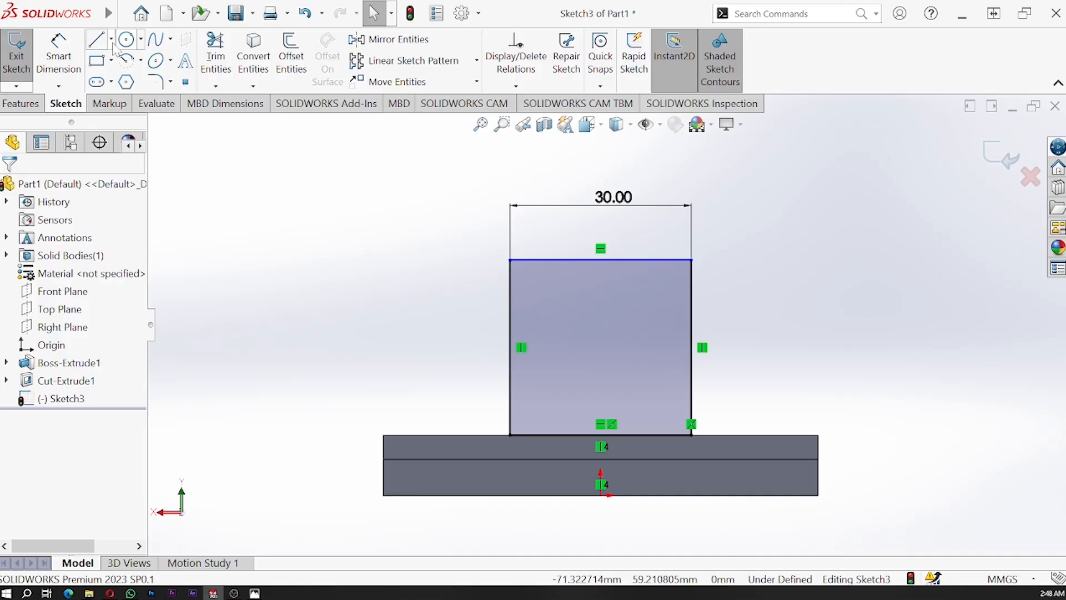
Step: Dimension the distance from the plate's bottom edge to the rectangle's top line to 60 mm
{"action": "left_click", "coordinate": [58, 55]}
{"action": "left_click", "coordinate": [666, 259]}
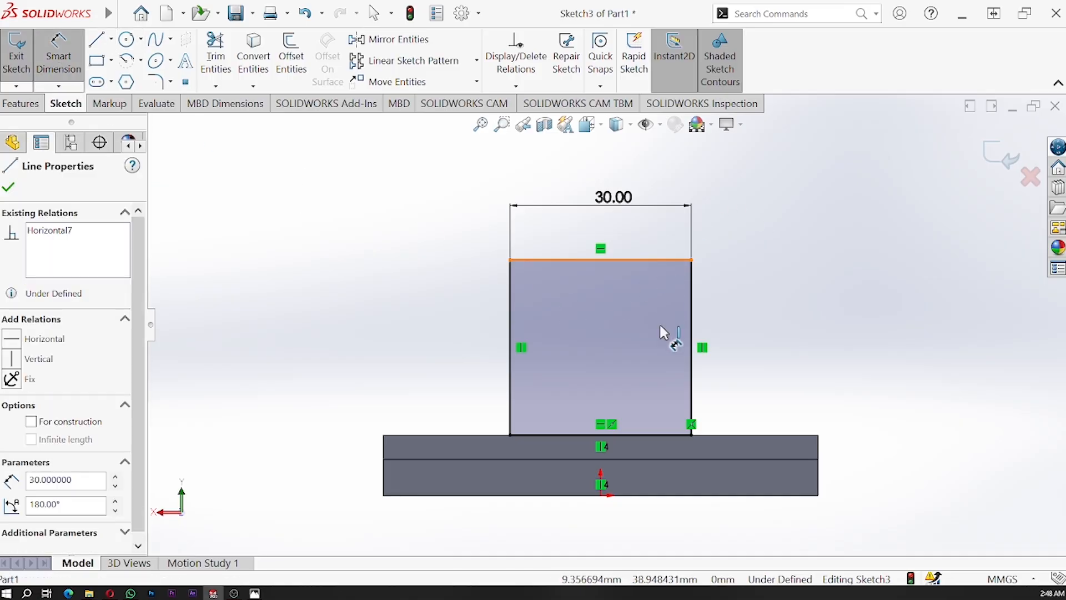
{"action": "left_click", "coordinate": [650, 494]}
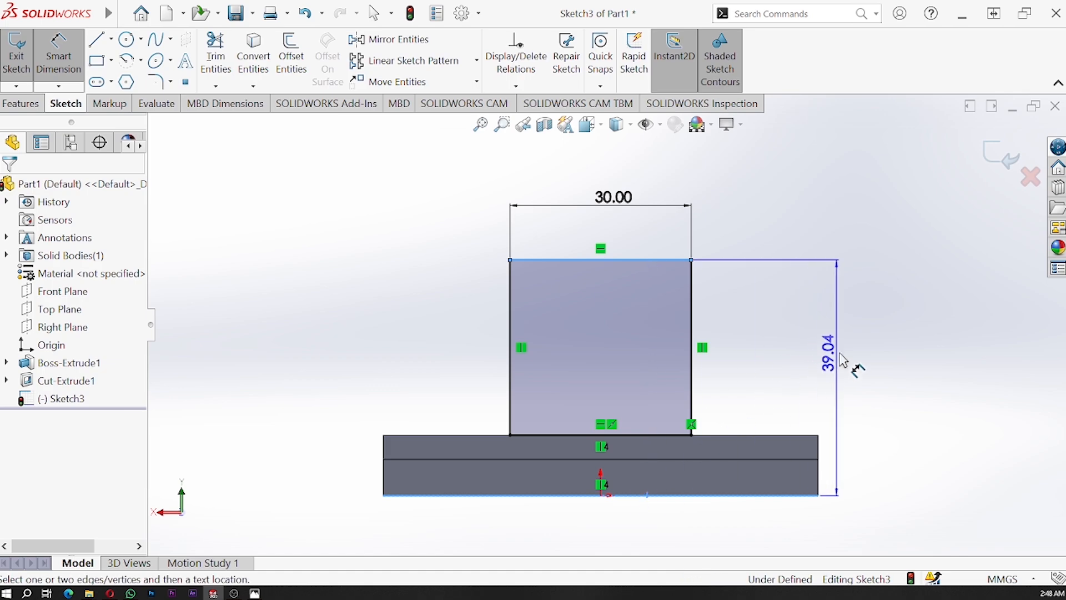
{"action": "left_click", "coordinate": [912, 375]}
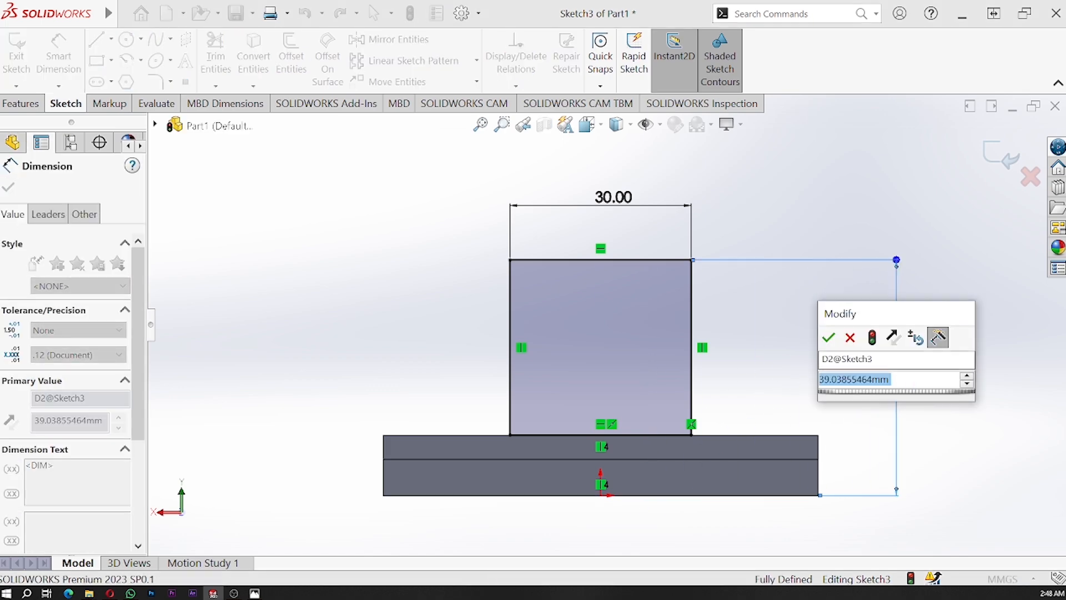
{"action": "type", "text": "60"}
{"action": "key", "text": "Return"}
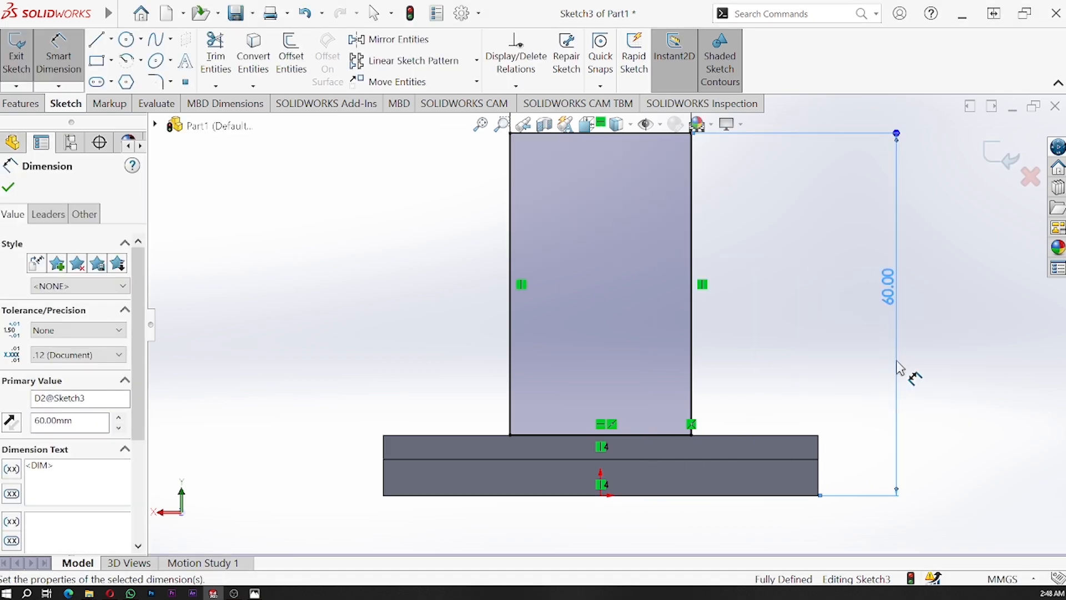
{"action": "scroll", "coordinate": [636, 400], "scroll_direction": "down", "scroll_amount": 2}
{"action": "scroll", "coordinate": [638, 407], "scroll_direction": "up", "scroll_amount": 3}
{"action": "scroll", "coordinate": [645, 280], "scroll_direction": "up", "scroll_amount": 2}
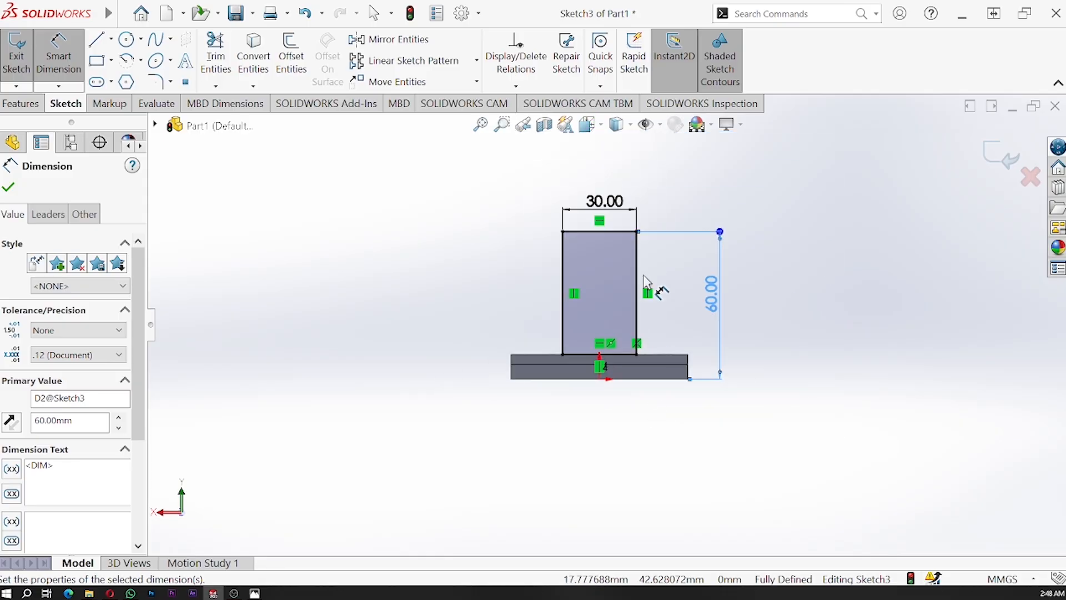
{"action": "scroll", "coordinate": [645, 280], "scroll_direction": "down", "scroll_amount": 2}
{"action": "key", "text": "Escape"}
{"action": "key", "text": "Escape"}
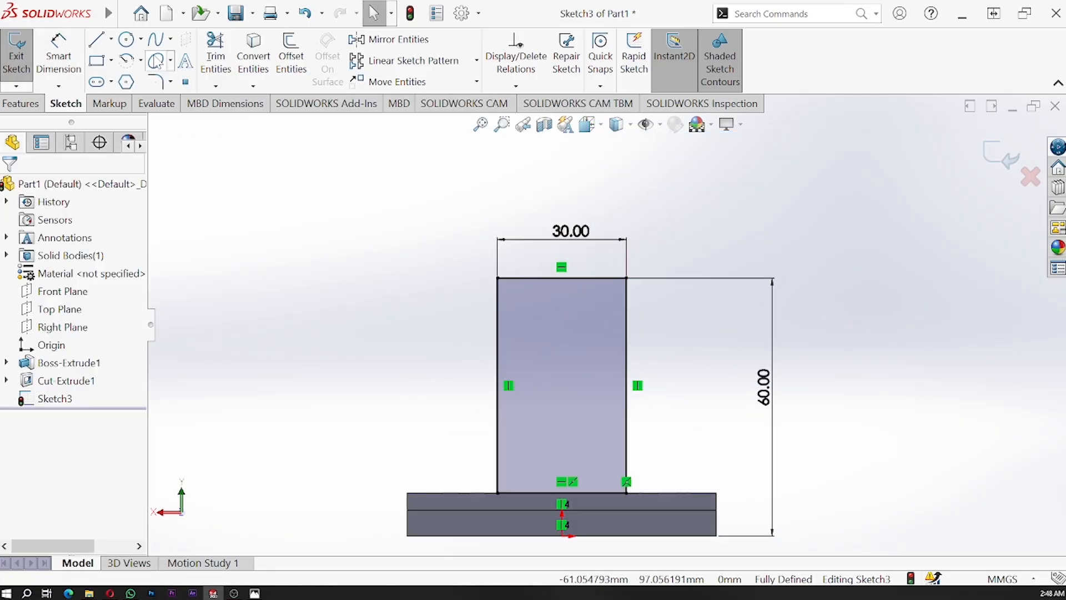
Step: Sketch a 15 mm radius circle centred on the midpoint of the rectangle's top line and reaching its upper corner
{"action": "left_click", "coordinate": [127, 40]}
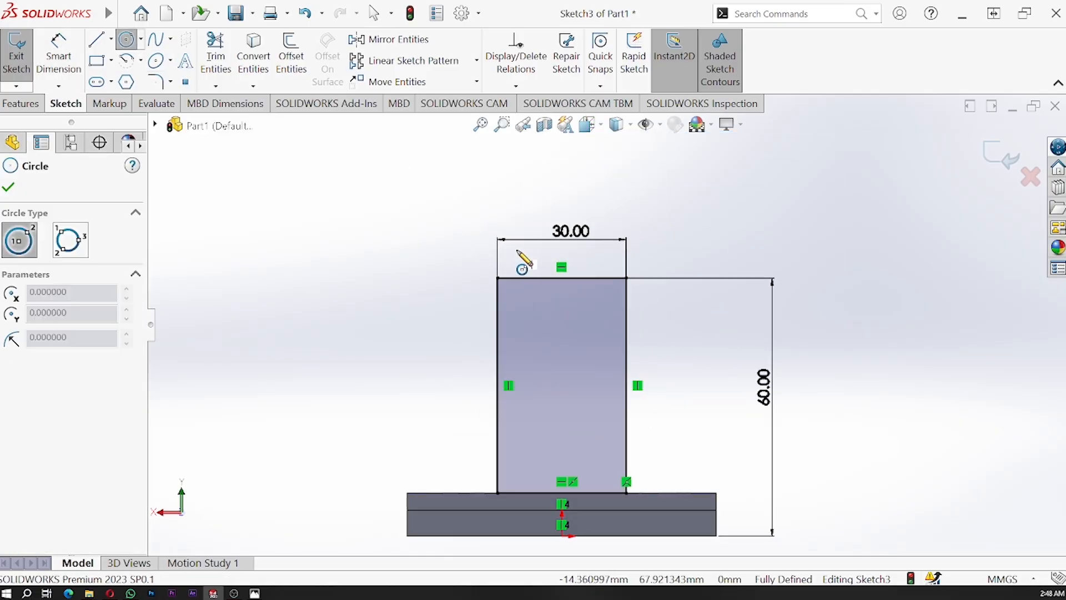
{"action": "left_click", "coordinate": [561, 279]}
{"action": "left_click", "coordinate": [626, 279]}
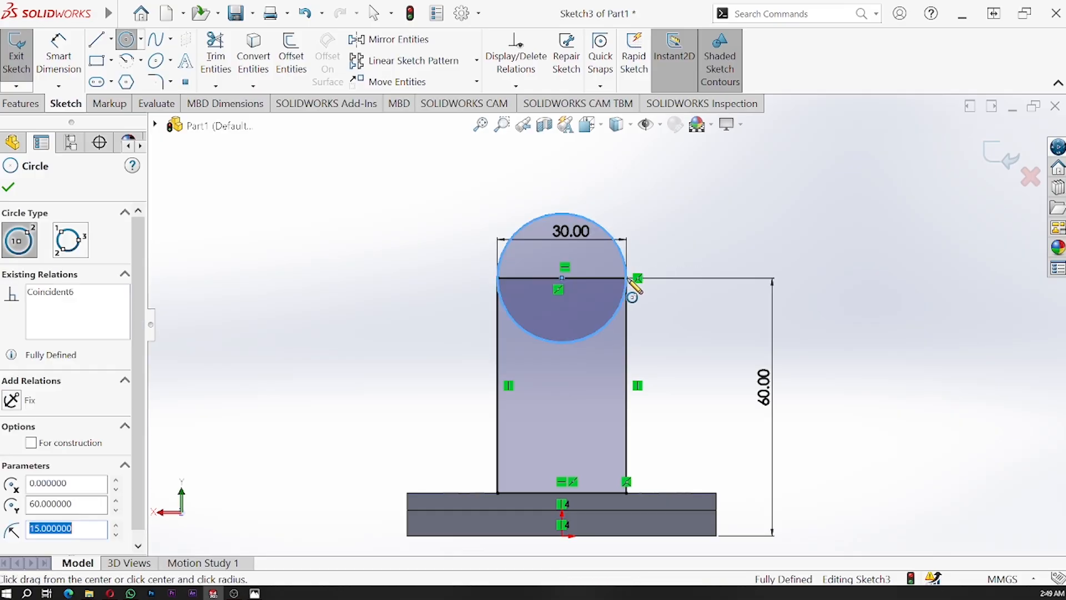
{"action": "key", "text": "Escape"}
{"action": "left_click", "coordinate": [658, 236]}
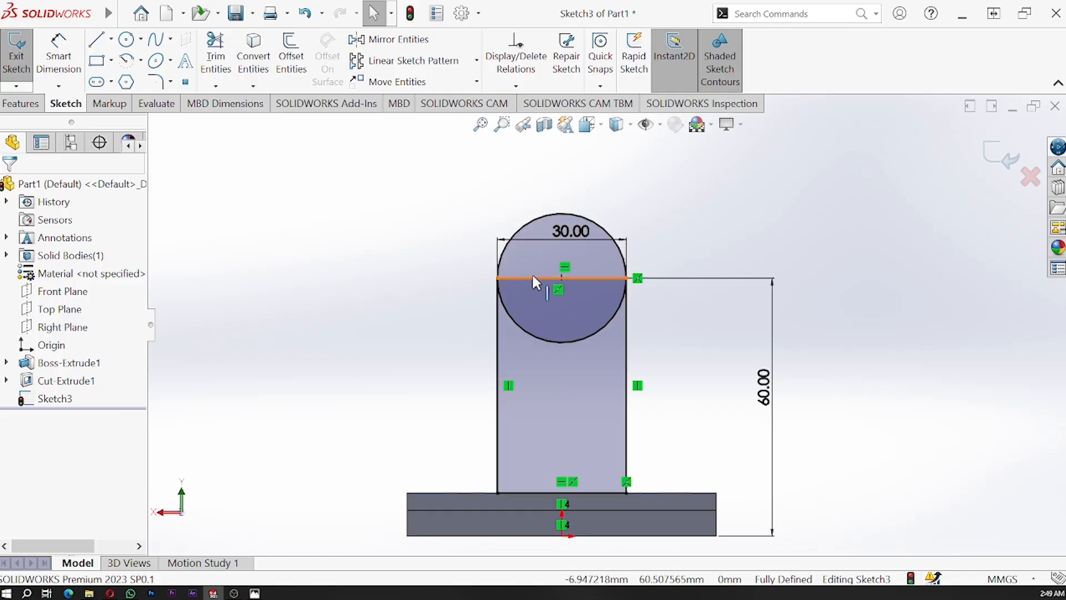
Step: Trim away the rectangle's top line inside the circle
{"action": "left_click", "coordinate": [551, 277]}
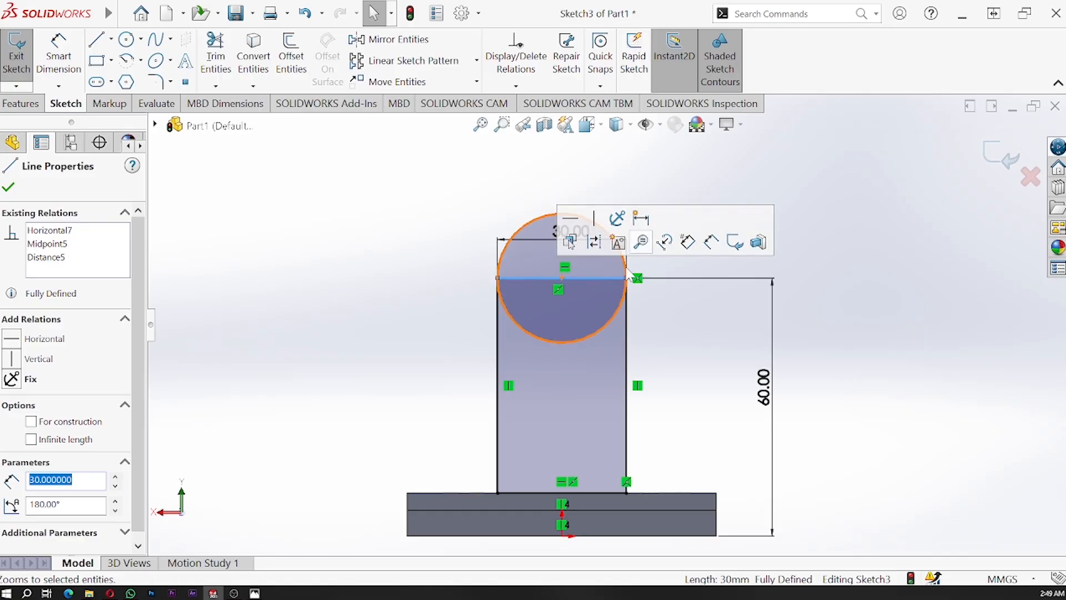
{"action": "key", "text": "Escape"}
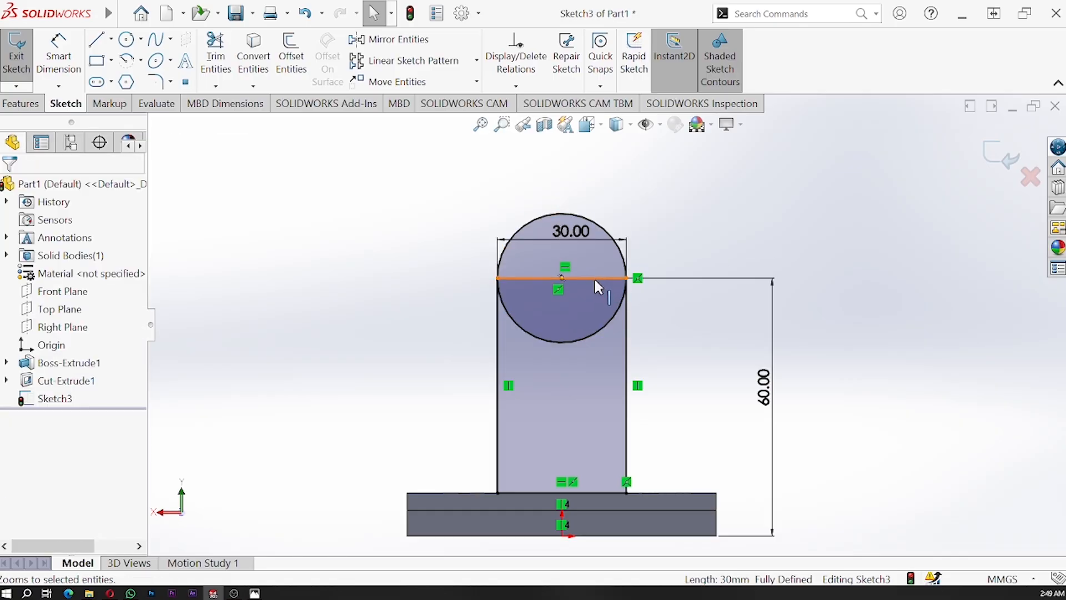
{"action": "left_click", "coordinate": [593, 277]}
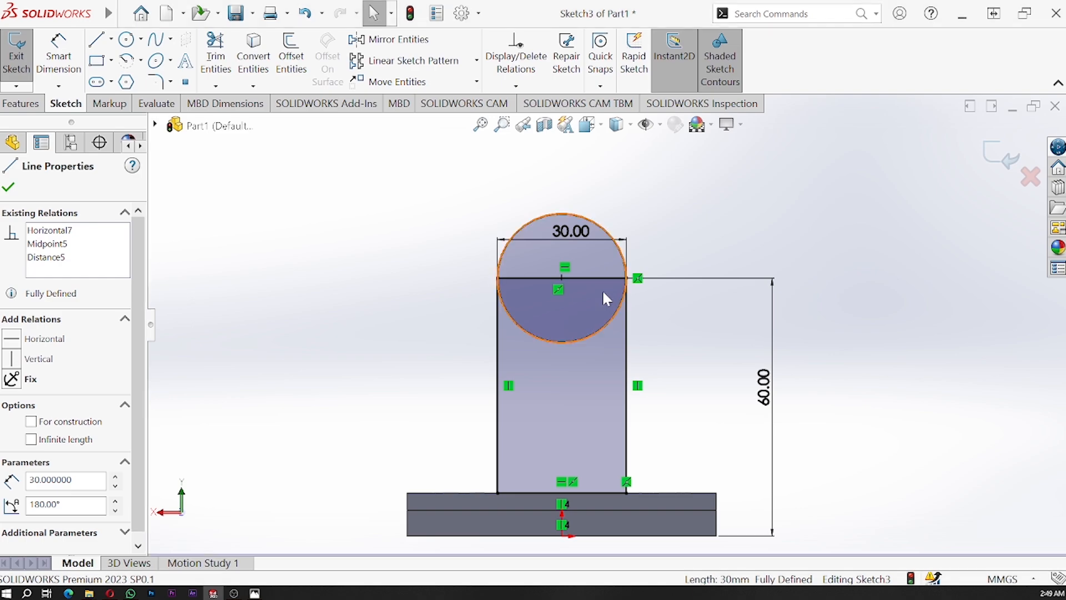
{"action": "left_click", "coordinate": [227, 53]}
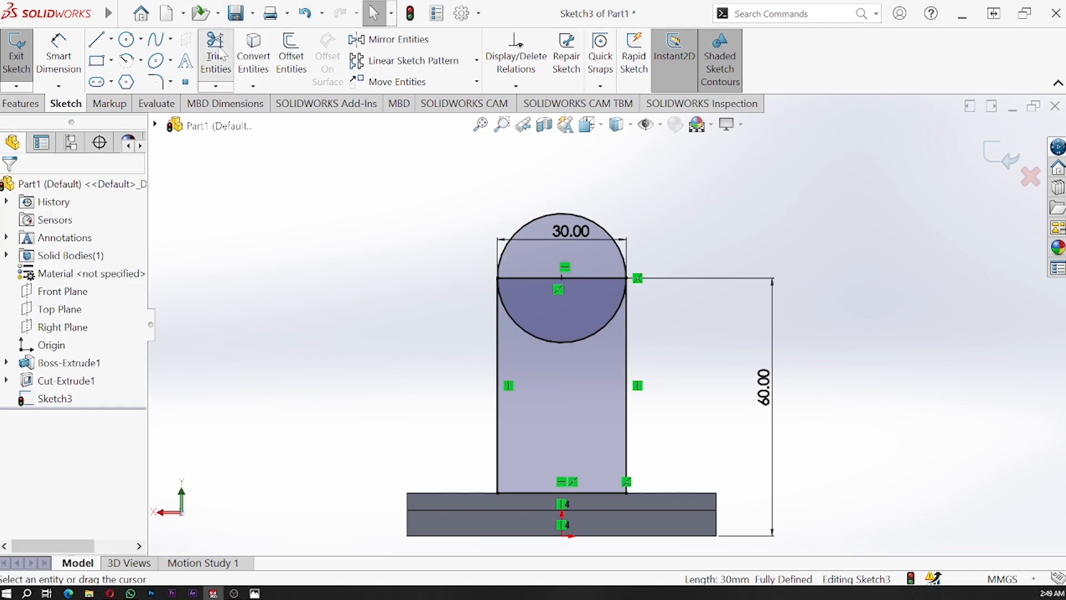
{"action": "left_click", "coordinate": [588, 276]}
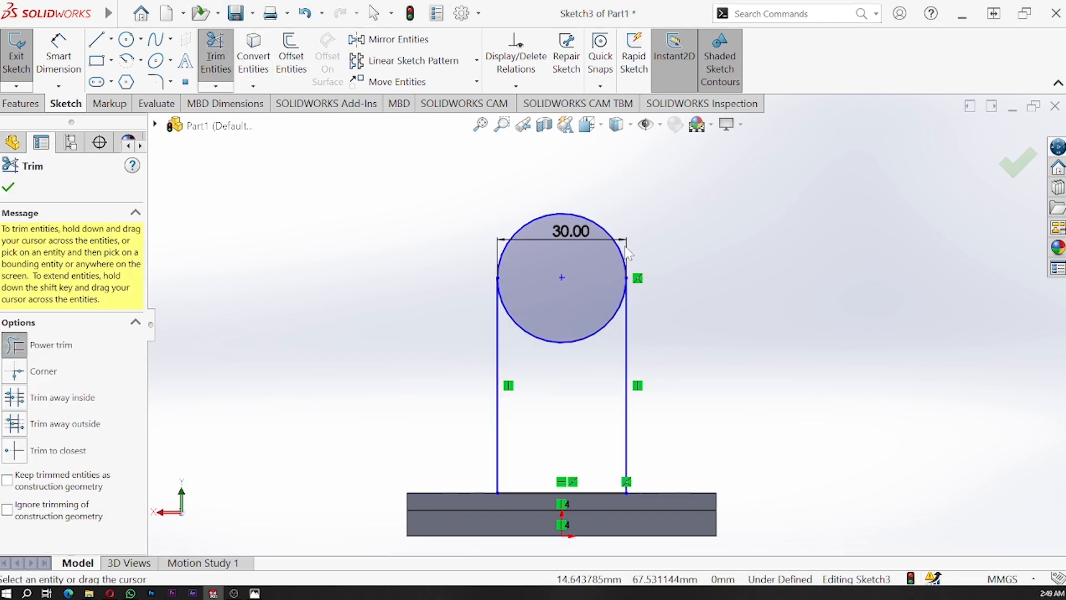
{"action": "key", "text": "Escape"}
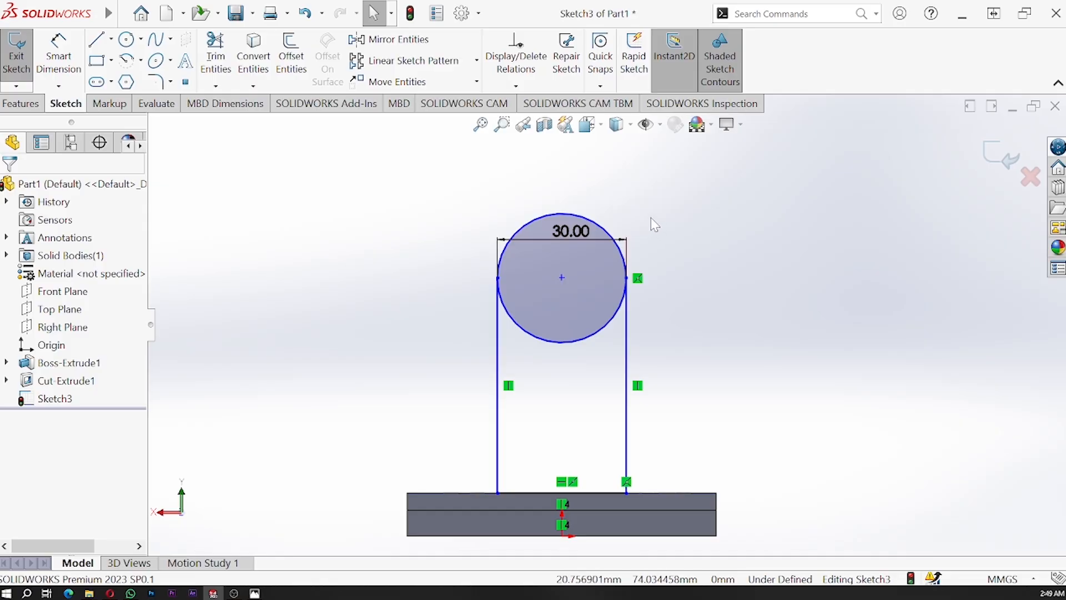
Step: Trim away the lower half of the circle inside the upright profile, leaving a rounded top
{"action": "left_click", "coordinate": [579, 327]}
{"action": "key", "text": "Escape"}
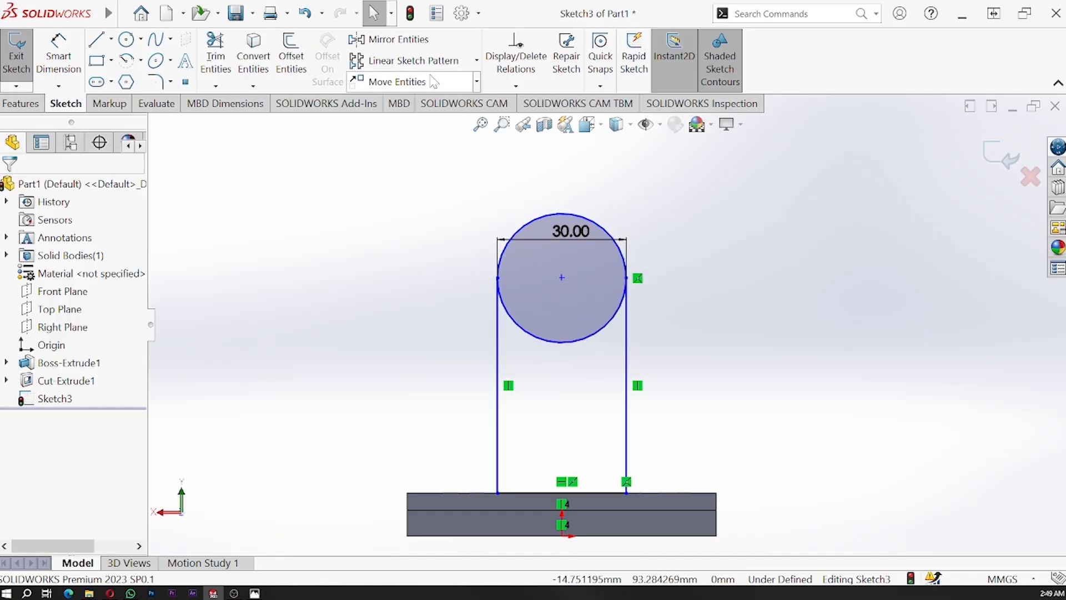
{"action": "left_click", "coordinate": [215, 58]}
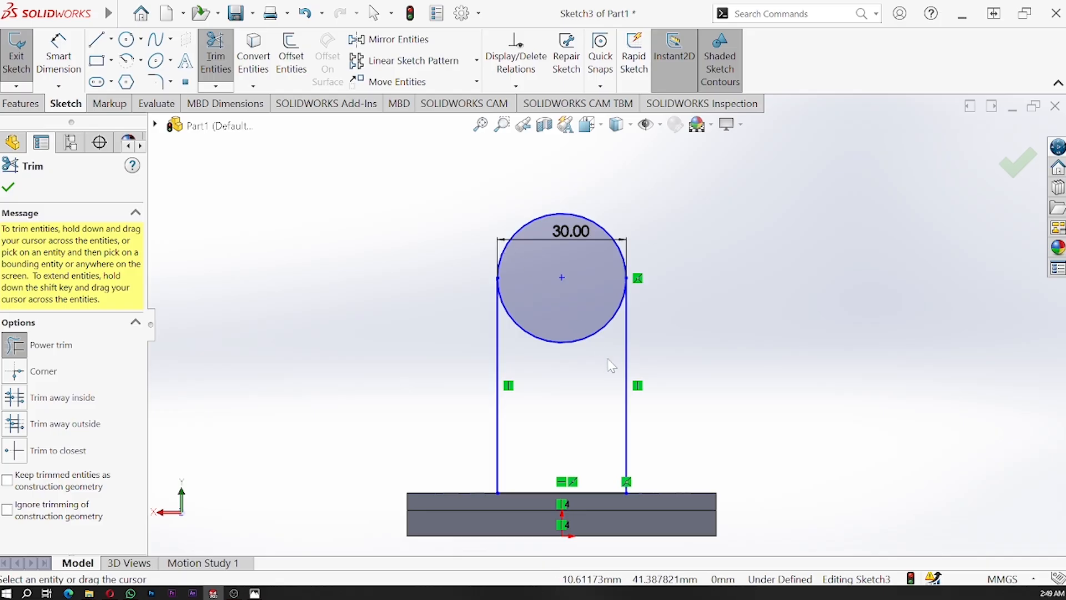
{"action": "left_click_drag", "start_coordinate": [611, 366], "coordinate": [584, 297]}
{"action": "key", "text": "Escape"}
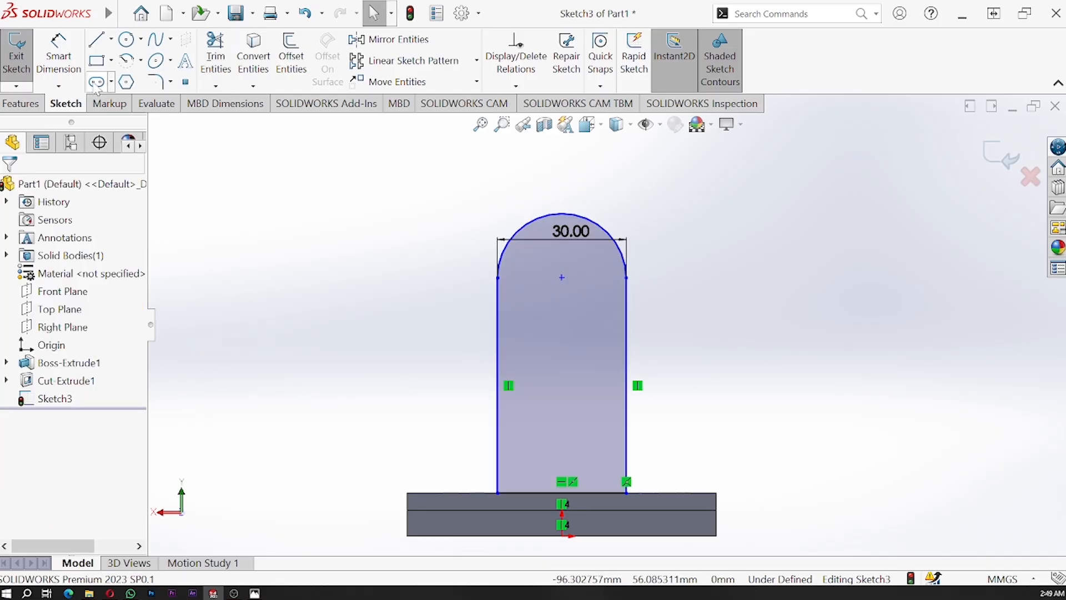
{"action": "left_click", "coordinate": [140, 40]}
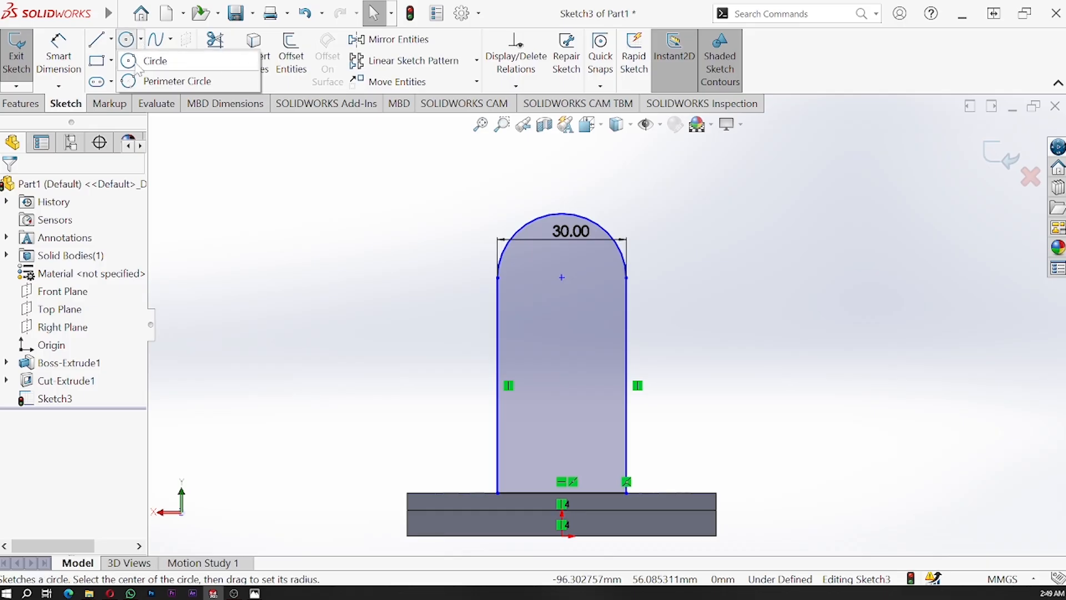
{"action": "left_click", "coordinate": [154, 63]}
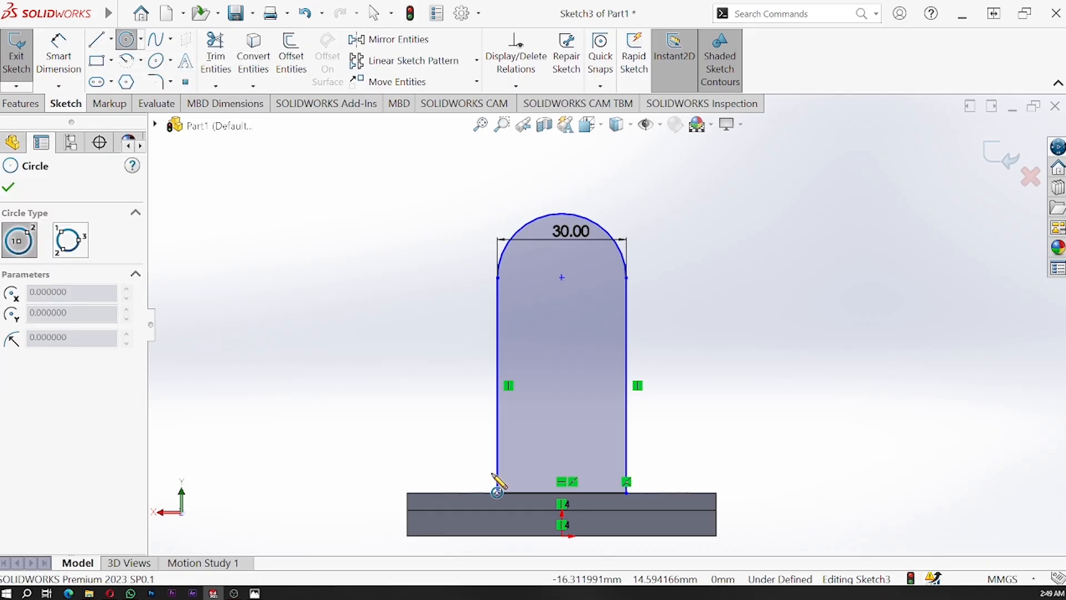
{"action": "left_click", "coordinate": [453, 493]}
{"action": "left_click", "coordinate": [494, 473]}
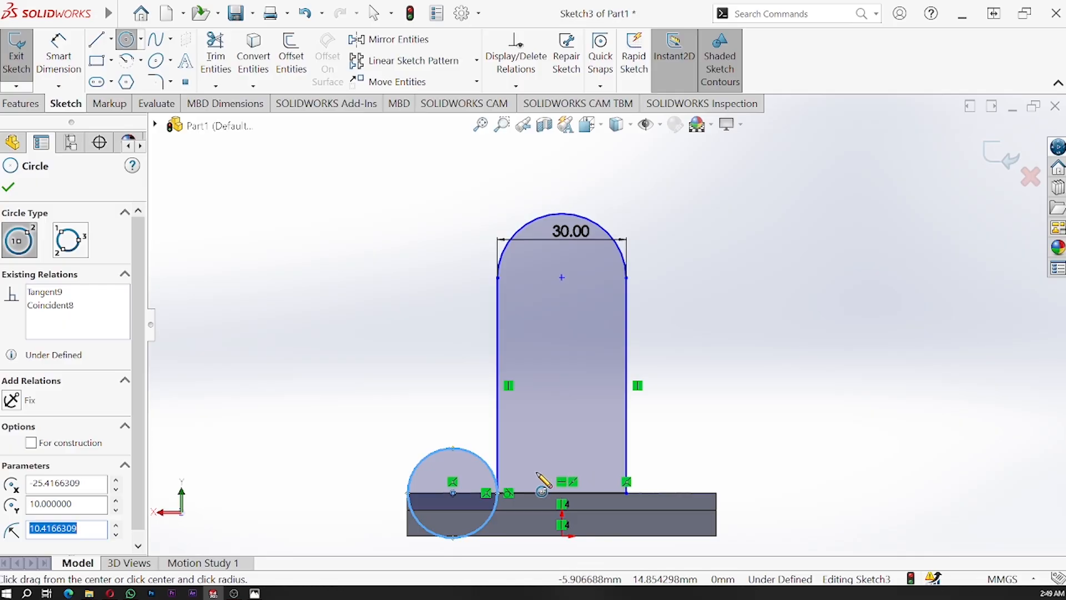
{"action": "key", "text": "Escape"}
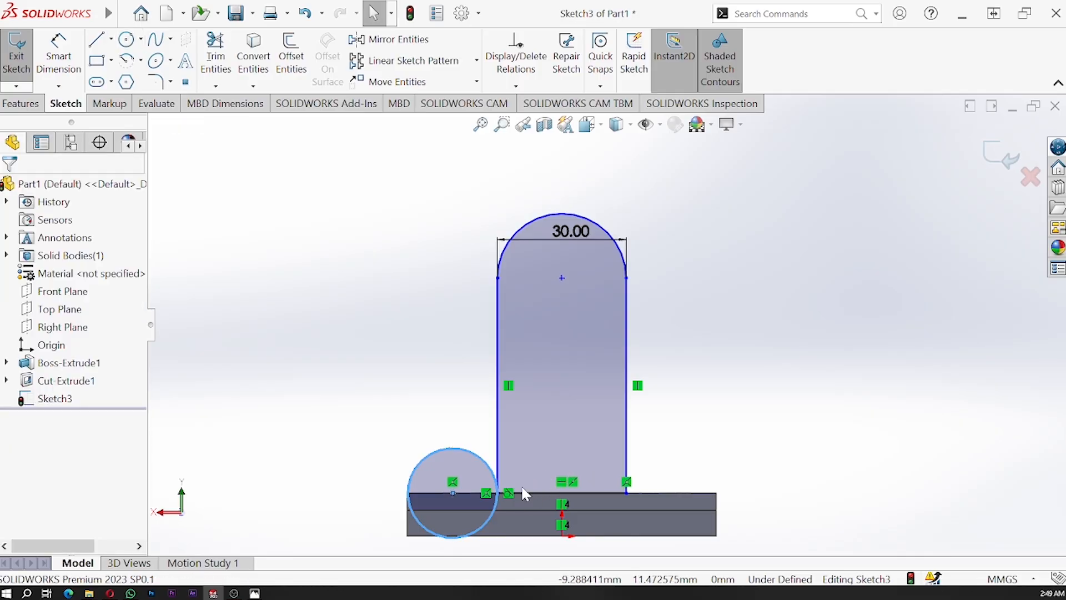
{"action": "left_click", "coordinate": [459, 449]}
{"action": "key", "text": "Delete"}
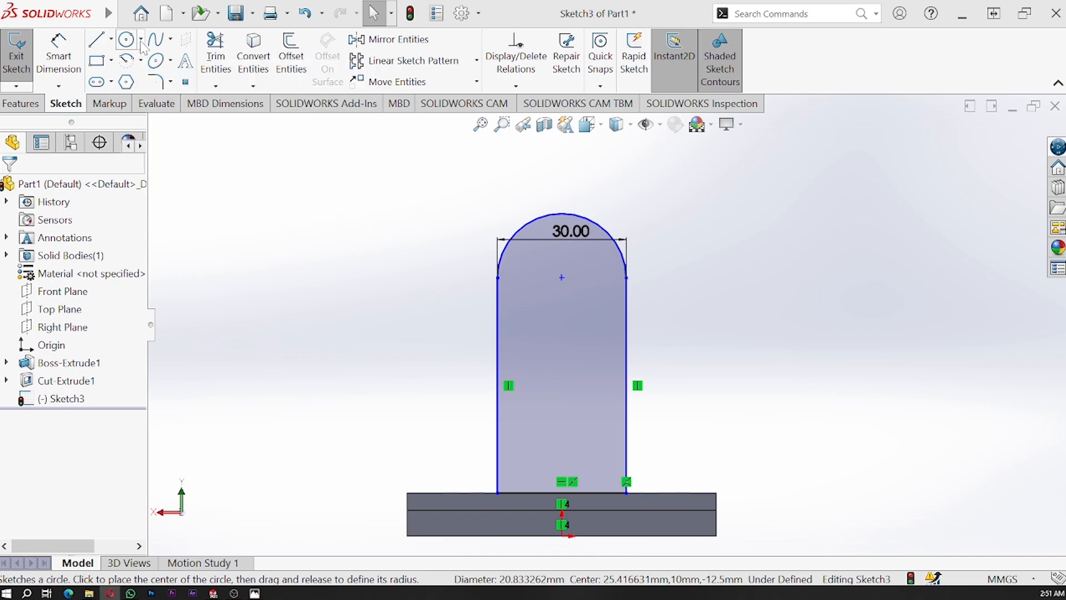
Step: Sketch a perimeter circle of about 8.2 mm radius tangent to the upright's left side, just above the plate
{"action": "left_click", "coordinate": [141, 39]}
{"action": "left_click", "coordinate": [139, 81]}
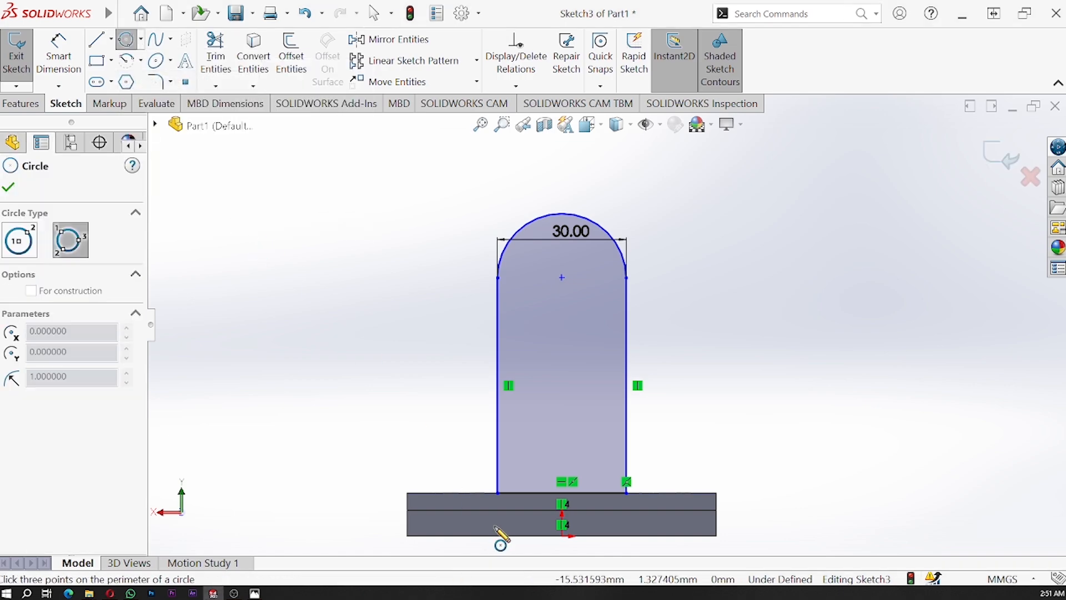
{"action": "left_click", "coordinate": [498, 452]}
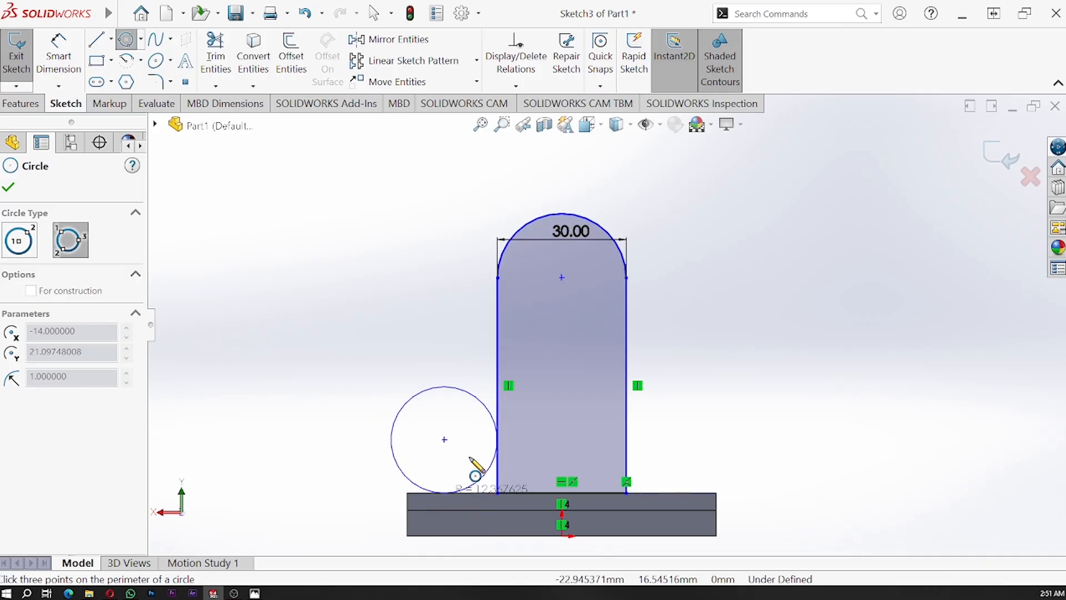
{"action": "left_click", "coordinate": [464, 487]}
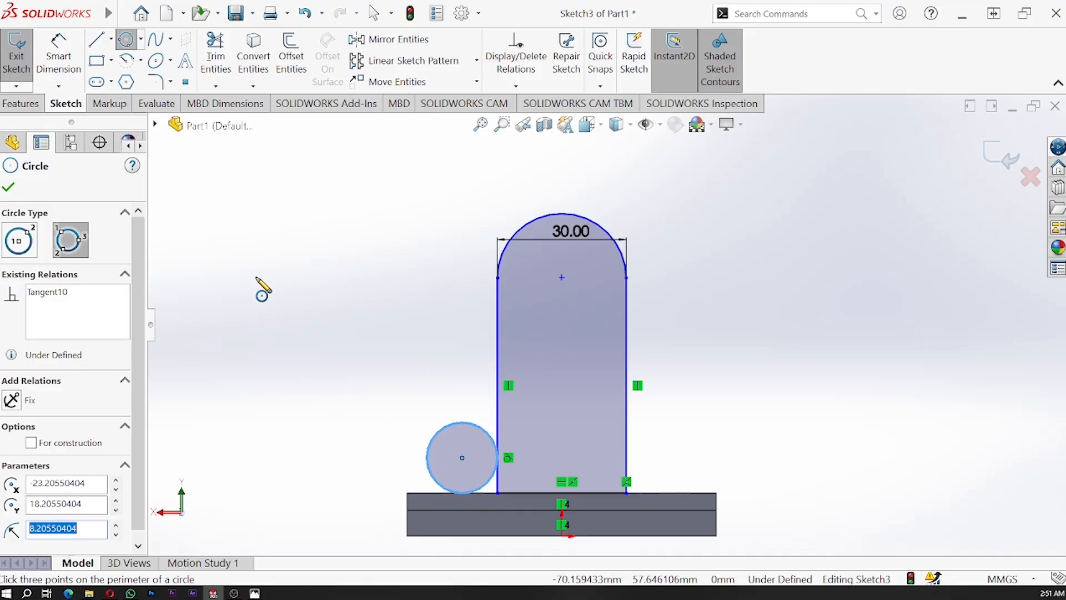
{"action": "key", "text": "Escape"}
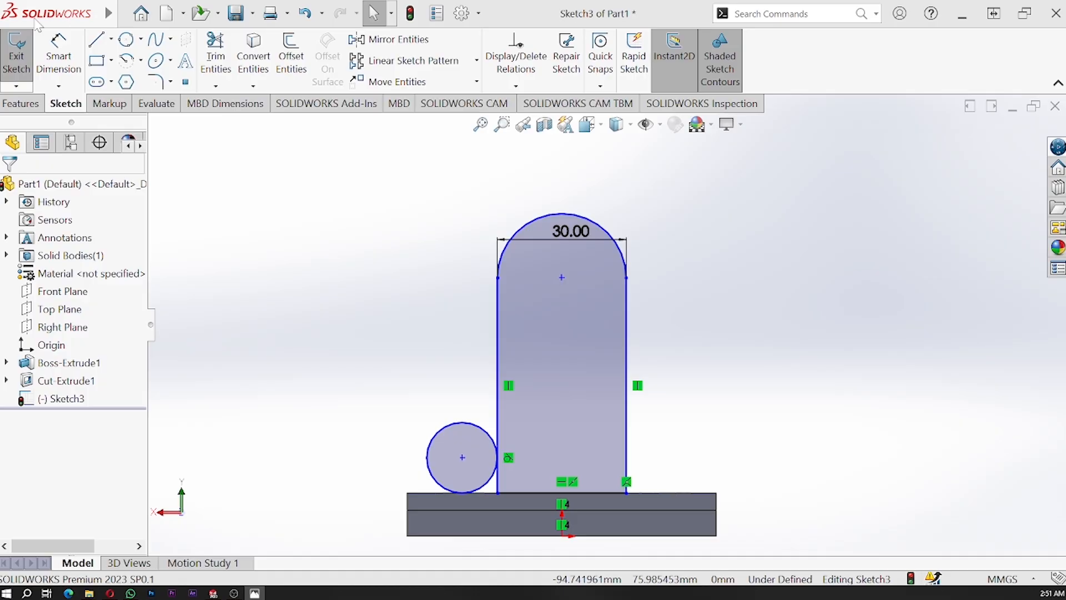
Step: Dimension the left circle's diameter to 15 mm
{"action": "left_click", "coordinate": [59, 55]}
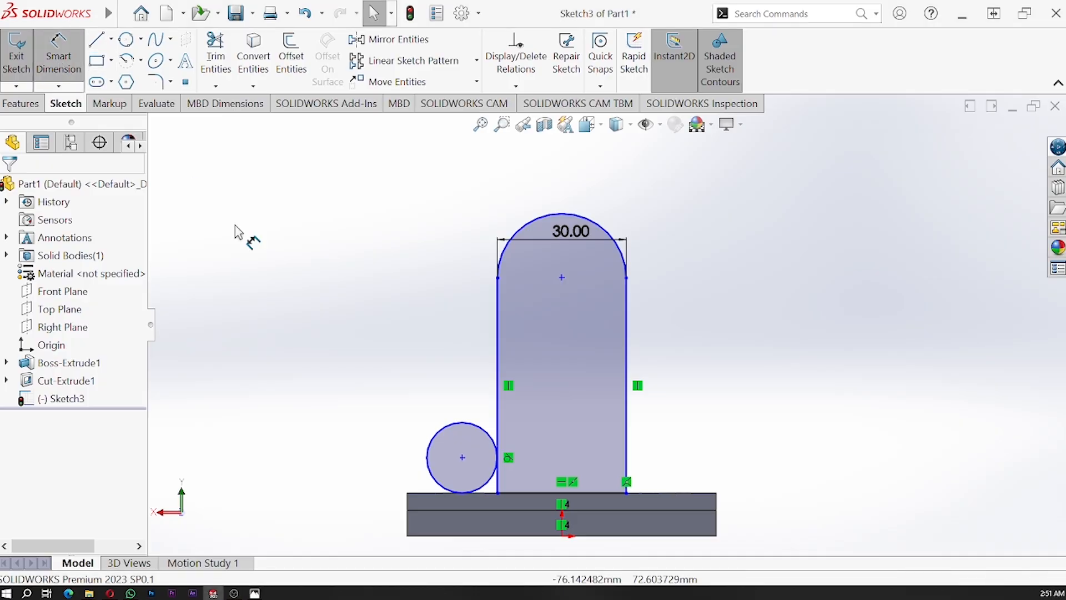
{"action": "left_click", "coordinate": [441, 439]}
{"action": "left_click", "coordinate": [414, 406]}
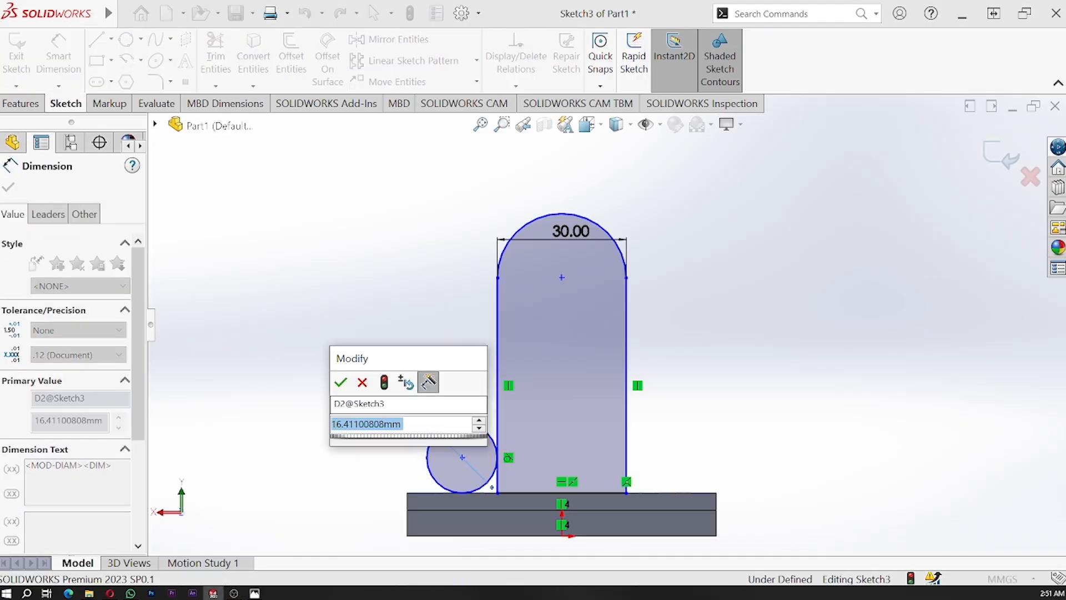
{"action": "type", "text": "15"}
{"action": "key", "text": "Return"}
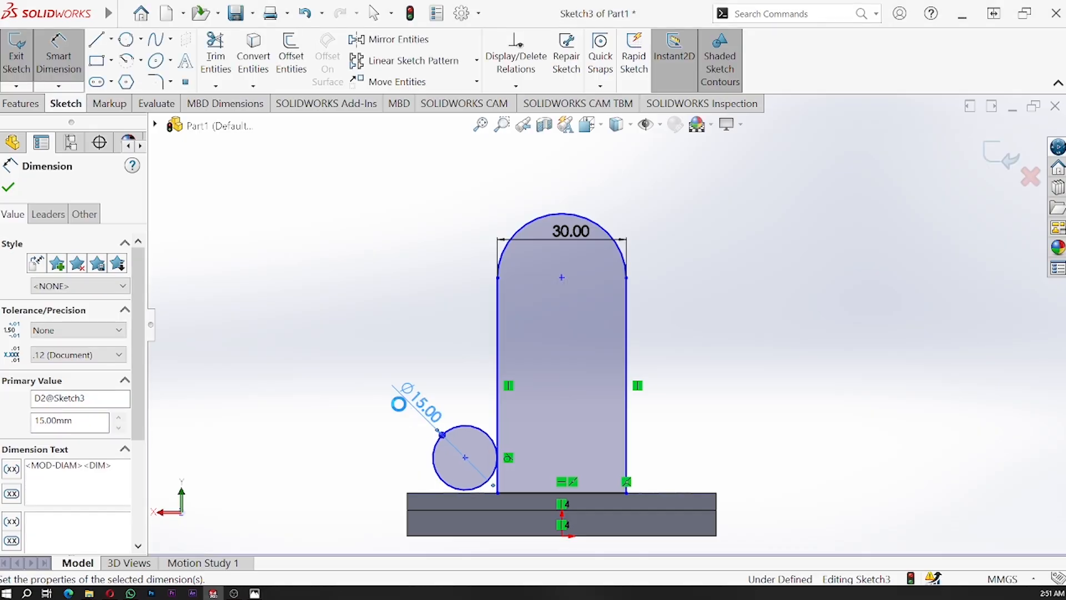
{"action": "key", "text": "Escape"}
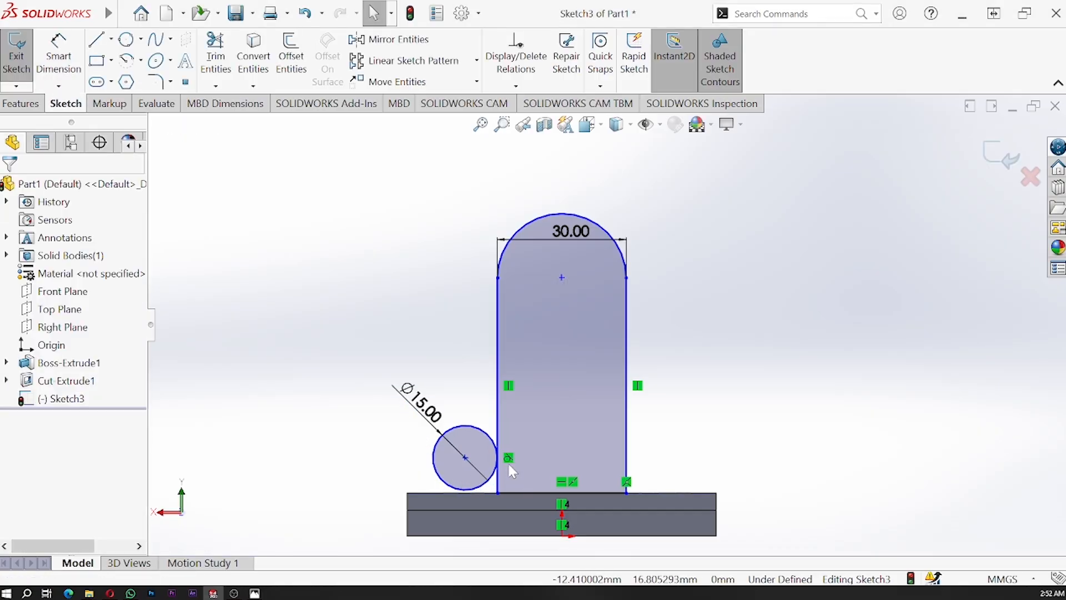
Step: Add a Tangent relation between the left circle and the plate's top edge
{"action": "left_click", "coordinate": [487, 438]}
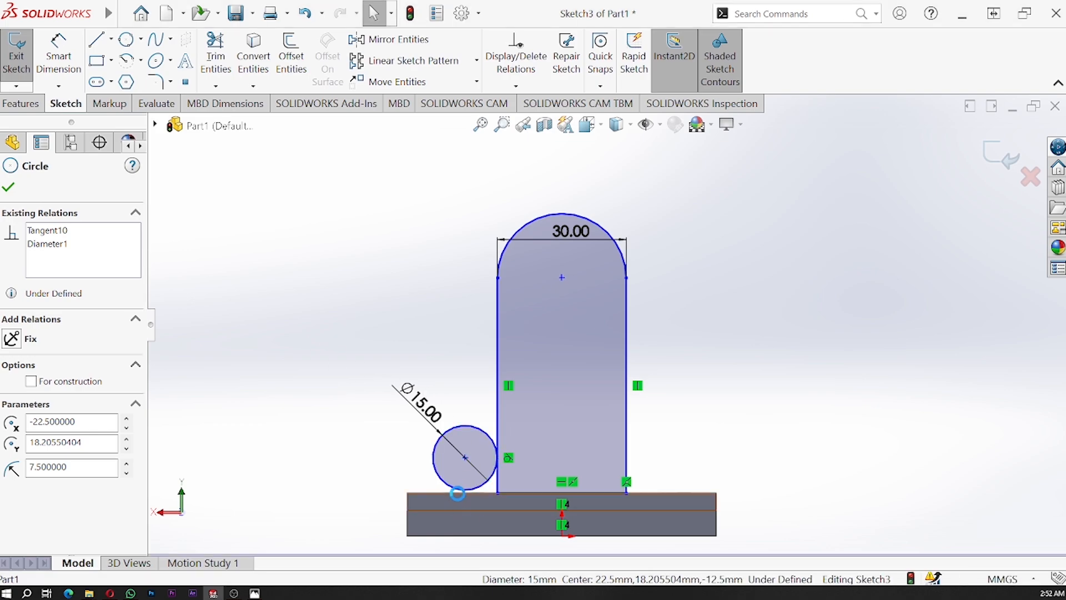
{"action": "left_click", "coordinate": [460, 490]}
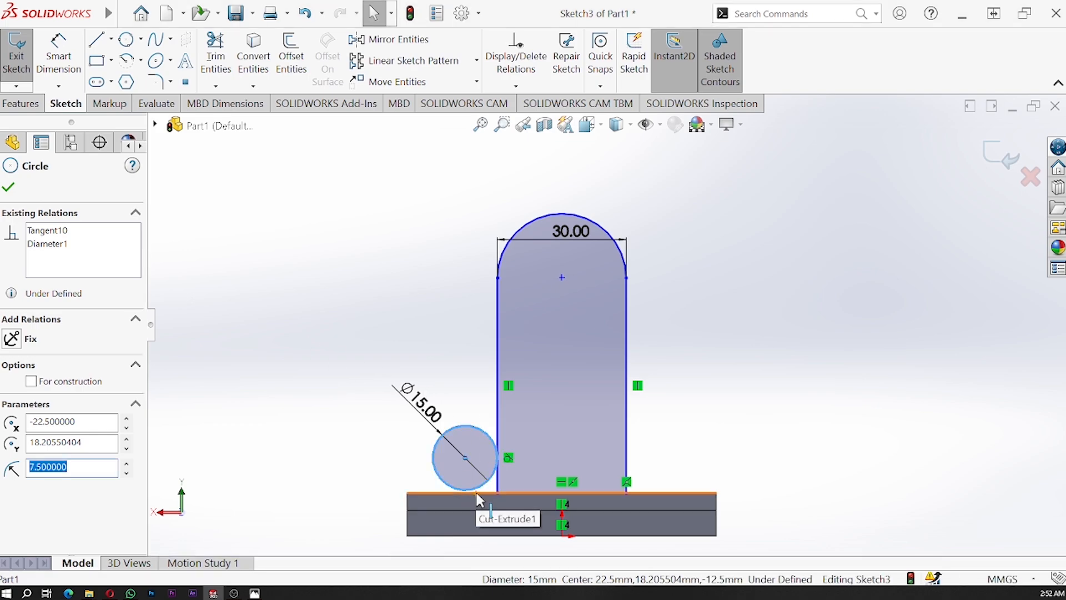
{"action": "left_click", "coordinate": [483, 496], "text": "ctrl"}
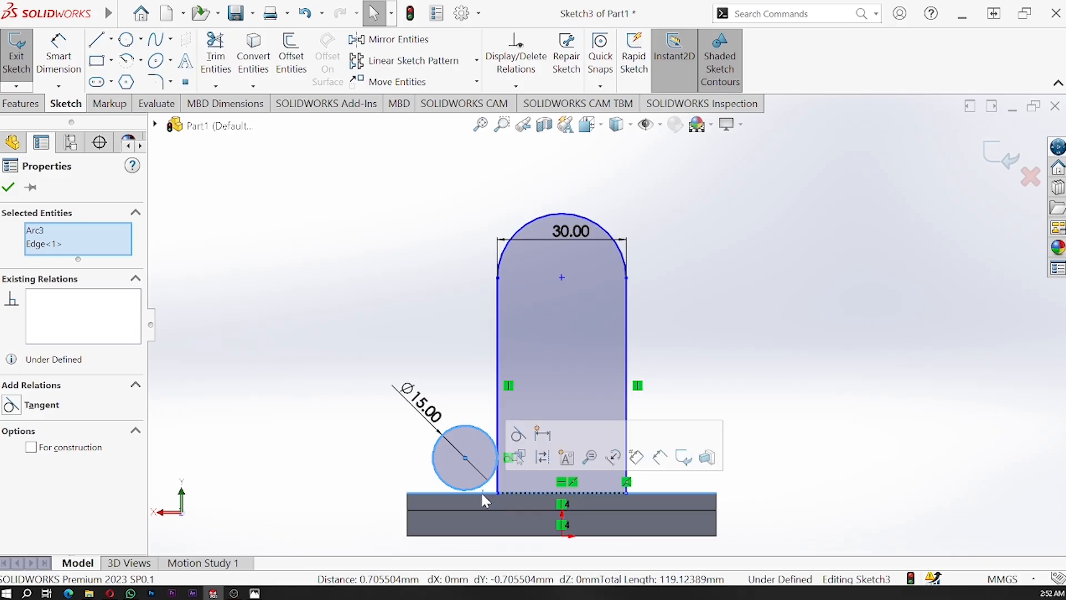
{"action": "left_click", "coordinate": [11, 405]}
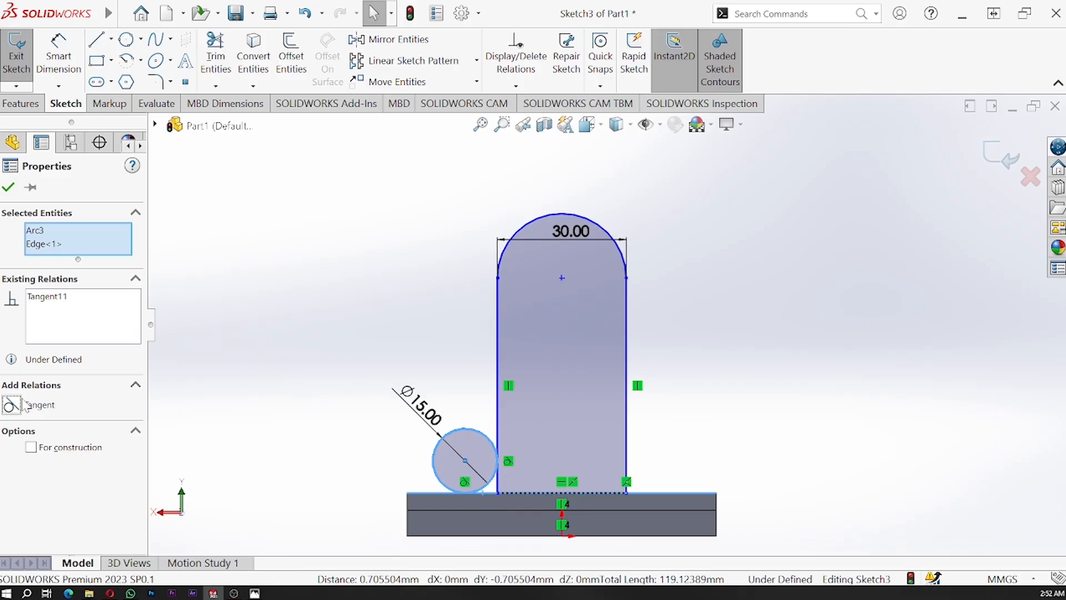
{"action": "left_click", "coordinate": [10, 188]}
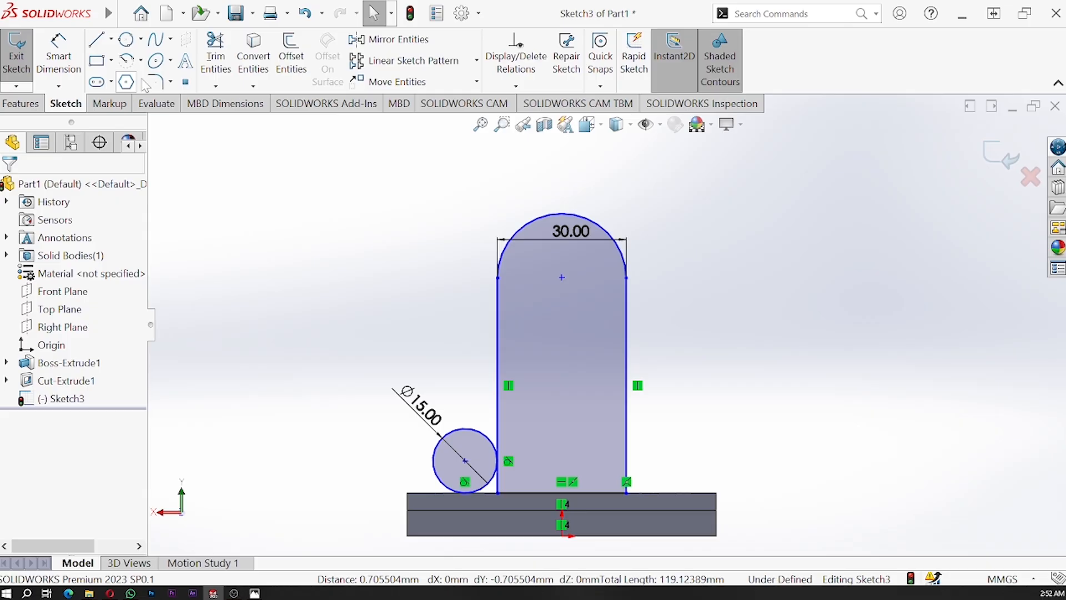
Step: Sketch a perimeter circle about 11.6 mm in diameter tangent to the upright's right side, just above the plate
{"action": "left_click", "coordinate": [126, 39]}
{"action": "left_click", "coordinate": [627, 464]}
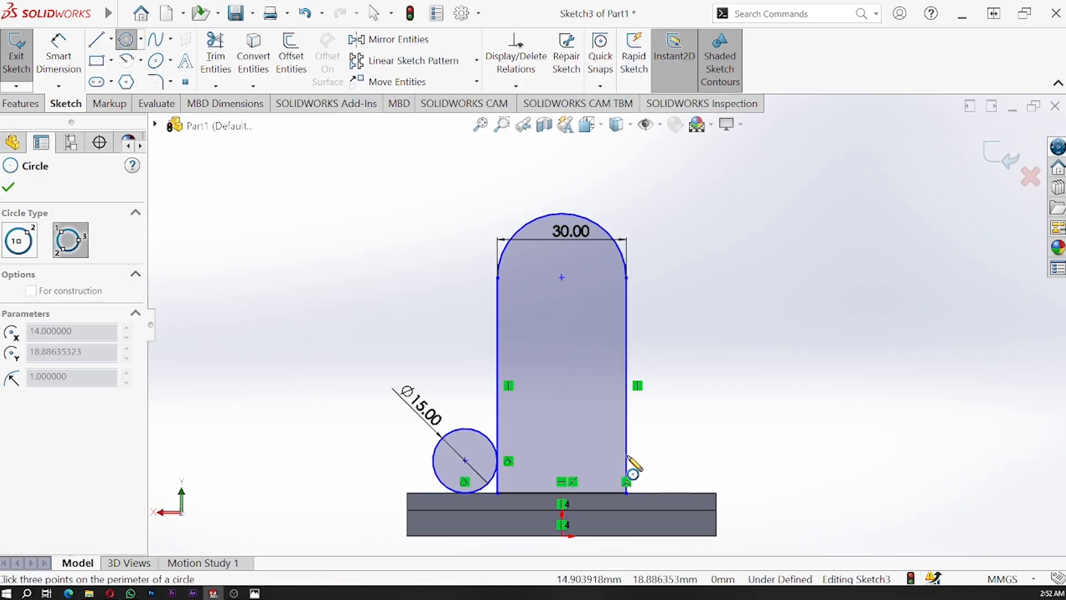
{"action": "left_click", "coordinate": [655, 492]}
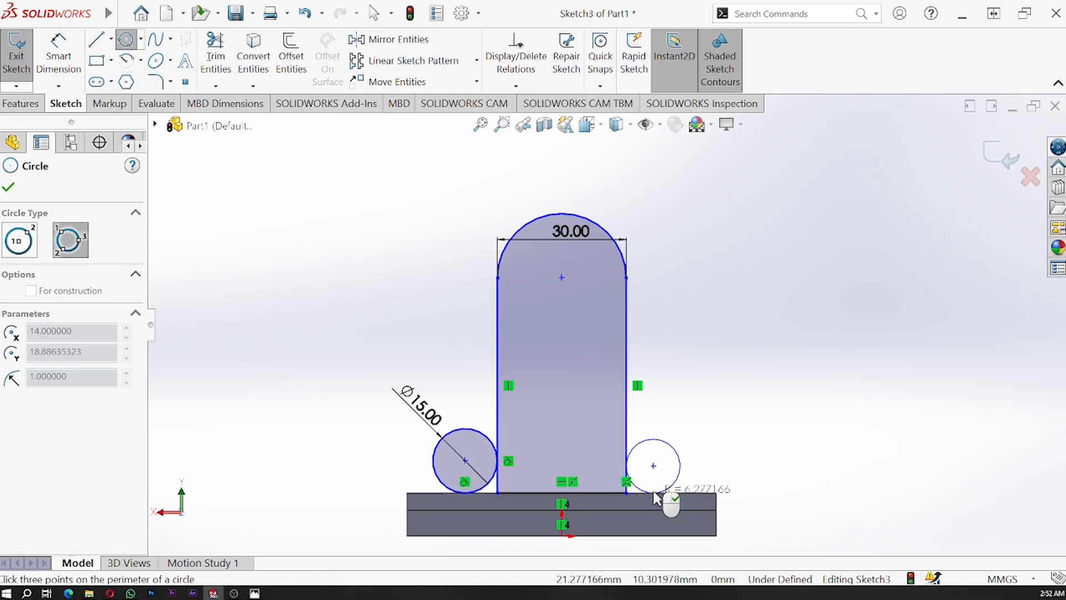
{"action": "left_click", "coordinate": [677, 466]}
{"action": "key", "text": "Escape"}
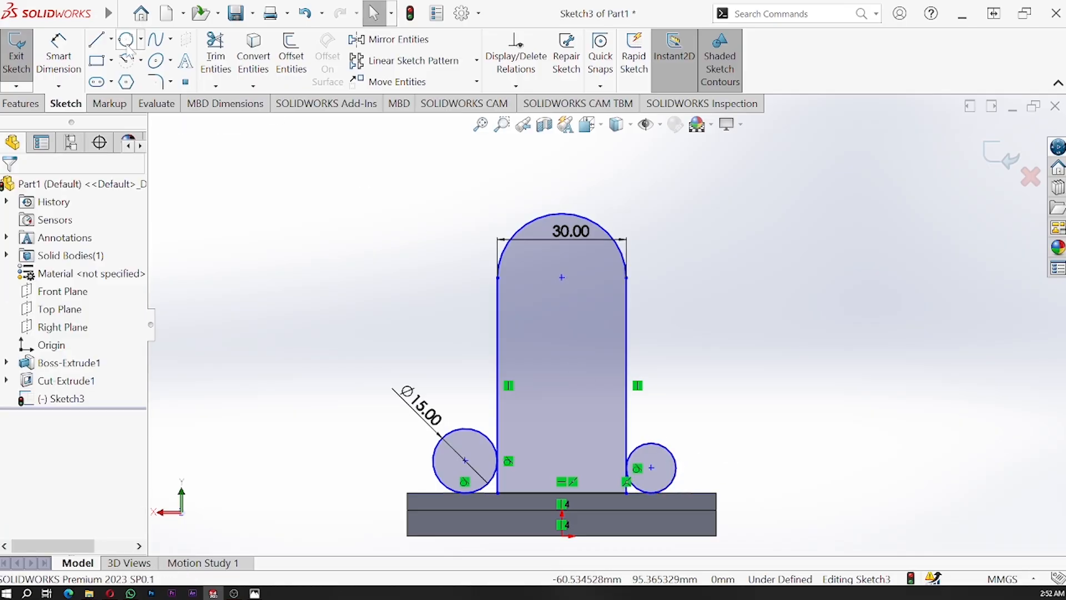
Step: Dimension the right circle's diameter to 15 mm
{"action": "left_click", "coordinate": [59, 53]}
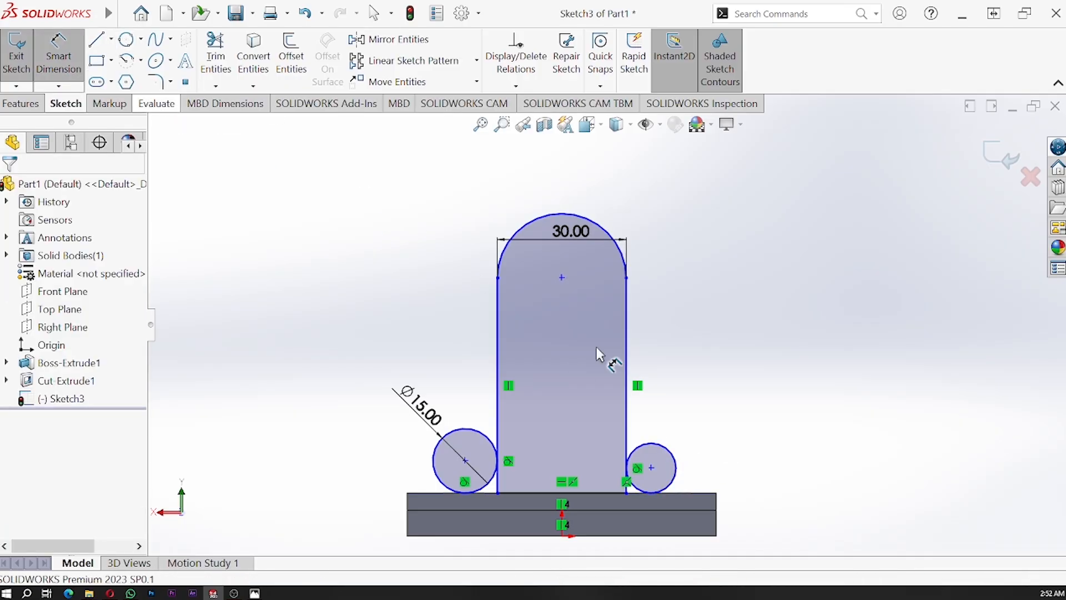
{"action": "left_click", "coordinate": [674, 466]}
{"action": "left_click", "coordinate": [739, 436]}
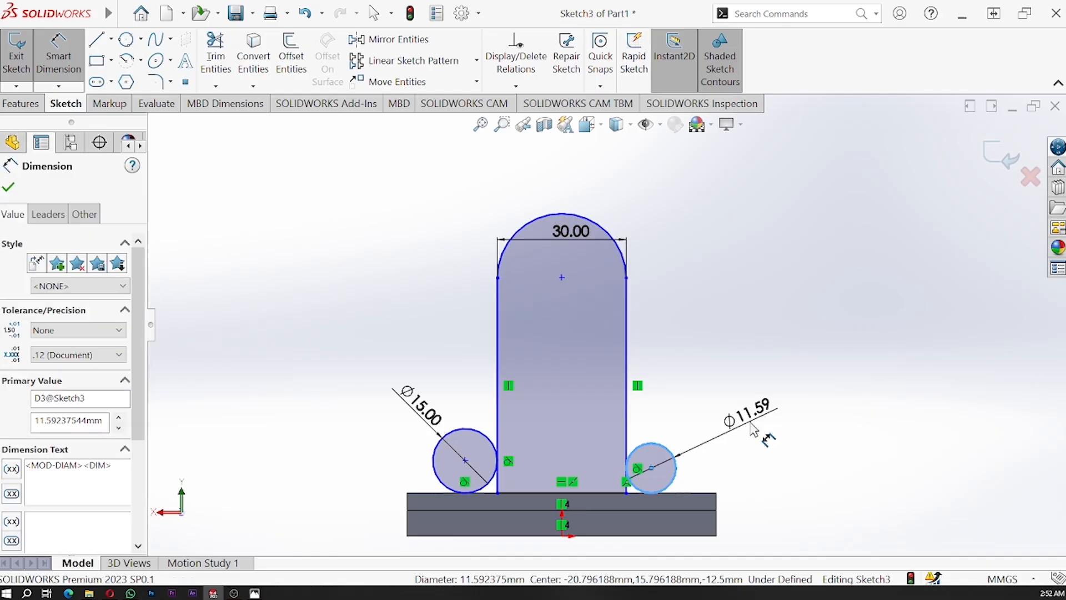
{"action": "type", "text": "15"}
{"action": "key", "text": "Return"}
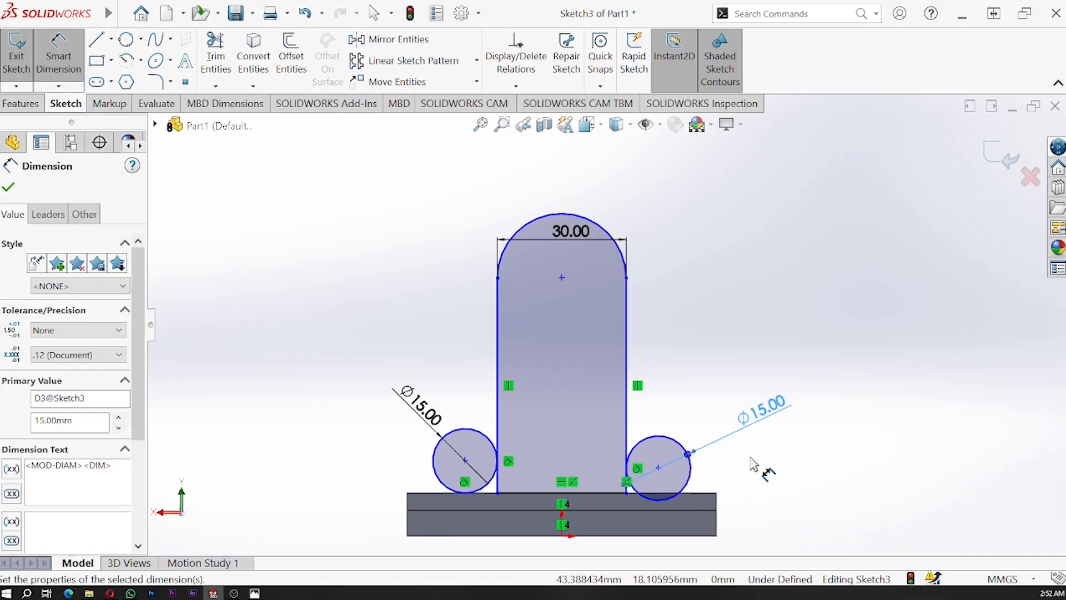
{"action": "key", "text": "Escape"}
Step: Add a Tangent relation between the right circle and the plate's top edge
{"action": "left_click", "coordinate": [697, 490]}
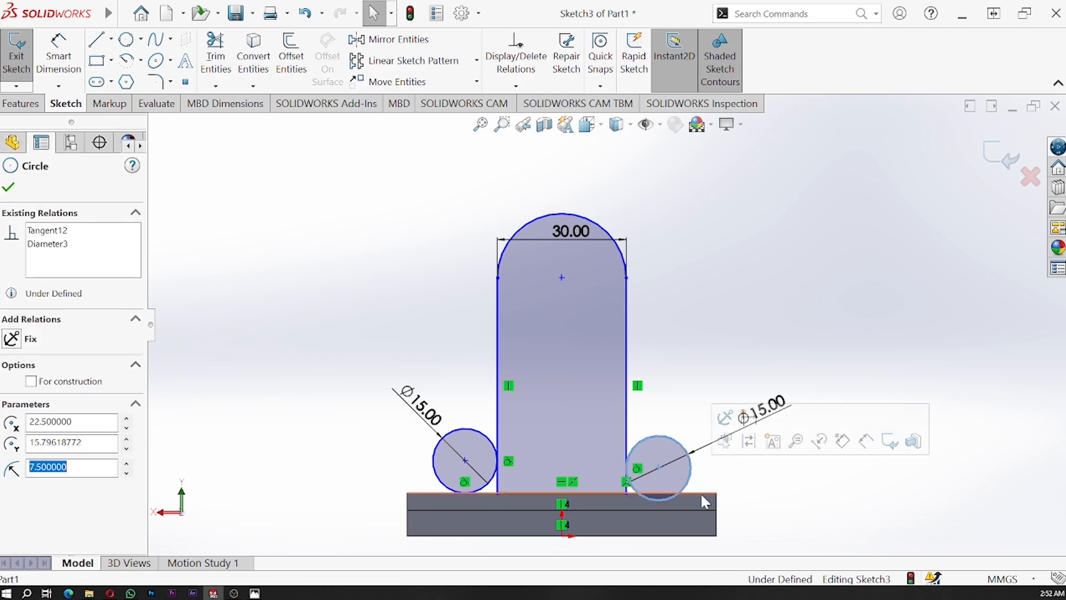
{"action": "left_click", "coordinate": [694, 493], "text": "ctrl"}
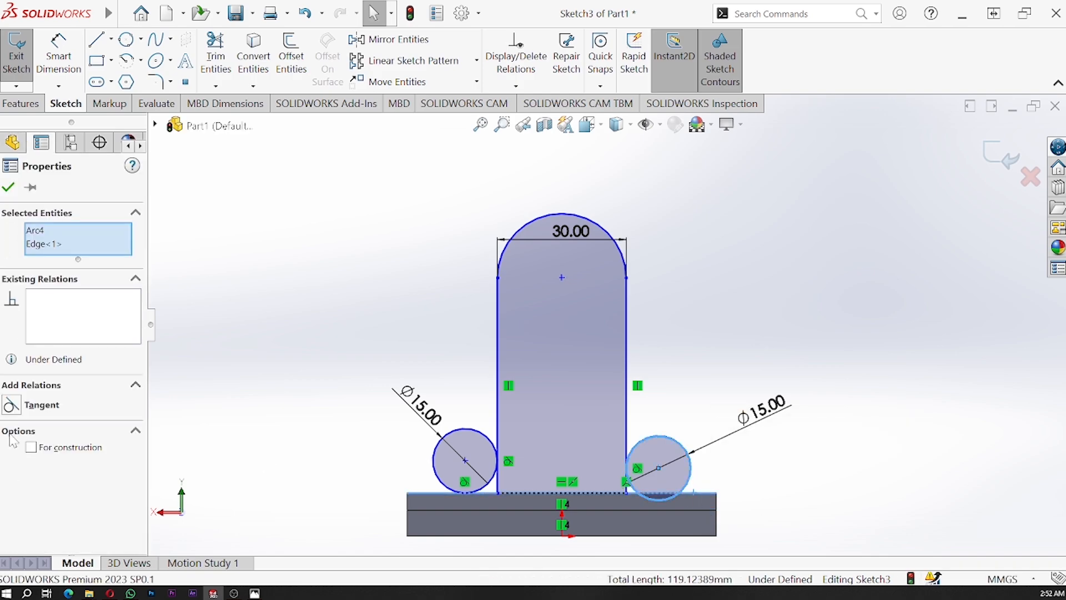
{"action": "left_click", "coordinate": [12, 407]}
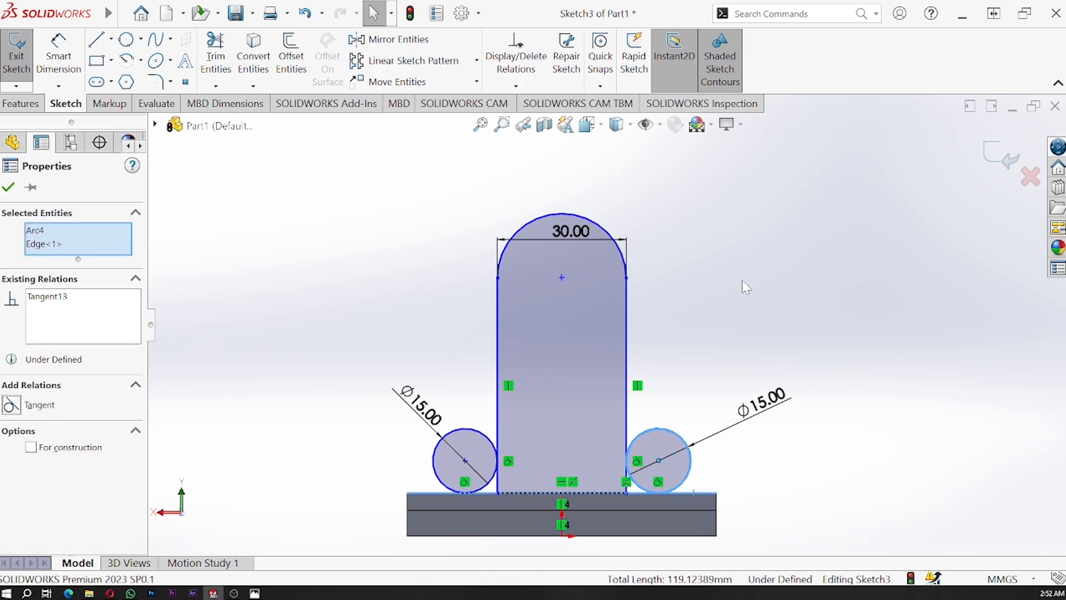
{"action": "left_click", "coordinate": [8, 188]}
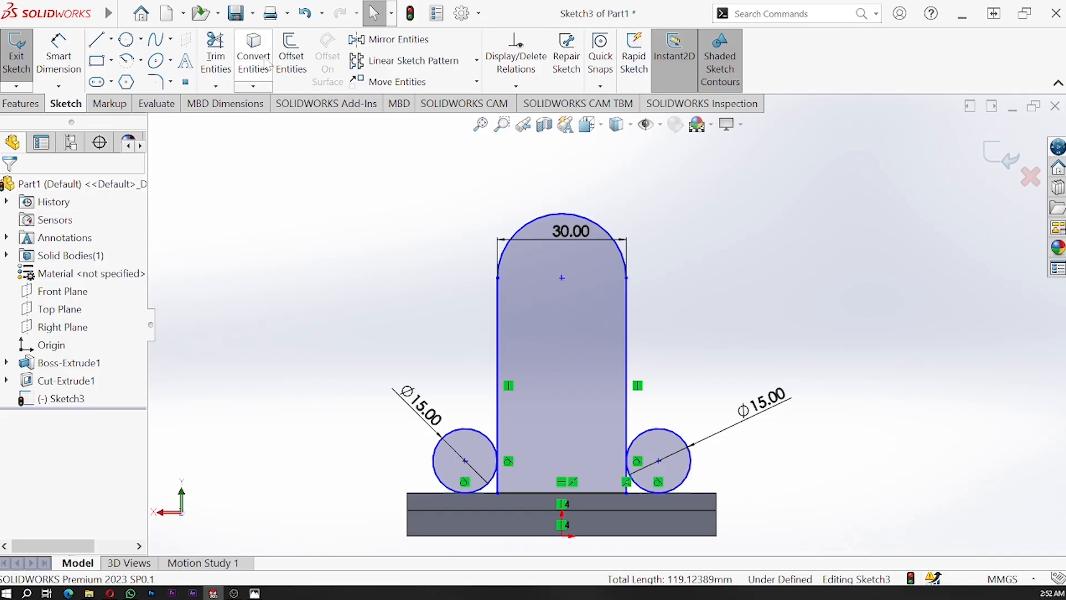
Step: Try to trim the 15 mm circle beside the upright's left side, and undo the trim
{"action": "left_click", "coordinate": [219, 61]}
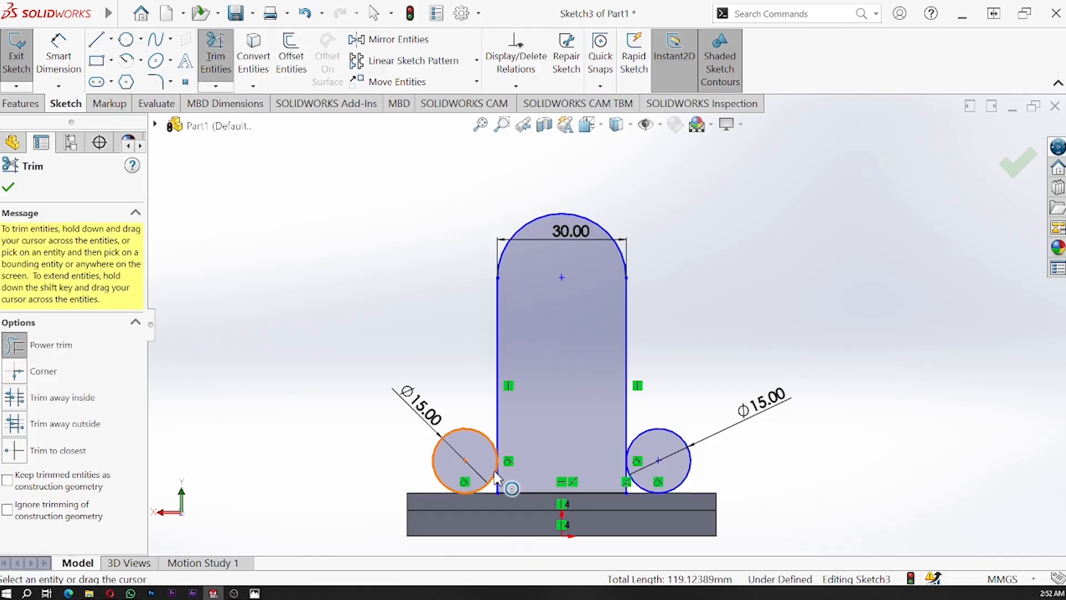
{"action": "left_click_drag", "start_coordinate": [495, 438], "coordinate": [449, 434]}
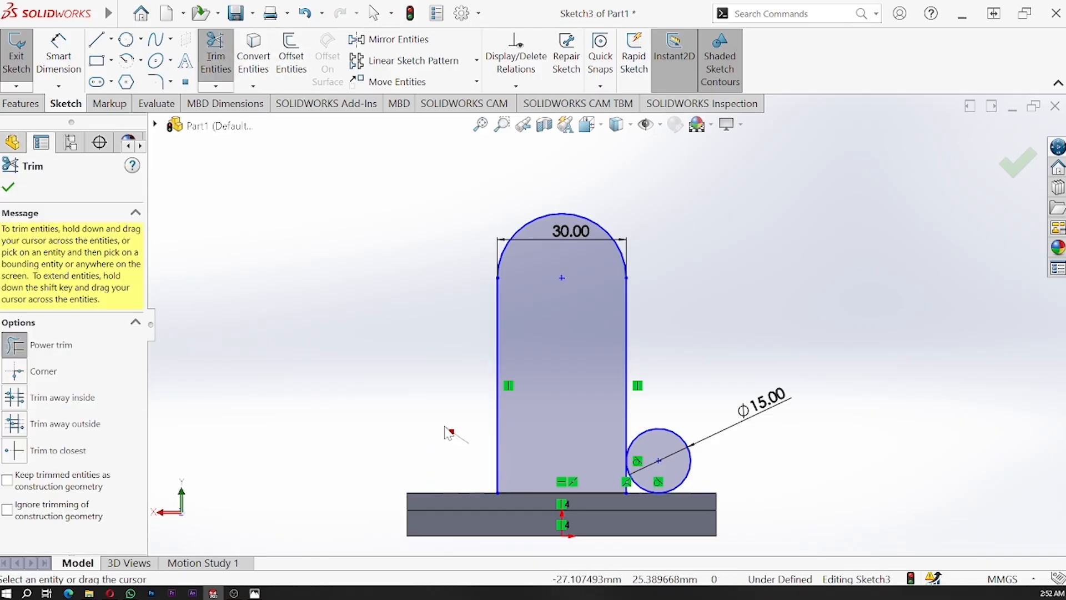
{"action": "key", "text": "Escape"}
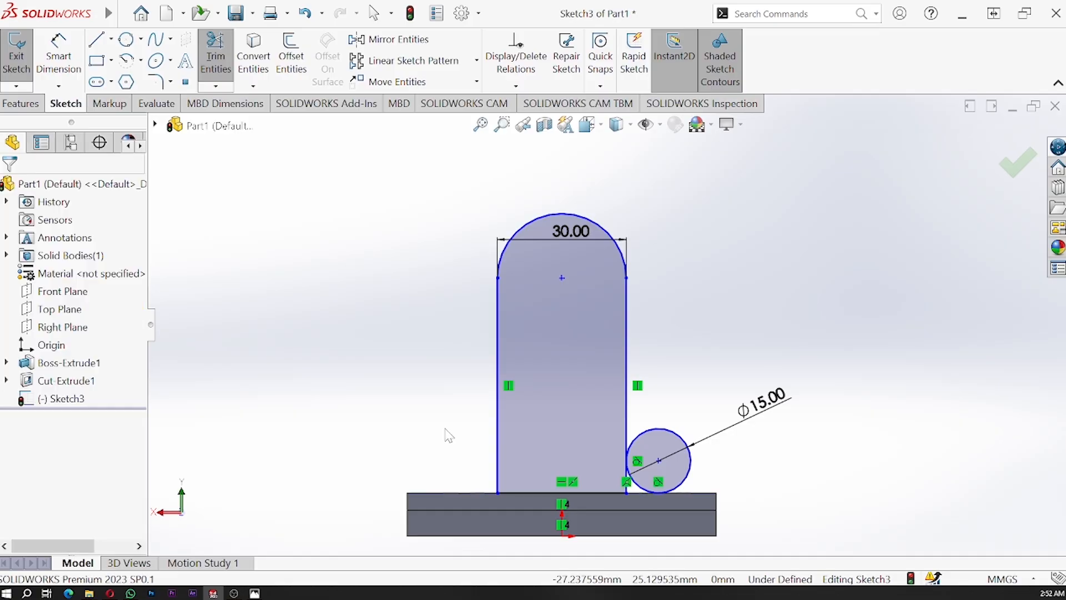
{"action": "key", "text": "ctrl+z"}
{"action": "left_click_drag", "start_coordinate": [508, 481], "coordinate": [508, 480]}
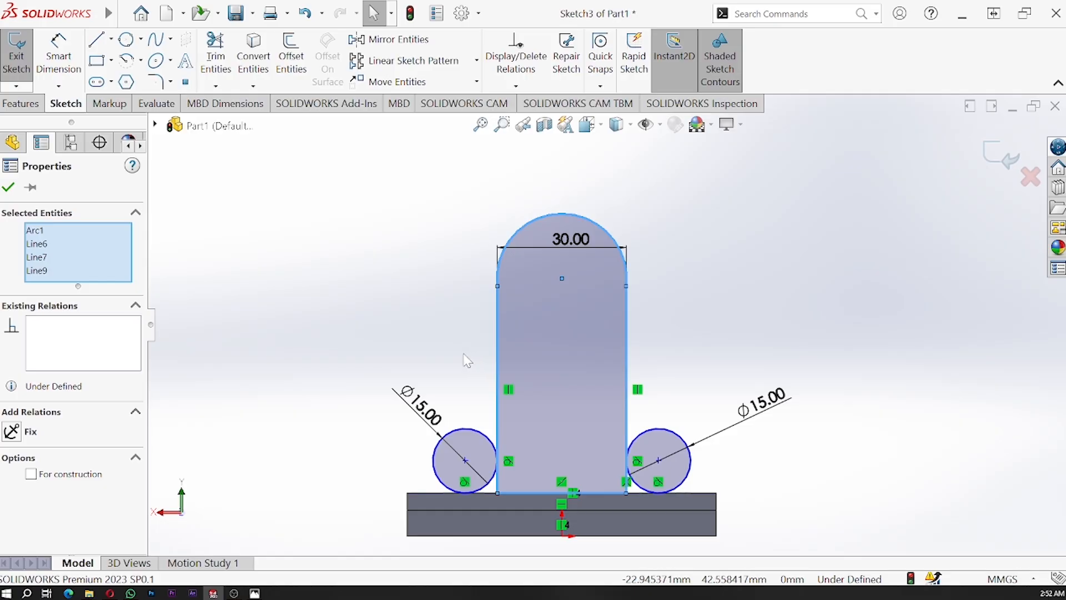
Step: Undo the last change to the upright, and trim both of its side lines below the circles' tangent points
{"action": "key", "text": "ctrl+z"}
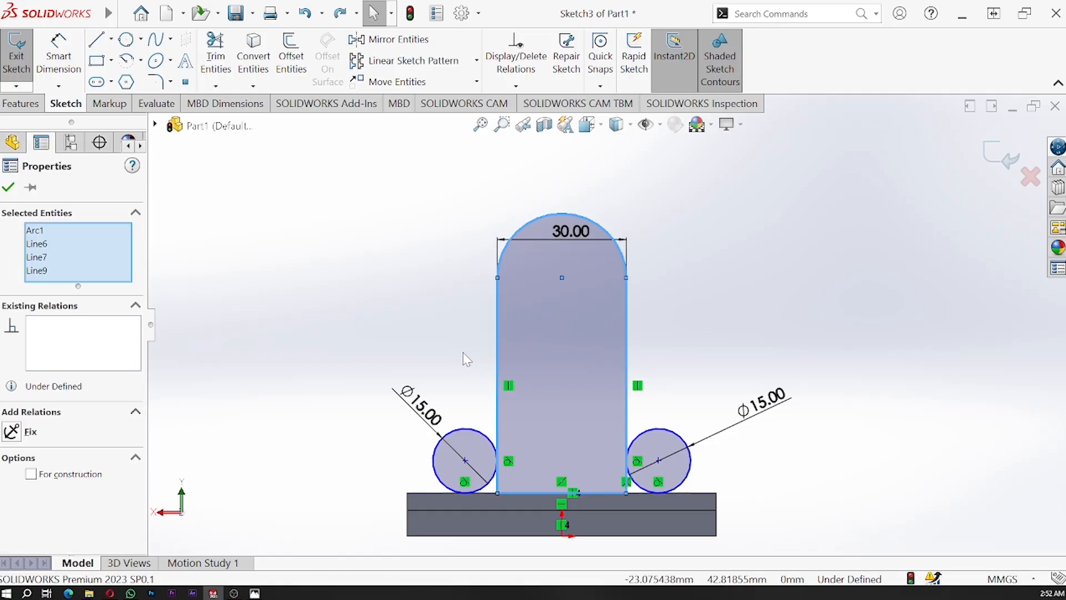
{"action": "left_click", "coordinate": [215, 52]}
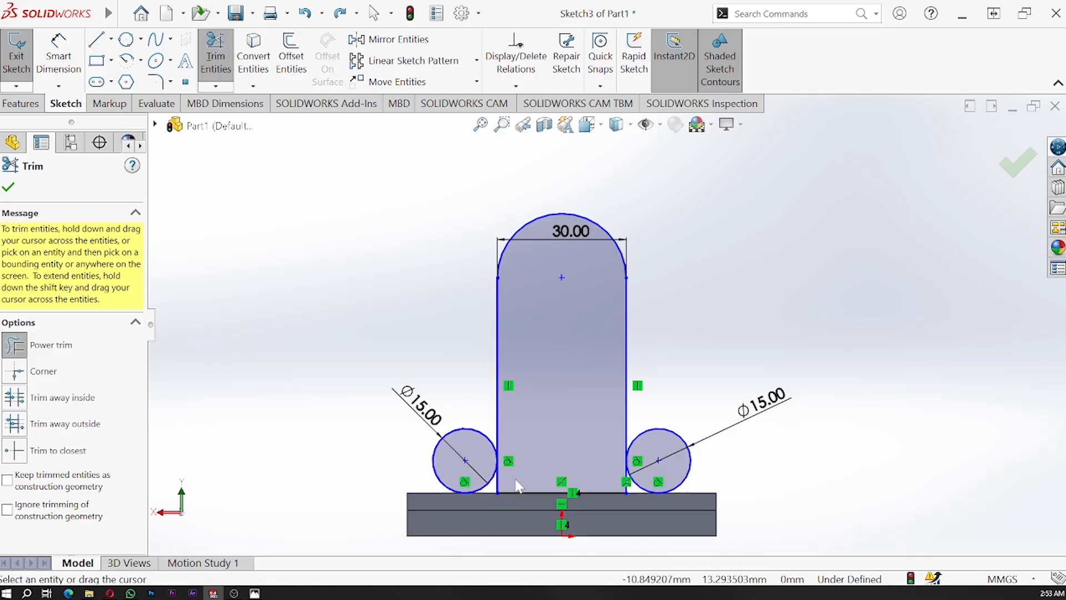
{"action": "left_click_drag", "start_coordinate": [507, 484], "coordinate": [499, 489]}
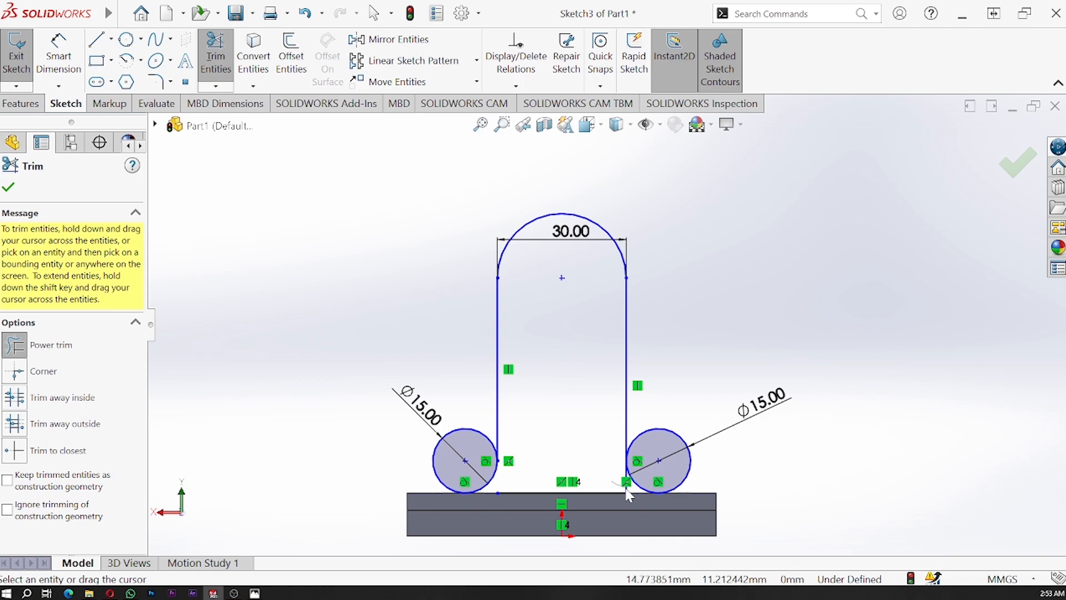
{"action": "left_click_drag", "start_coordinate": [632, 496], "coordinate": [633, 498]}
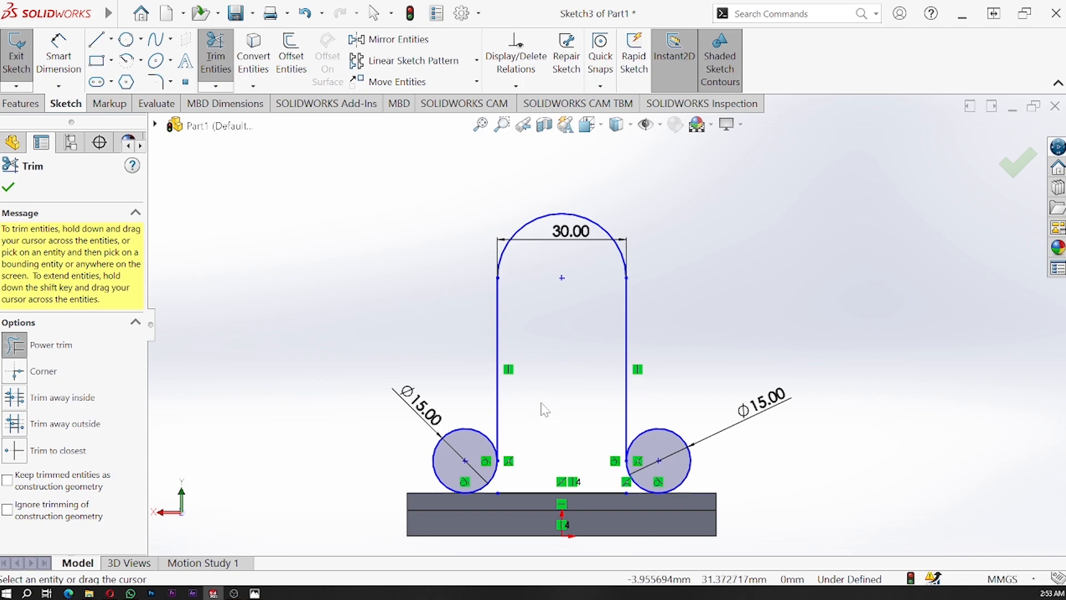
Step: Try Power trim on the 15 mm circle at the upright's left, and undo it
{"action": "mouse_move", "coordinate": [444, 460]}
{"action": "left_mouse_down"}
{"action": "mouse_move", "coordinate": [434, 465]}
{"action": "mouse_move", "coordinate": [468, 467]}
{"action": "left_mouse_up"}
{"action": "key", "text": "Escape"}
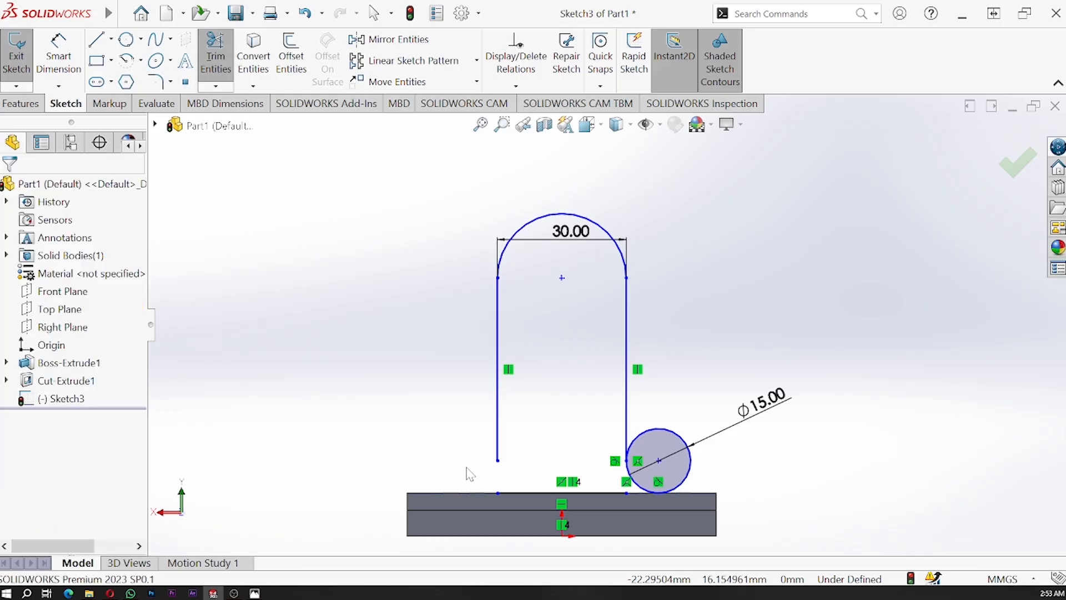
{"action": "key", "text": "ctrl+z"}
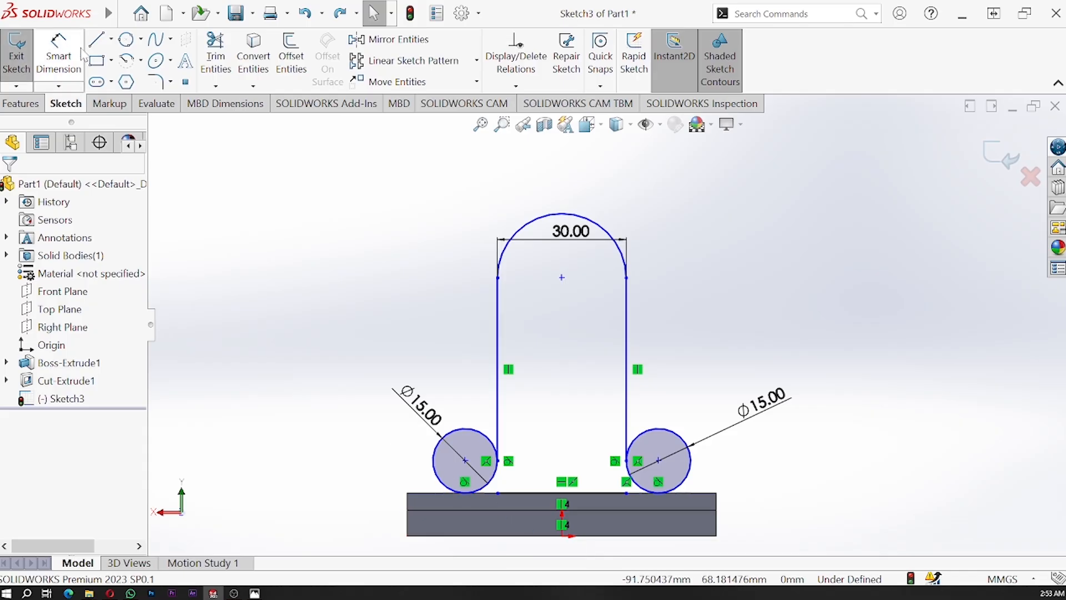
Step: Sketch a horizontal line from the upright's right side to the right circle's center, and a vertical line down to the plate's top edge
{"action": "left_click", "coordinate": [97, 39]}
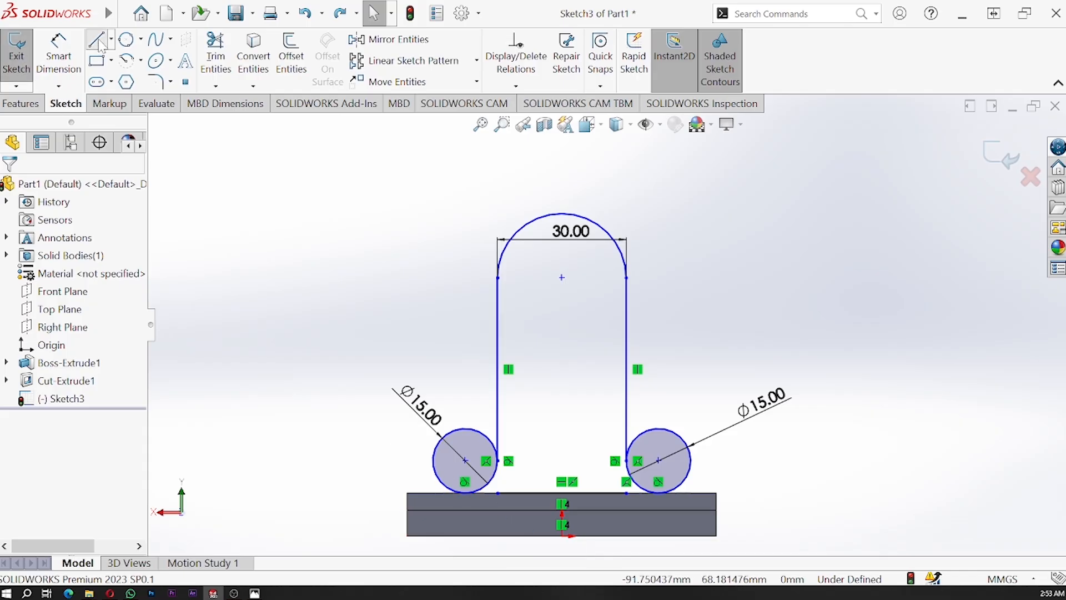
{"action": "left_click", "coordinate": [626, 460]}
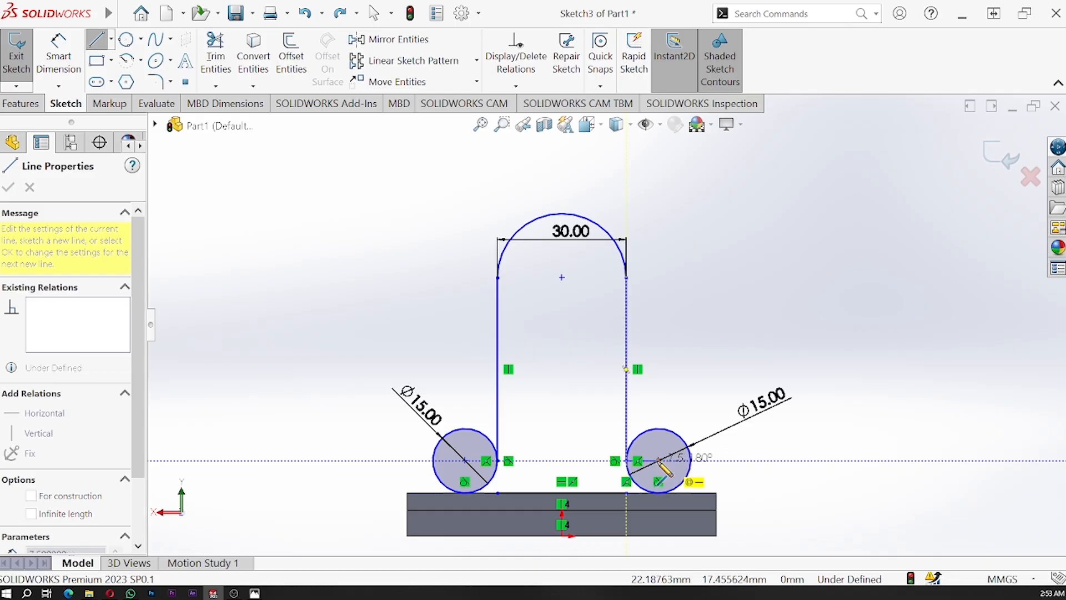
{"action": "left_click", "coordinate": [658, 460]}
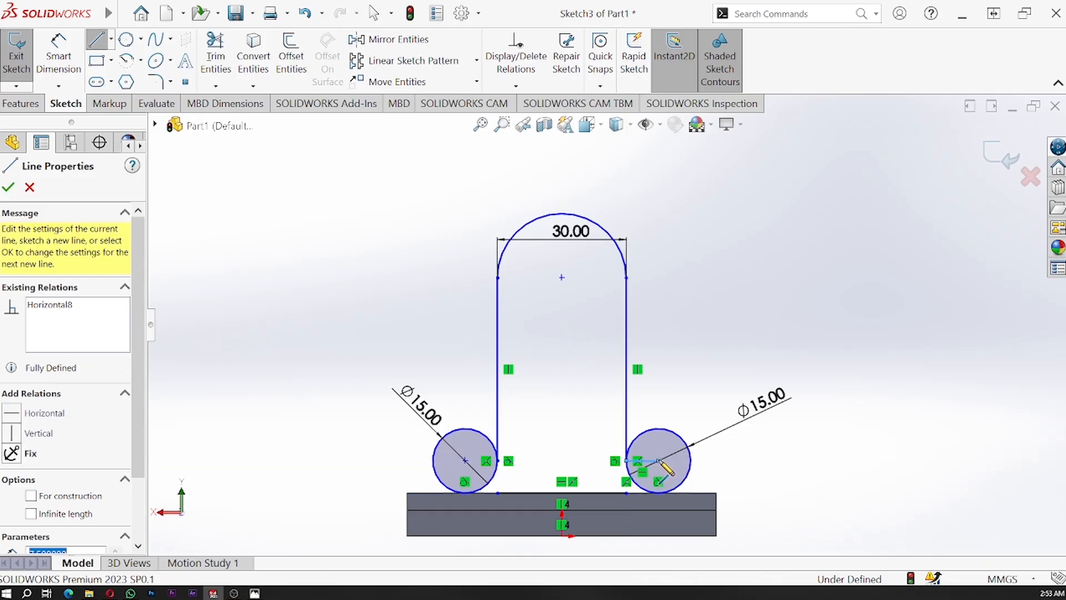
{"action": "left_click", "coordinate": [658, 492]}
{"action": "key", "text": "Escape"}
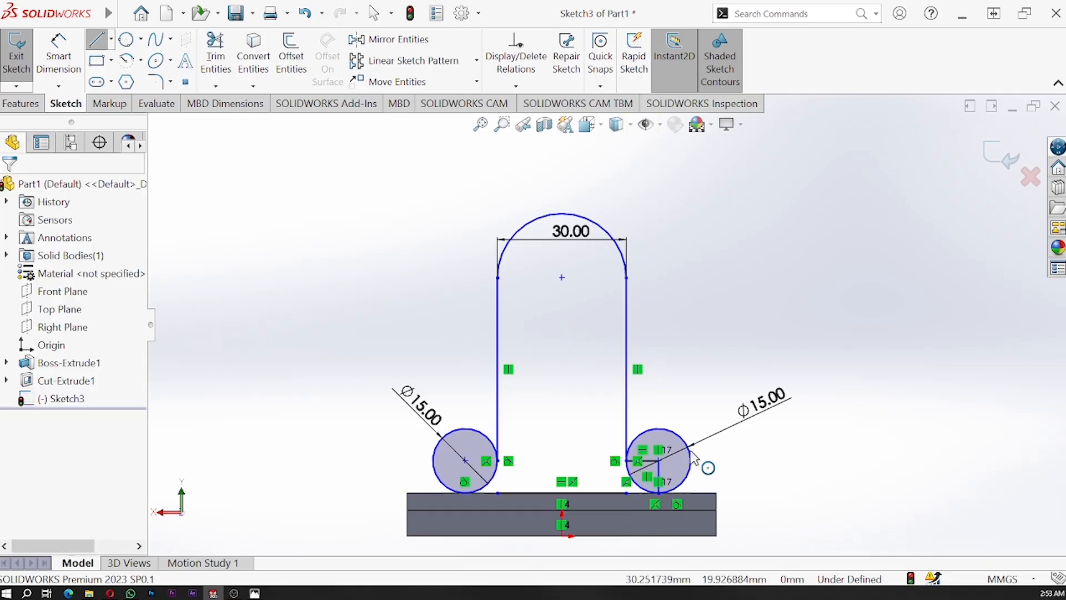
Step: Sketch a horizontal line joining the left circle's center to the upright's left side, and a vertical line from the center to the plate
{"action": "left_click", "coordinate": [97, 39]}
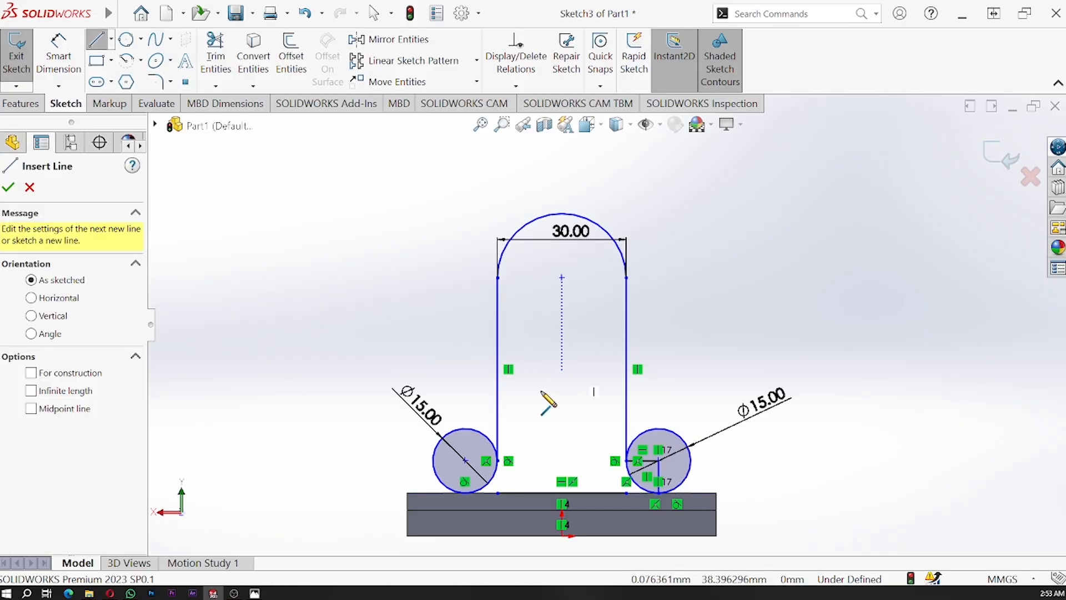
{"action": "left_click", "coordinate": [465, 461]}
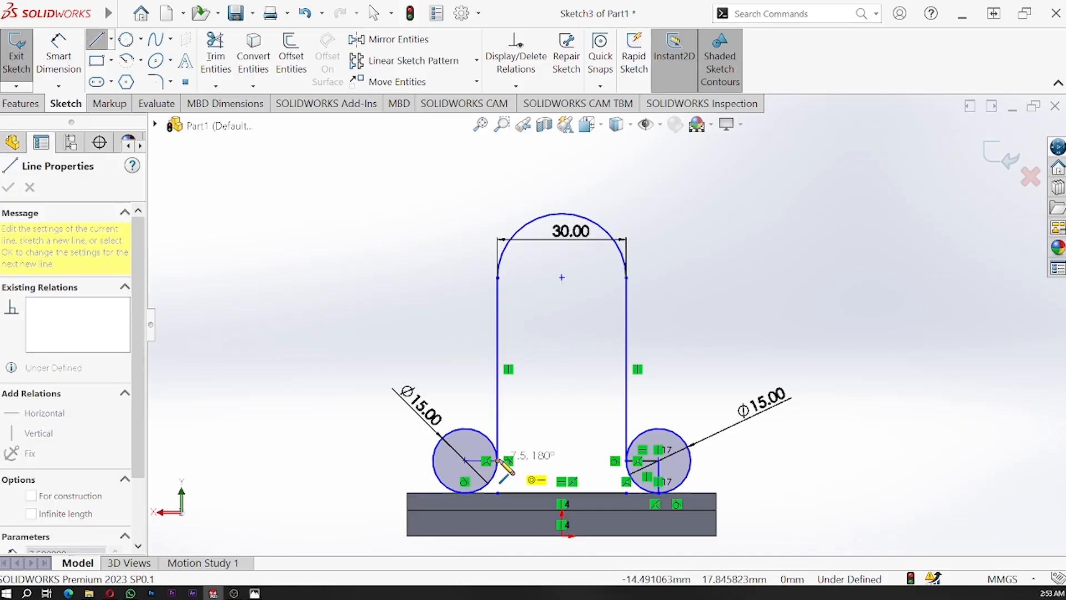
{"action": "left_click", "coordinate": [493, 461]}
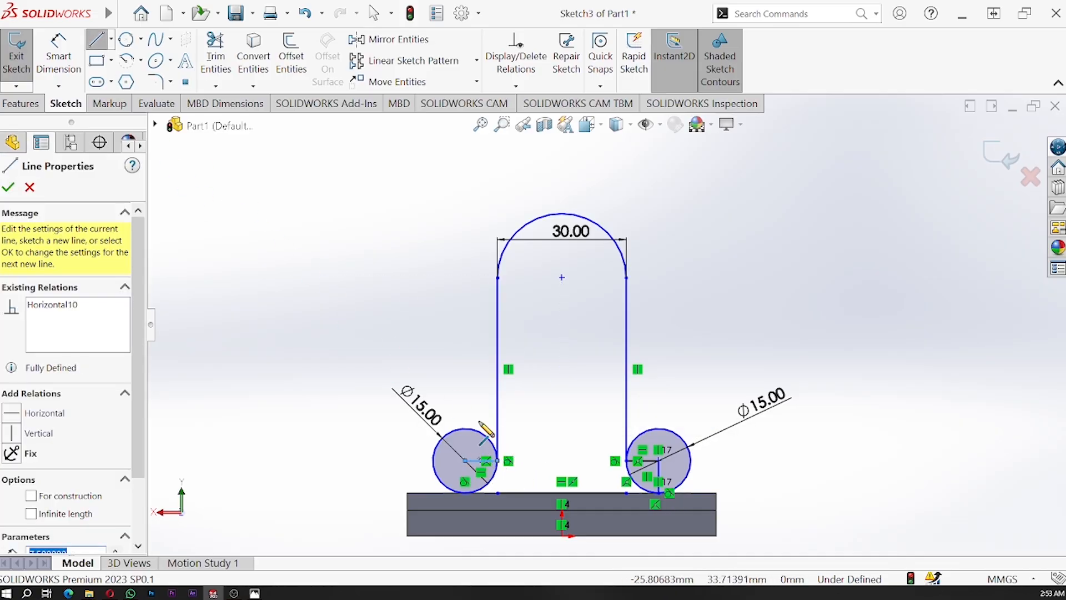
{"action": "left_click", "coordinate": [465, 461]}
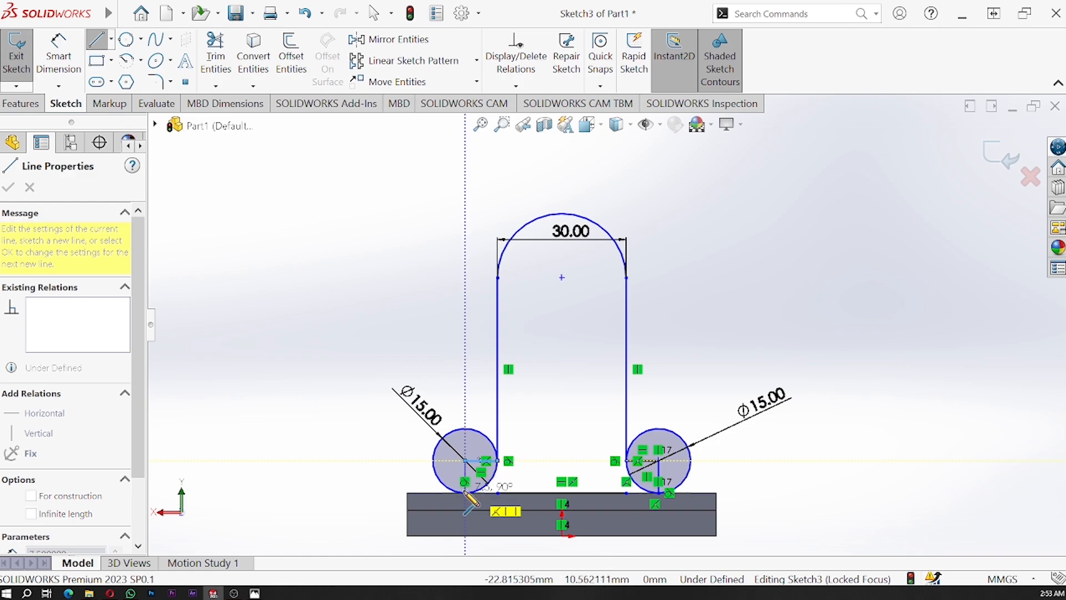
{"action": "left_click", "coordinate": [465, 493]}
{"action": "key", "text": "Escape"}
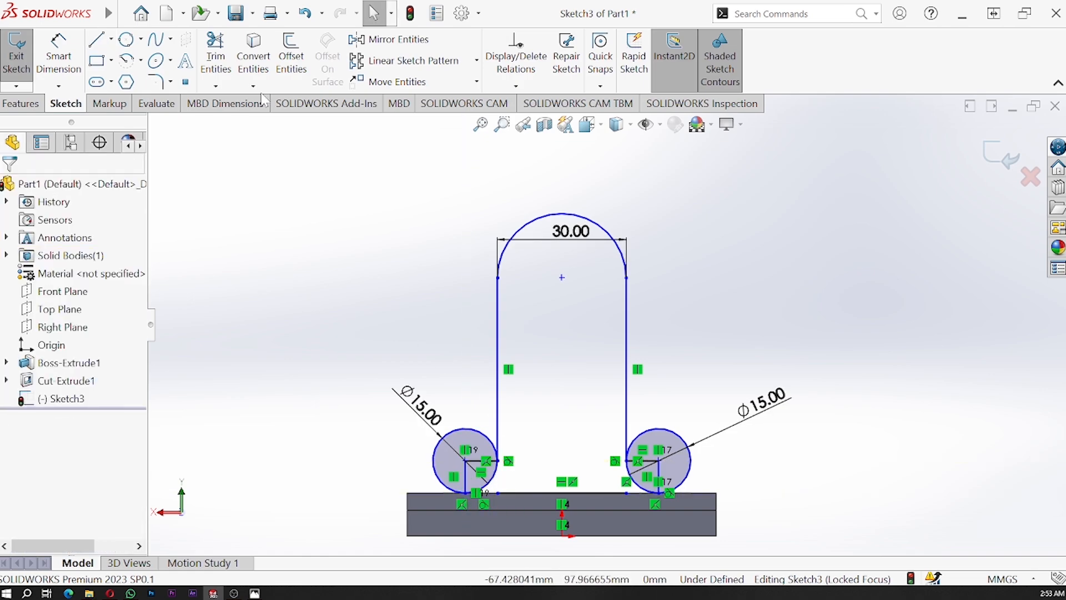
Step: Trim both 15 mm circles to the inner lower quarter arcs between the upright's sides and the plate
{"action": "left_click", "coordinate": [216, 56]}
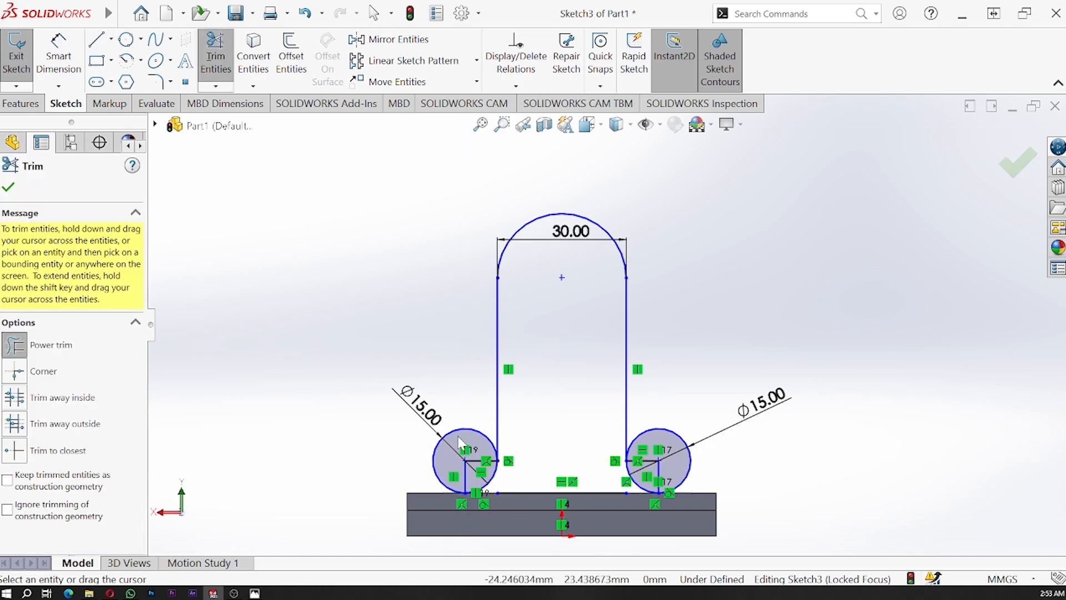
{"action": "left_click_drag", "start_coordinate": [457, 441], "coordinate": [449, 420]}
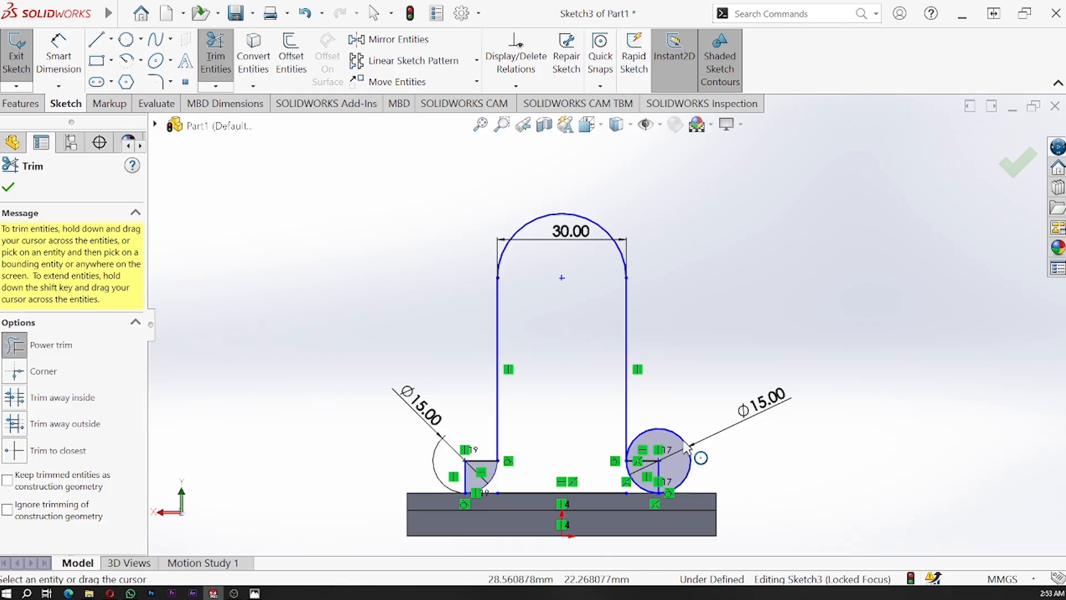
{"action": "left_click_drag", "start_coordinate": [697, 458], "coordinate": [661, 419]}
{"action": "key", "text": "Escape"}
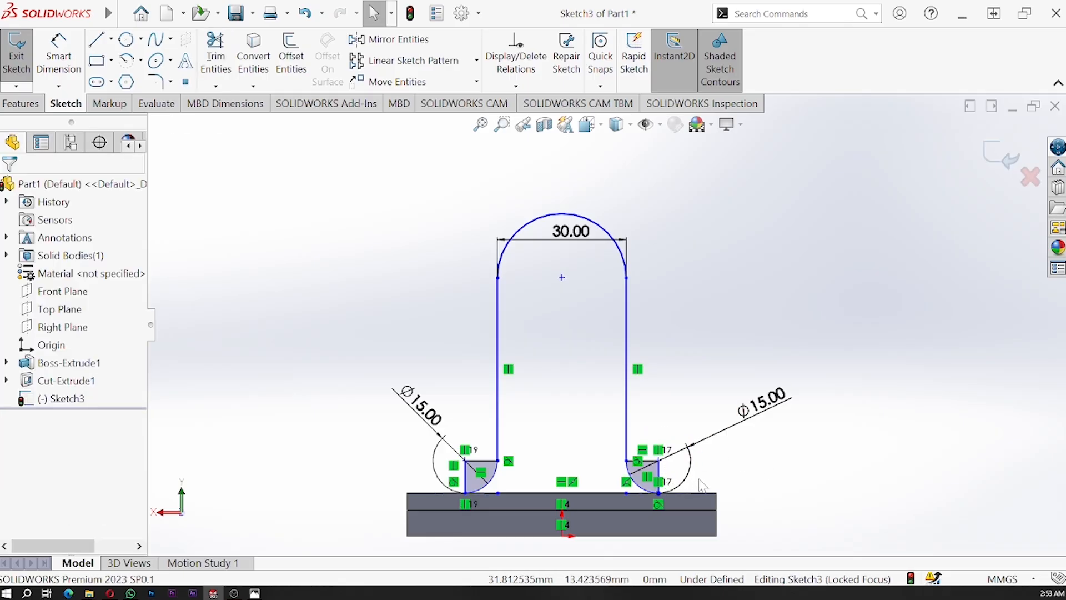
{"action": "left_click", "coordinate": [217, 51]}
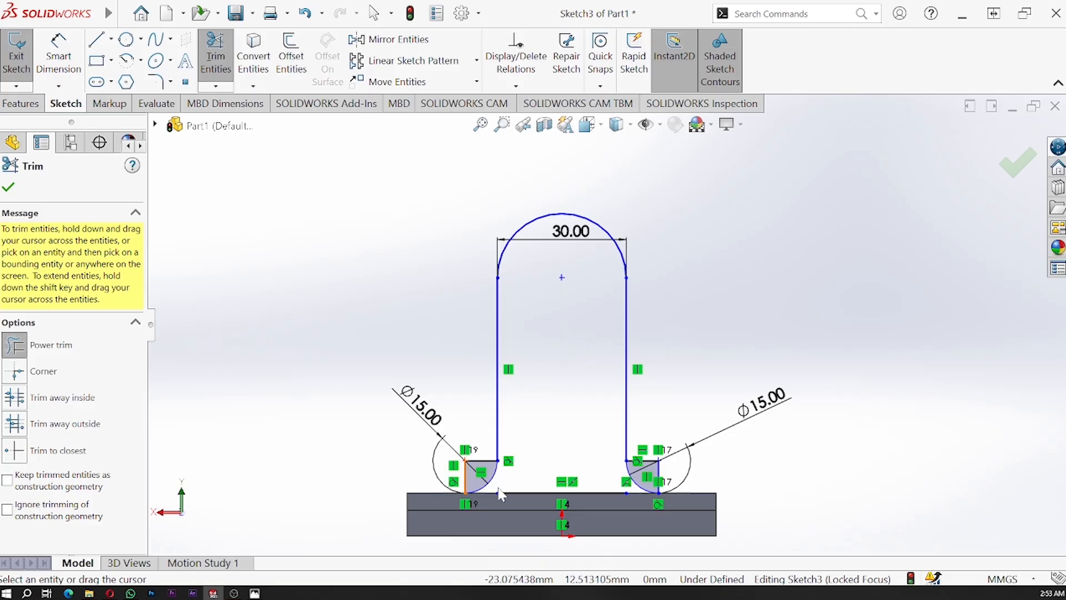
{"action": "key", "text": "Escape"}
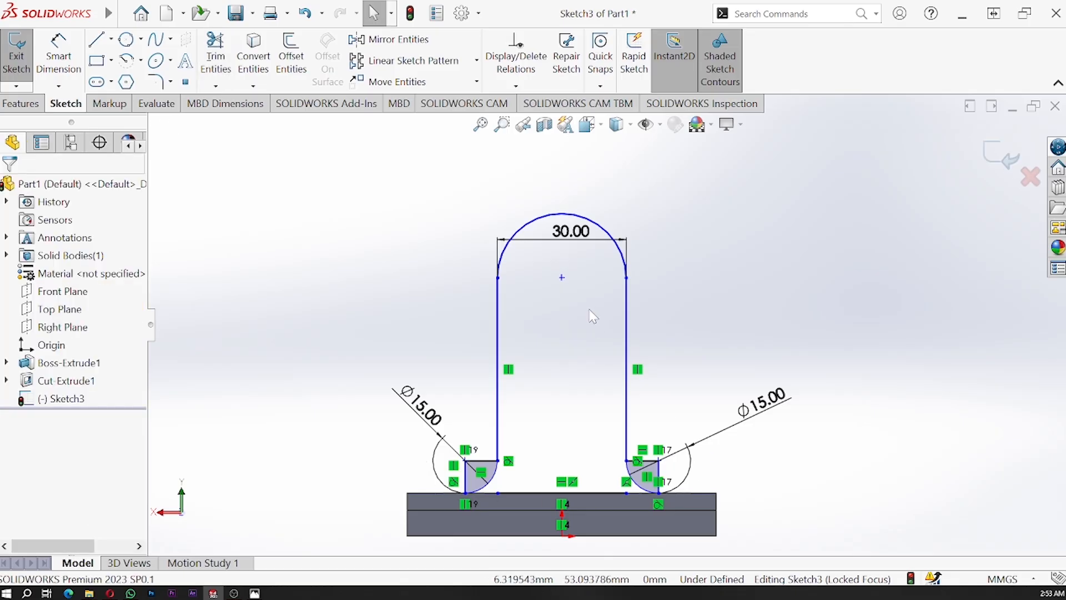
Step: Delete the horizontal and vertical helper lines at both quarter arcs' centers
{"action": "left_click", "coordinate": [643, 461]}
{"action": "key", "text": "Delete"}
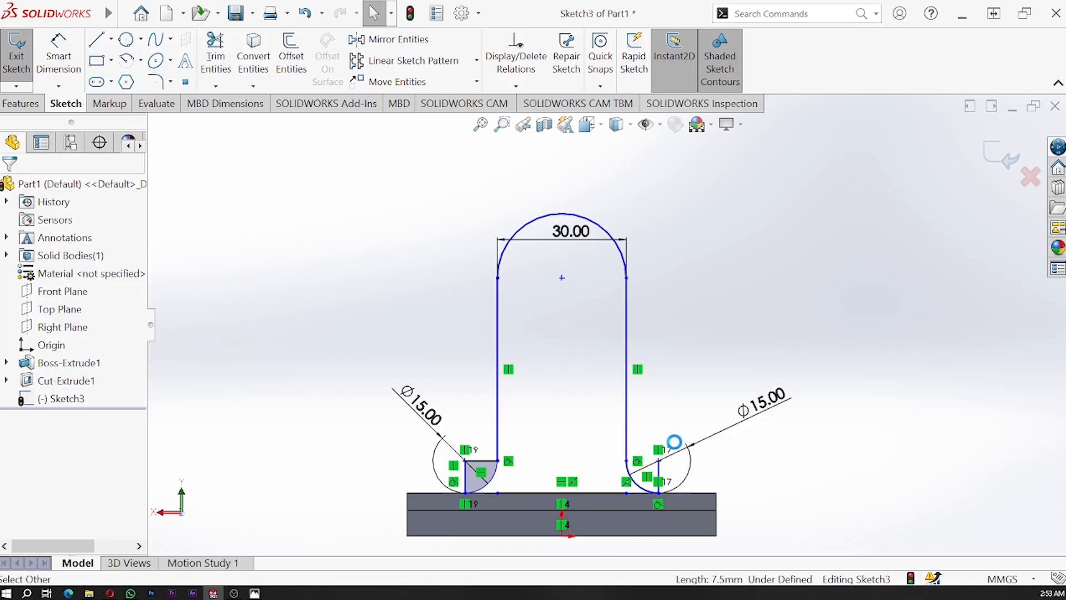
{"action": "left_click", "coordinate": [659, 474]}
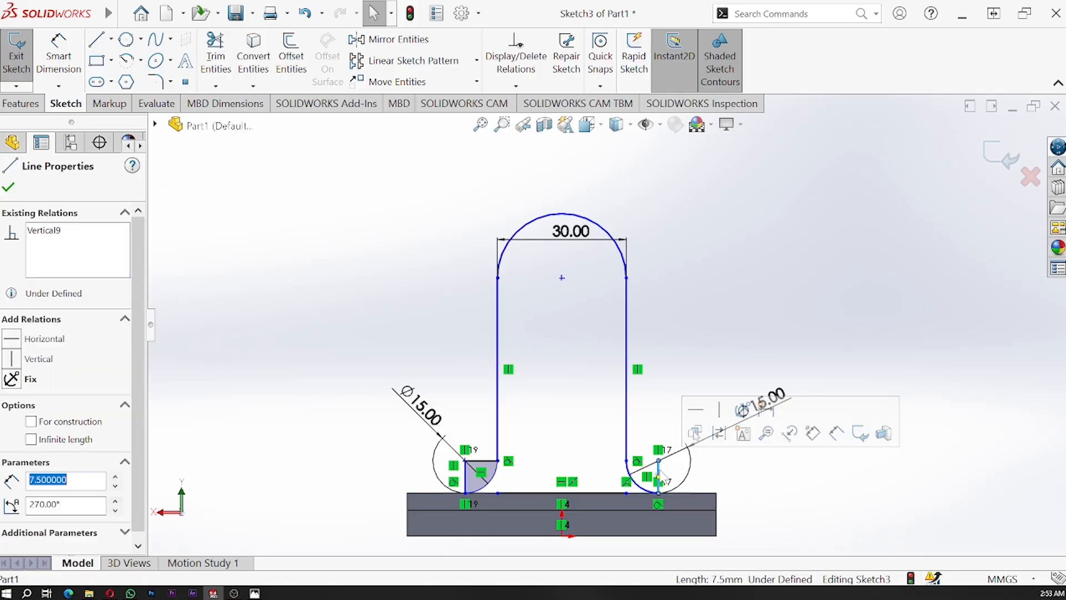
{"action": "key", "text": "Delete"}
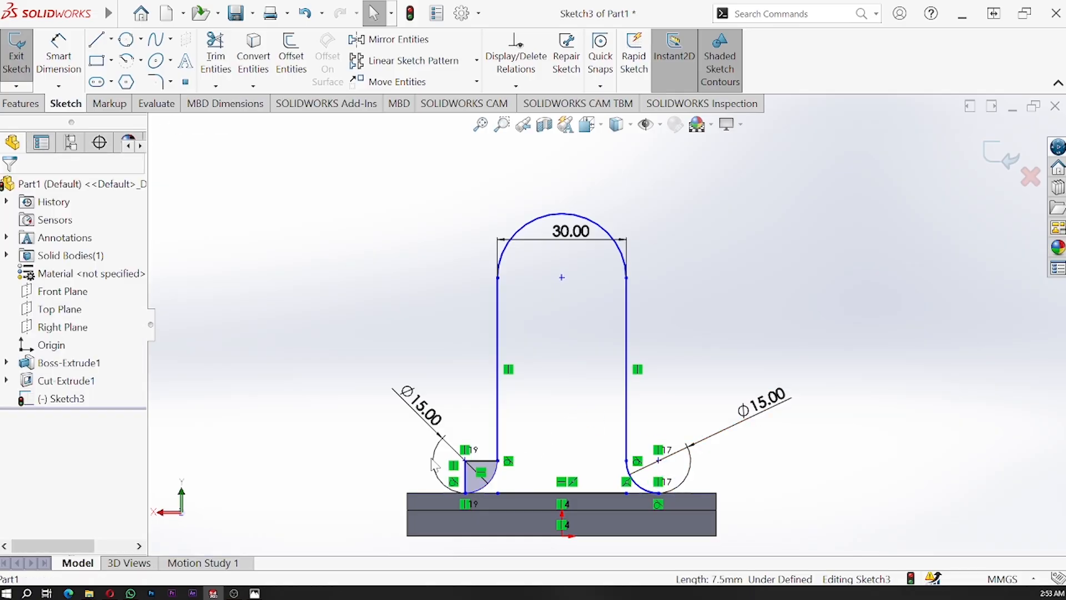
{"action": "left_click", "coordinate": [467, 478]}
{"action": "key", "text": "Delete"}
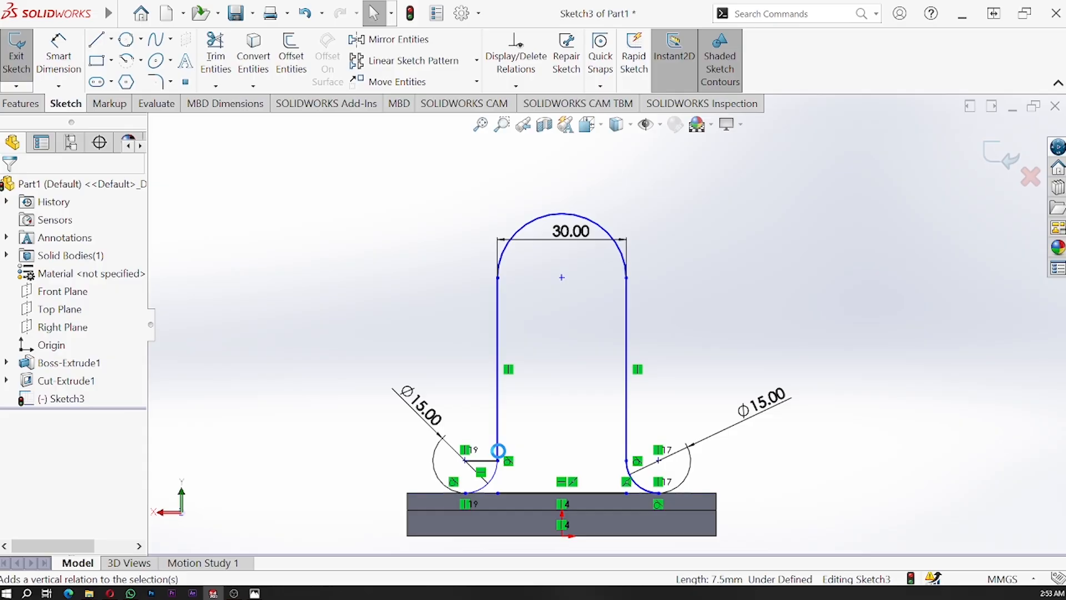
{"action": "left_click", "coordinate": [486, 461]}
{"action": "key", "text": "Delete"}
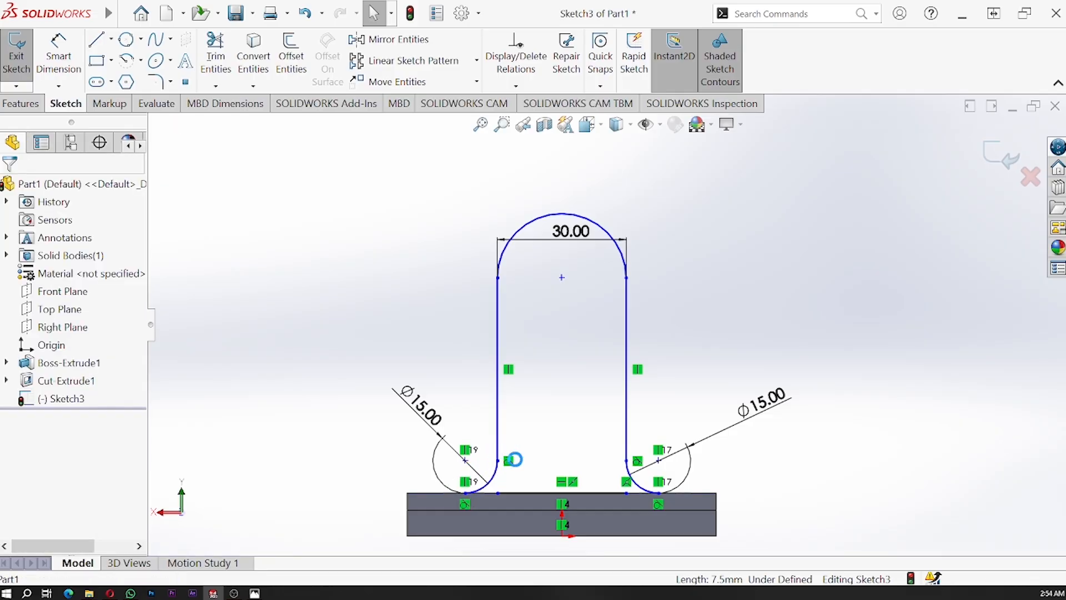
Step: Replace the upright's base line with a horizontal line joining the lower ends of the two quarter arcs
{"action": "left_click", "coordinate": [522, 493]}
{"action": "key", "text": "Delete"}
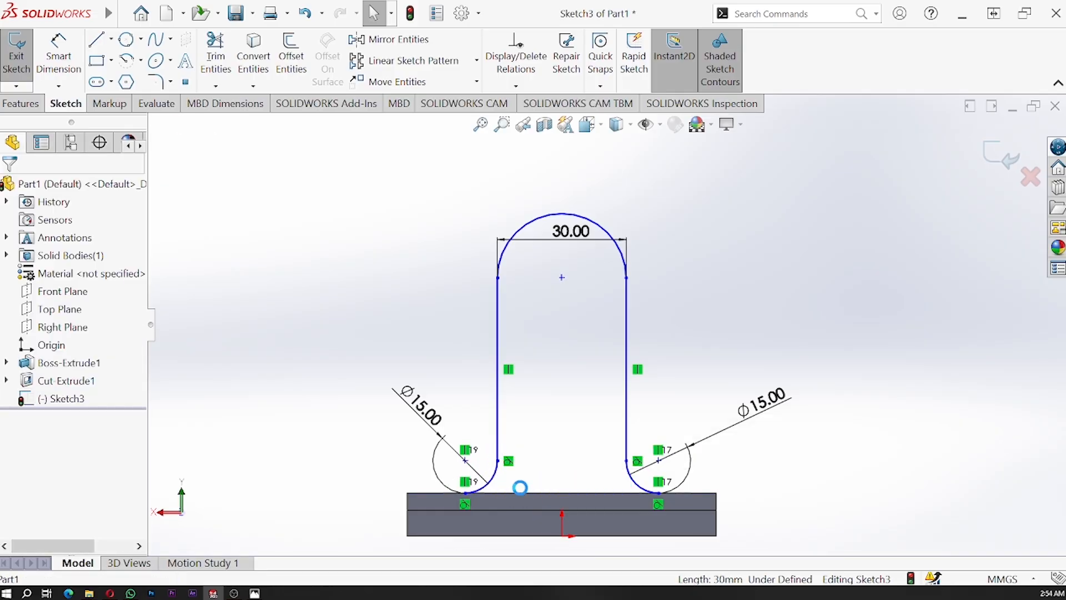
{"action": "left_click", "coordinate": [97, 40]}
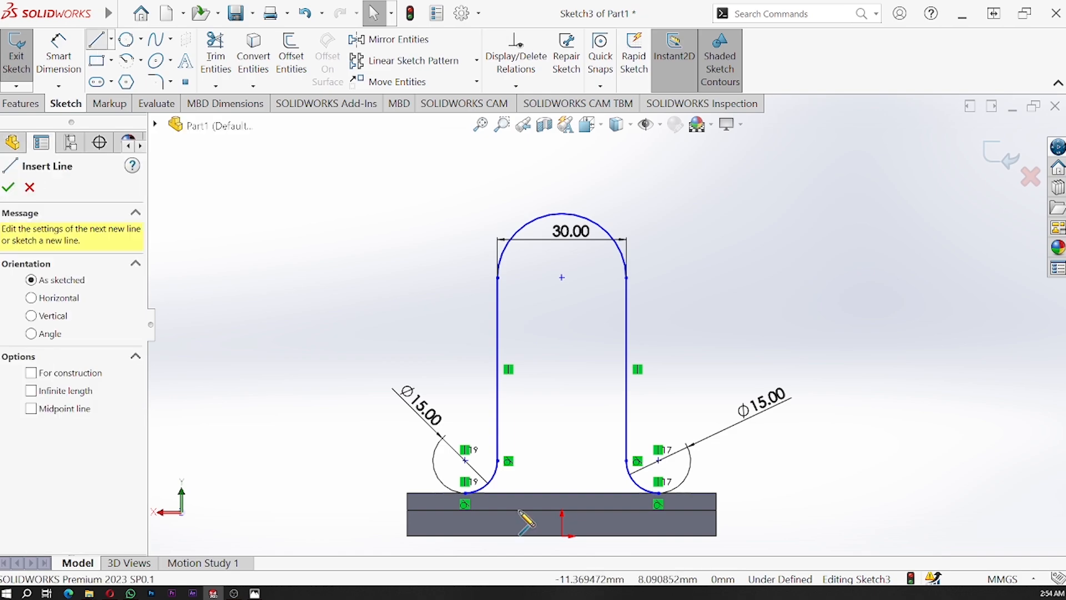
{"action": "left_click", "coordinate": [465, 493]}
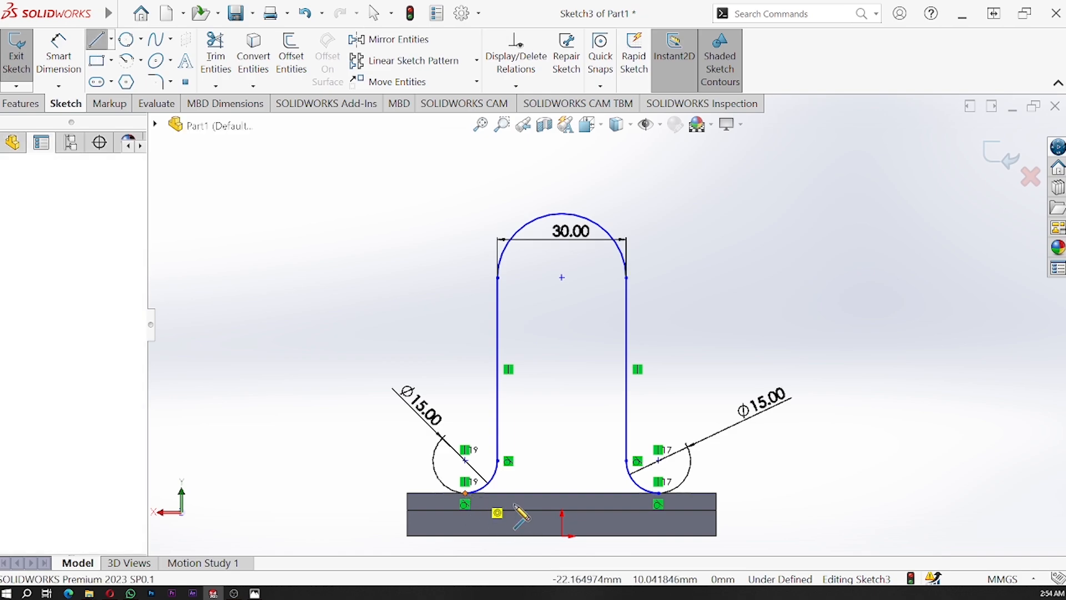
{"action": "left_click", "coordinate": [658, 493]}
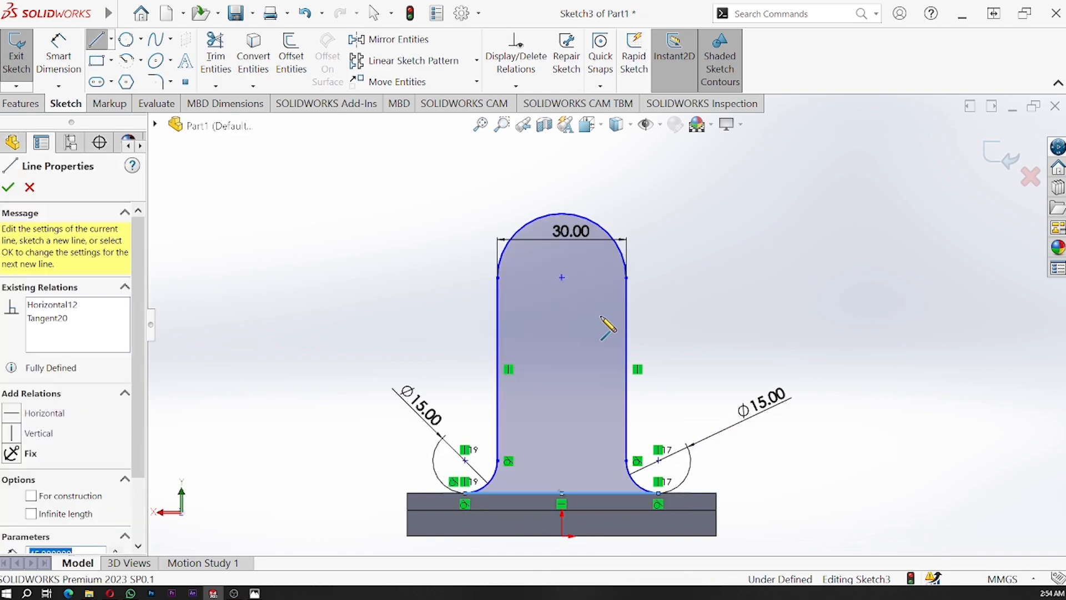
{"action": "key", "text": "Escape"}
{"action": "key", "text": "Escape"}
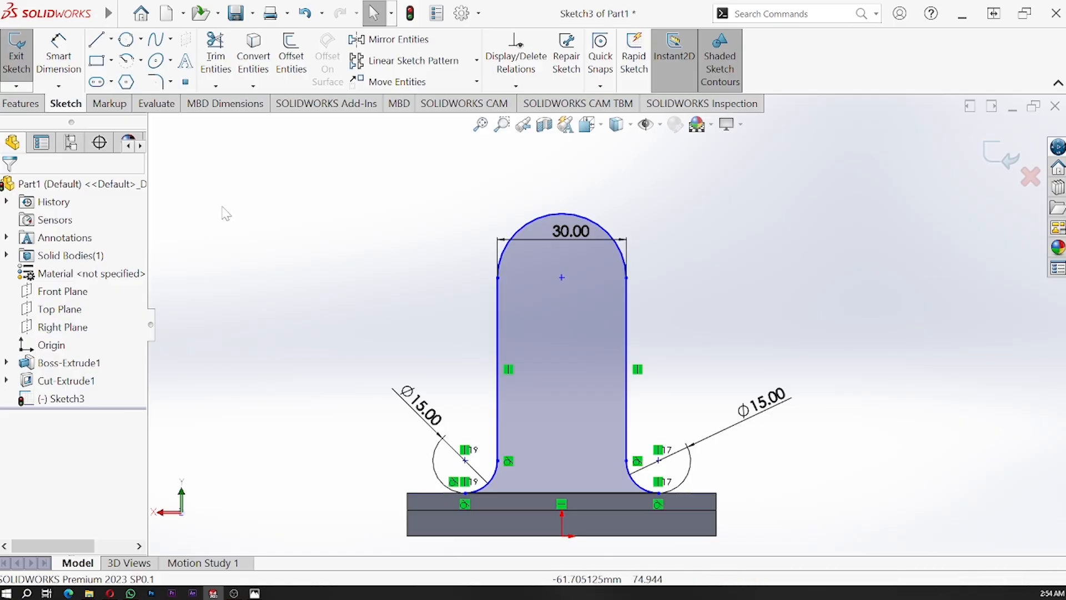
Step: Sketch a center-point circle inside the upright, concentric with its rounded top
{"action": "left_click", "coordinate": [124, 14]}
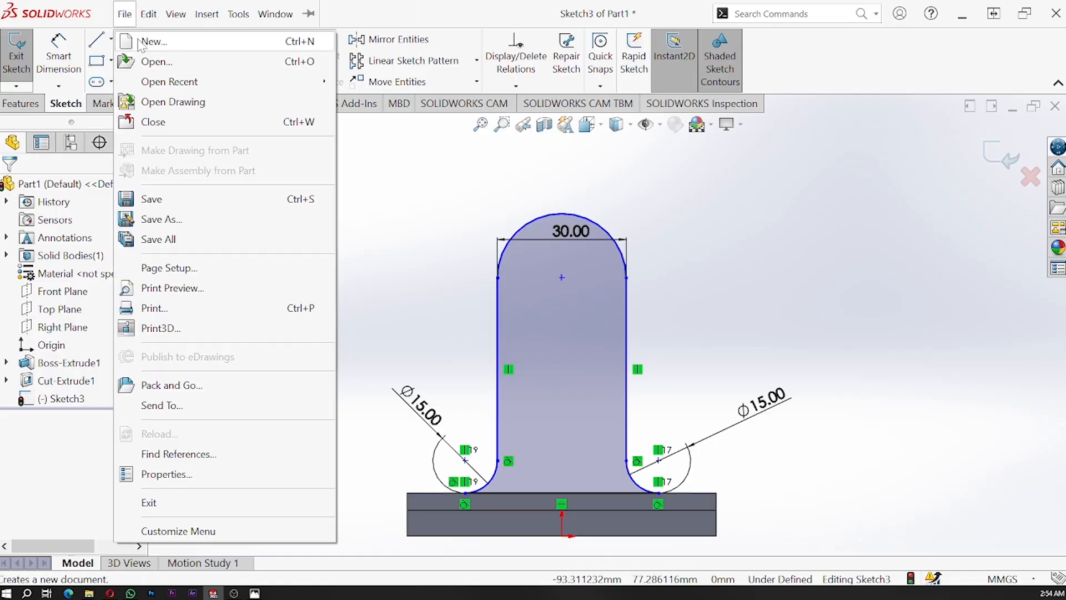
{"action": "left_click", "coordinate": [123, 14]}
{"action": "left_click", "coordinate": [141, 39]}
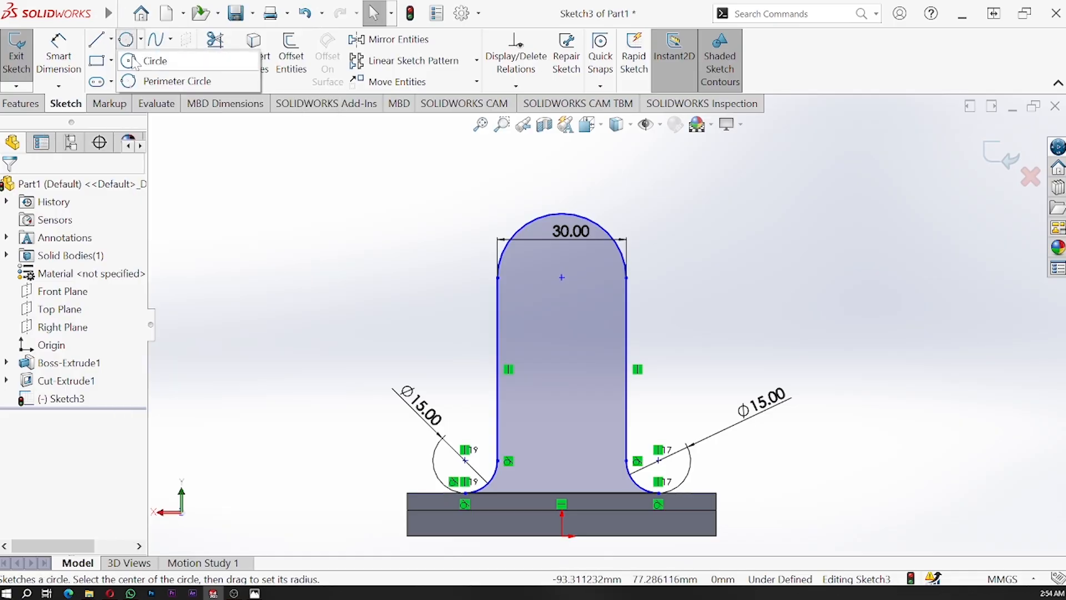
{"action": "left_click", "coordinate": [152, 57]}
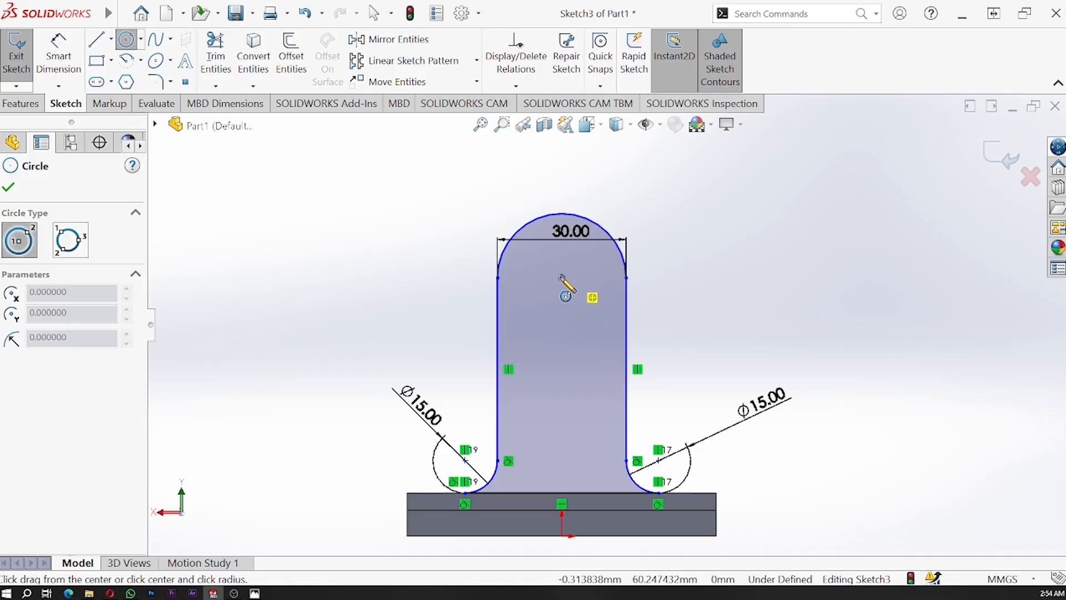
{"action": "left_click", "coordinate": [562, 277]}
{"action": "left_click", "coordinate": [570, 302]}
{"action": "key", "text": "Escape"}
{"action": "left_click", "coordinate": [374, 12]}
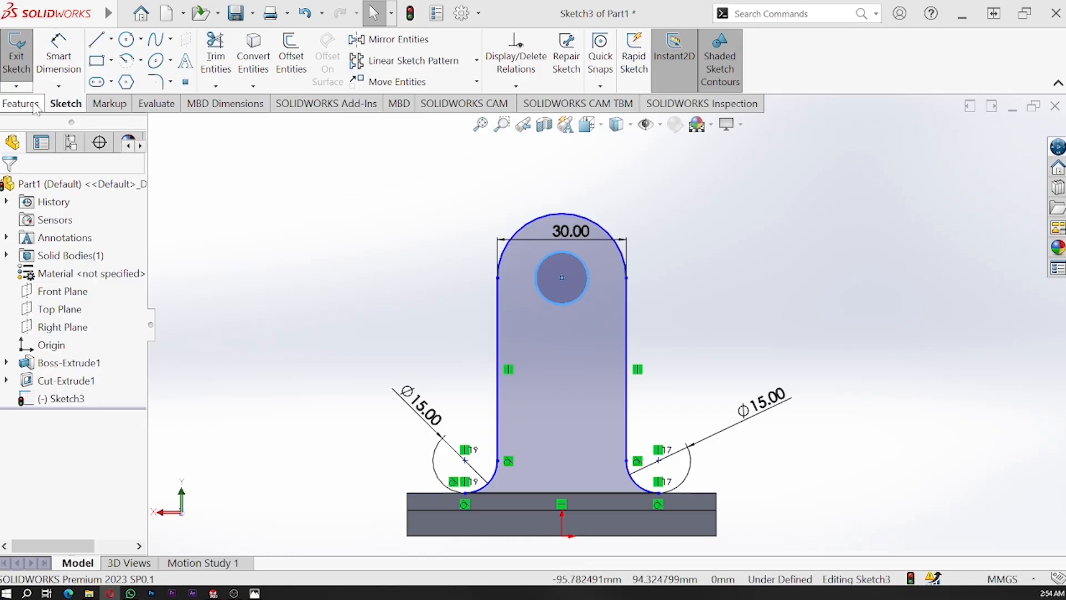
{"action": "left_click", "coordinate": [34, 105]}
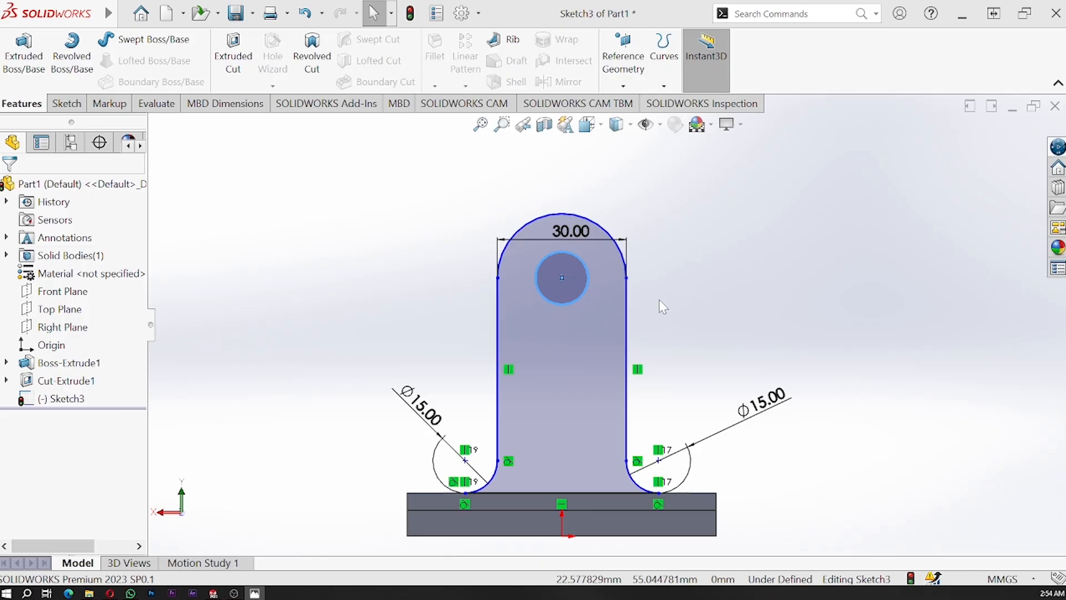
Step: Delete the circle sketched inside the upright's profile
{"action": "left_click", "coordinate": [576, 256]}
{"action": "key", "text": "Escape"}
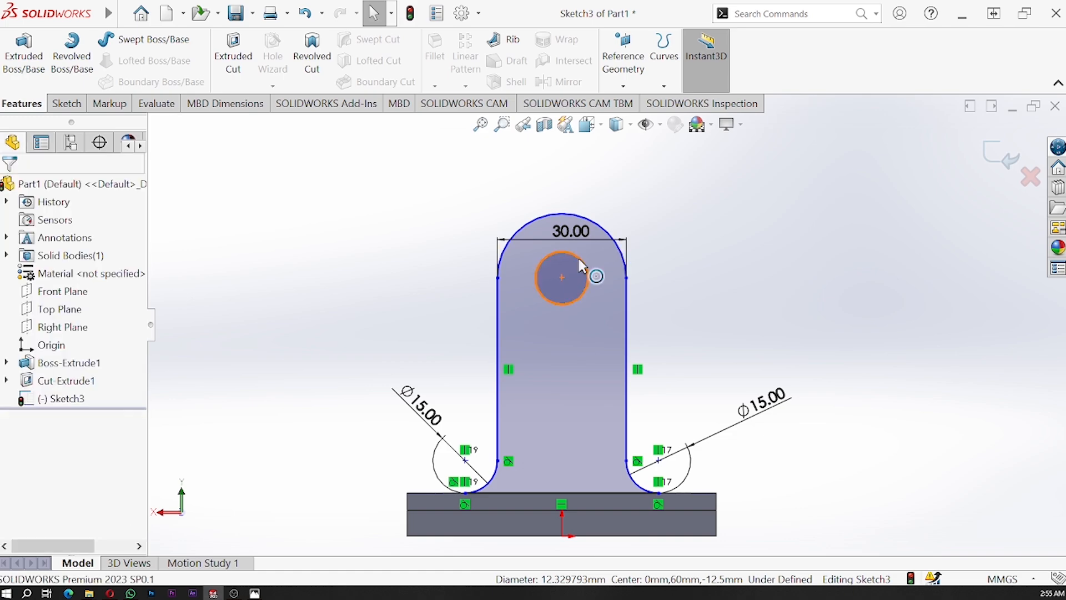
{"action": "left_click", "coordinate": [579, 258]}
{"action": "key", "text": "Delete"}
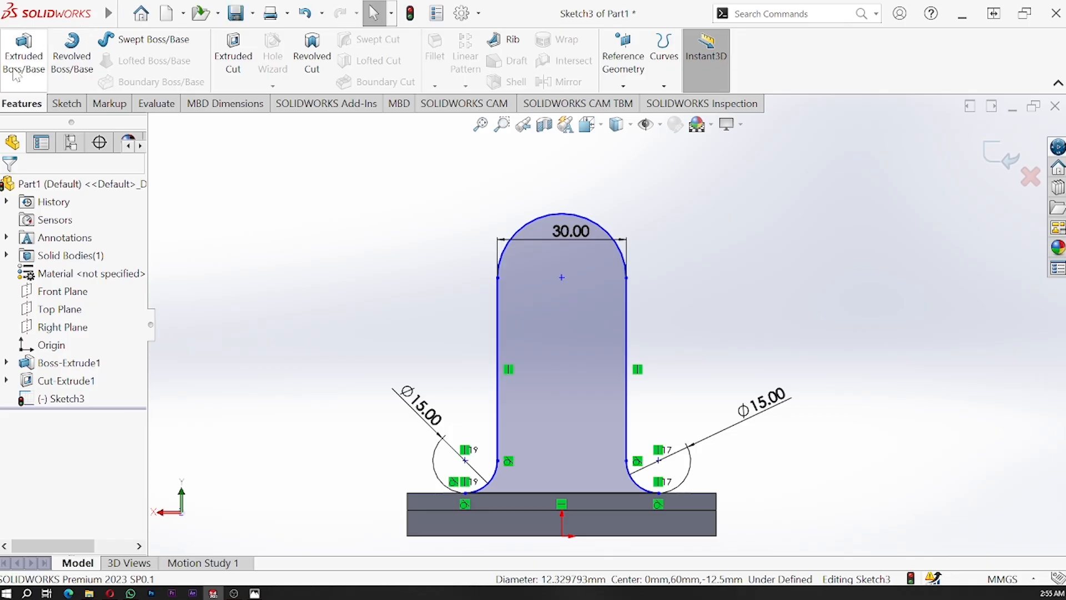
Step: Extrude the upright profile 10 mm blind in the reversed direction over the plate, merging the result
{"action": "left_click", "coordinate": [23, 56]}
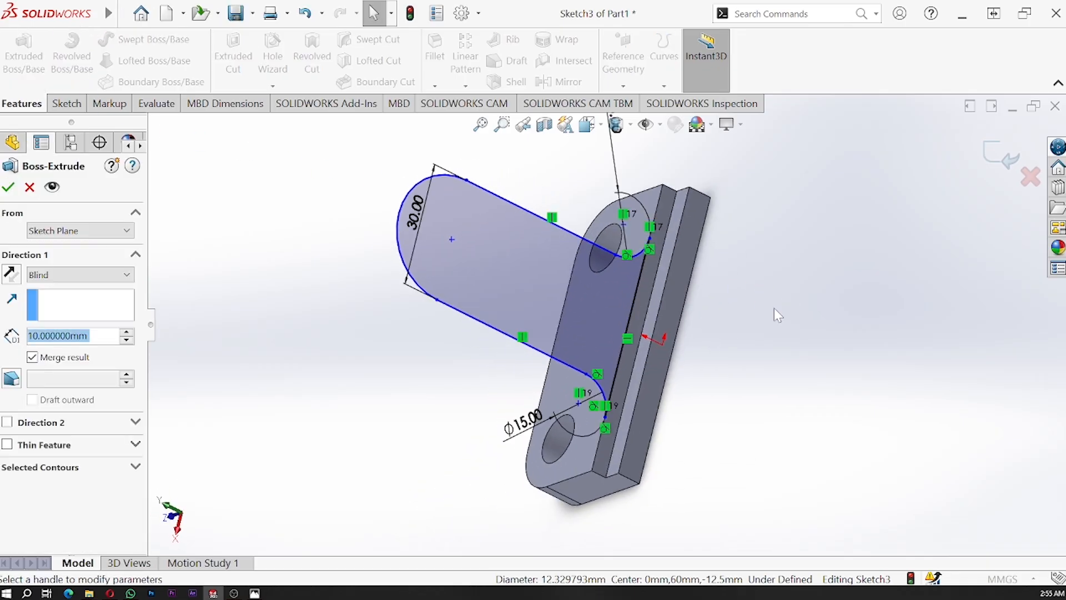
{"action": "mouse_move", "coordinate": [744, 407]}
{"action": "middle_mouse_down"}
{"action": "mouse_move", "coordinate": [781, 297]}
{"action": "mouse_move", "coordinate": [778, 219]}
{"action": "middle_mouse_up"}
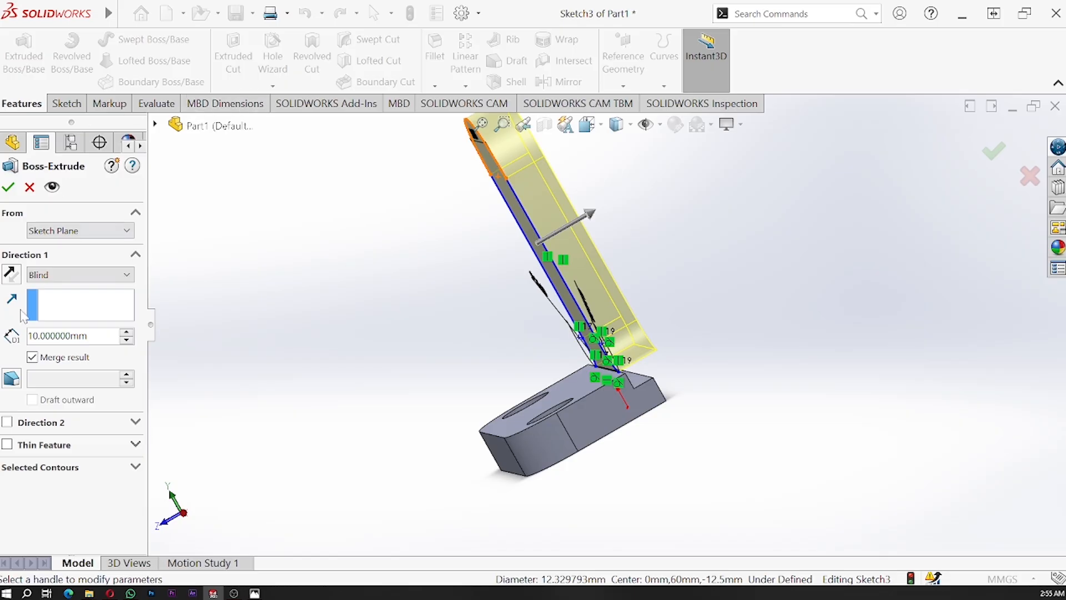
{"action": "left_click", "coordinate": [11, 273]}
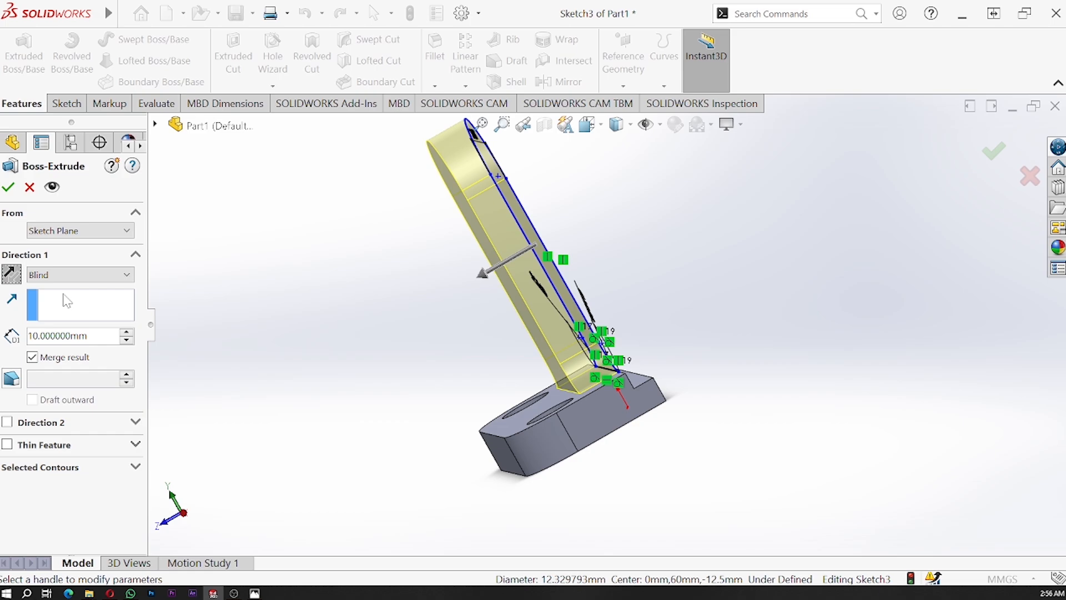
{"action": "left_click", "coordinate": [8, 187]}
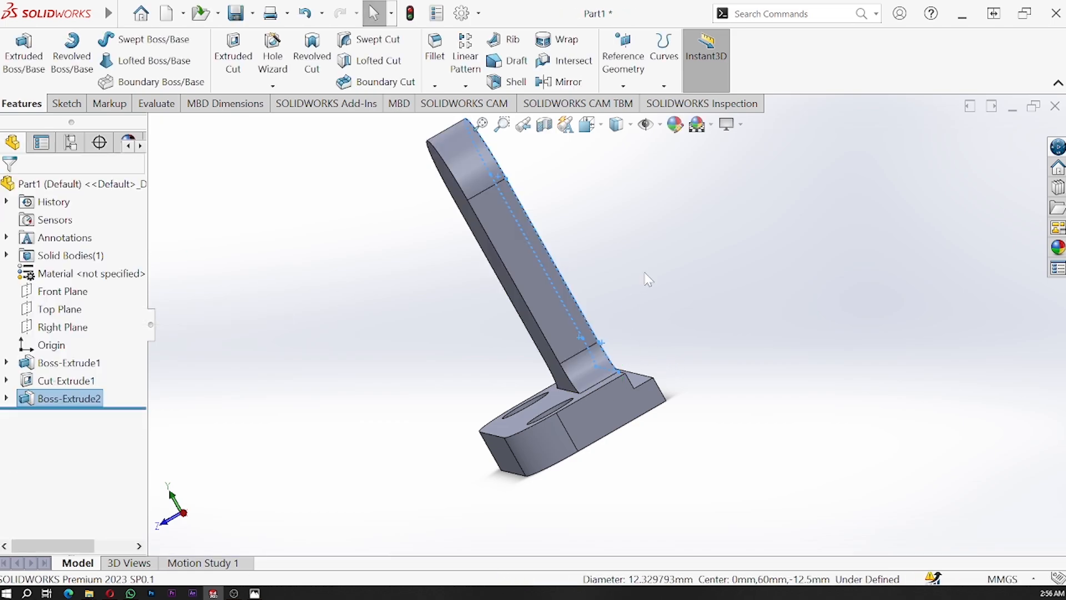
Step: Start a sketch on the upright's back face and draw a 15 mm radius circle concentric and coincident with its rounded top
{"action": "middle_click_drag", "start_coordinate": [647, 279], "coordinate": [494, 225]}
{"action": "left_click", "coordinate": [495, 226]}
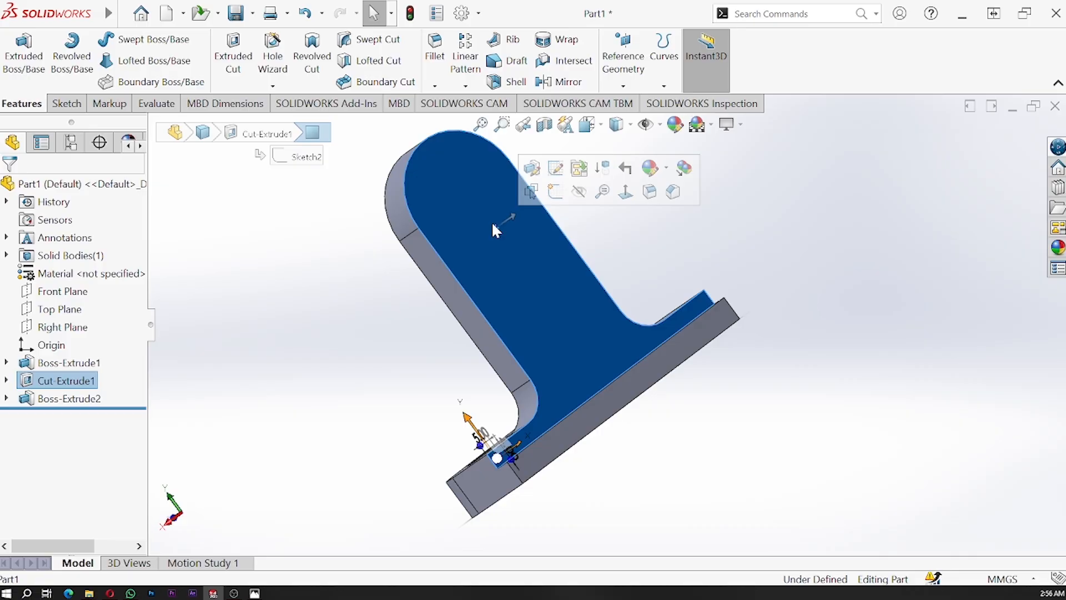
{"action": "left_click", "coordinate": [557, 197]}
{"action": "scroll", "coordinate": [577, 461], "scroll_direction": "down", "scroll_amount": 4}
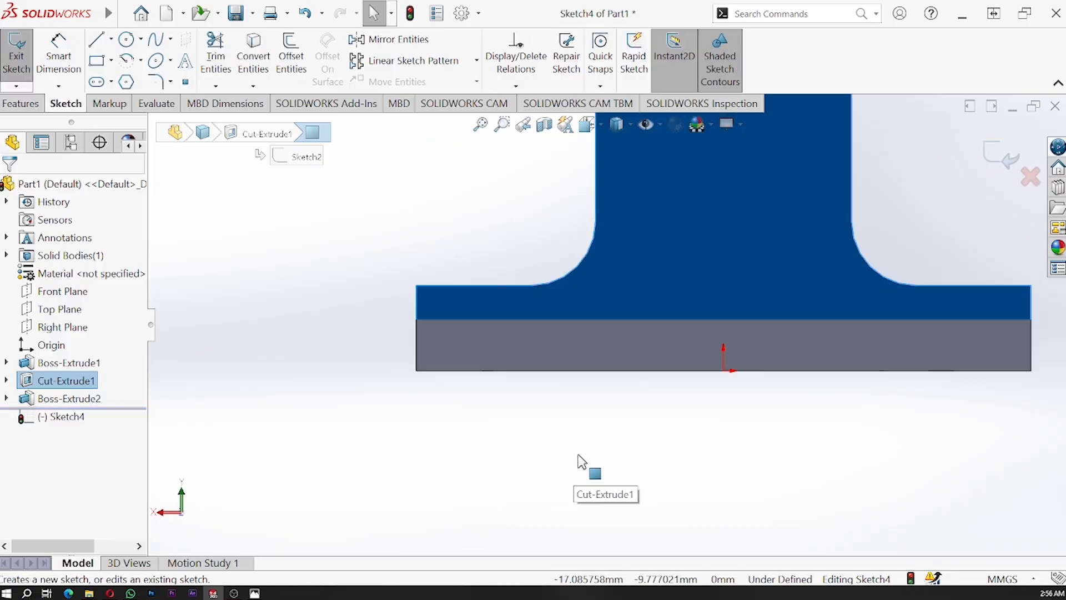
{"action": "scroll", "coordinate": [580, 459], "scroll_direction": "up", "scroll_amount": 5}
{"action": "scroll", "coordinate": [664, 205], "scroll_direction": "down", "scroll_amount": 5}
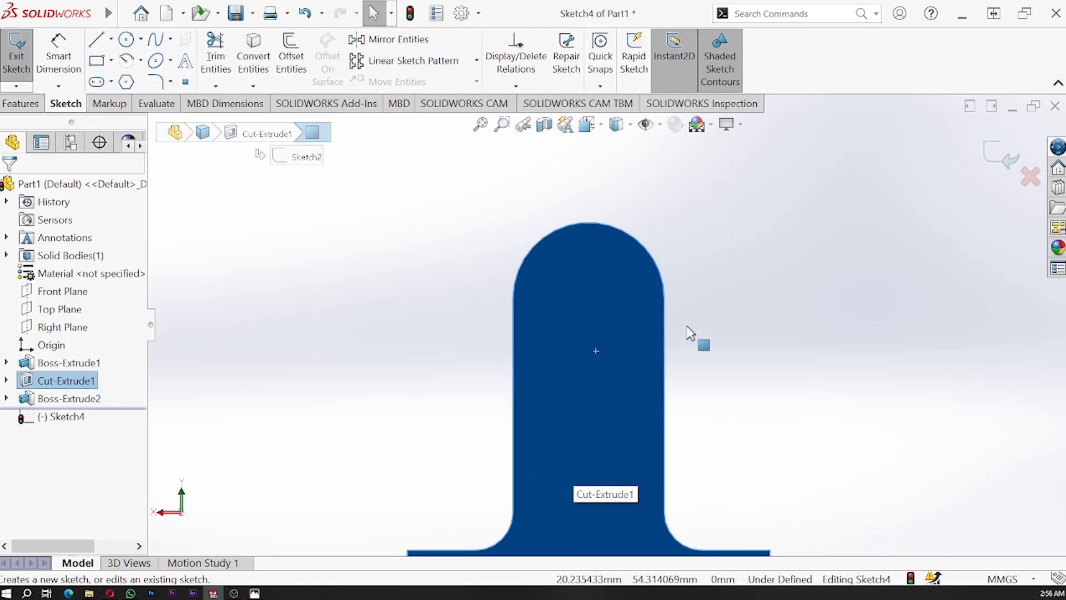
{"action": "left_click", "coordinate": [132, 43]}
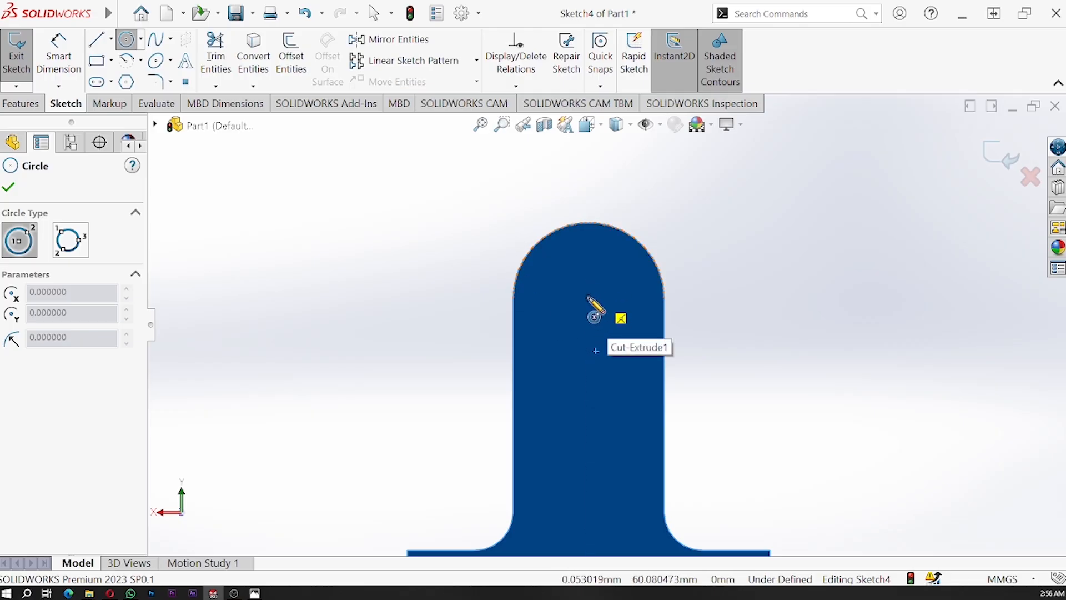
{"action": "left_click", "coordinate": [588, 298]}
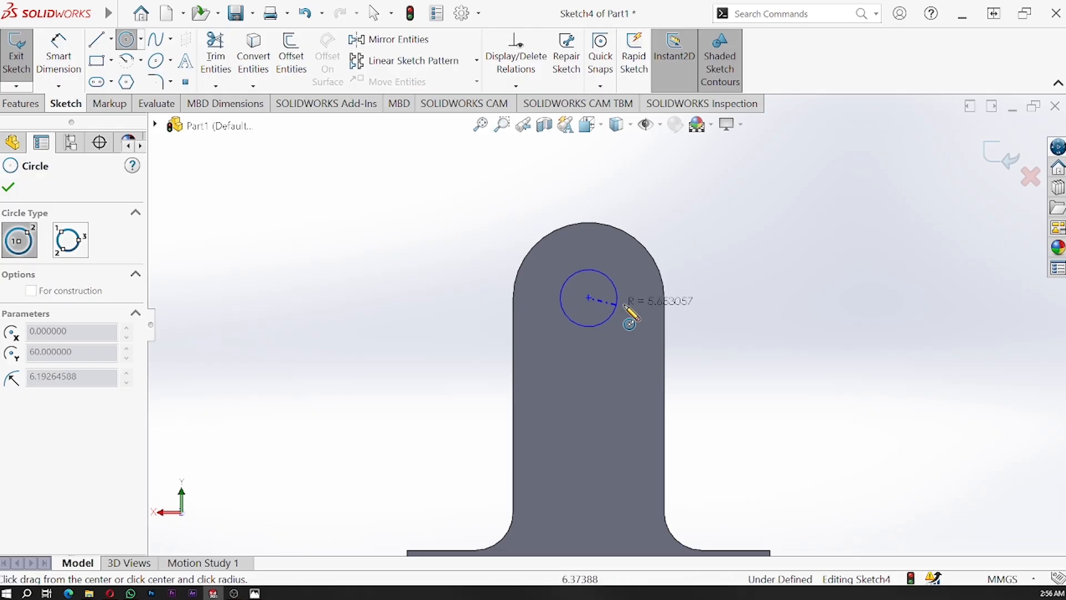
{"action": "left_click", "coordinate": [594, 223]}
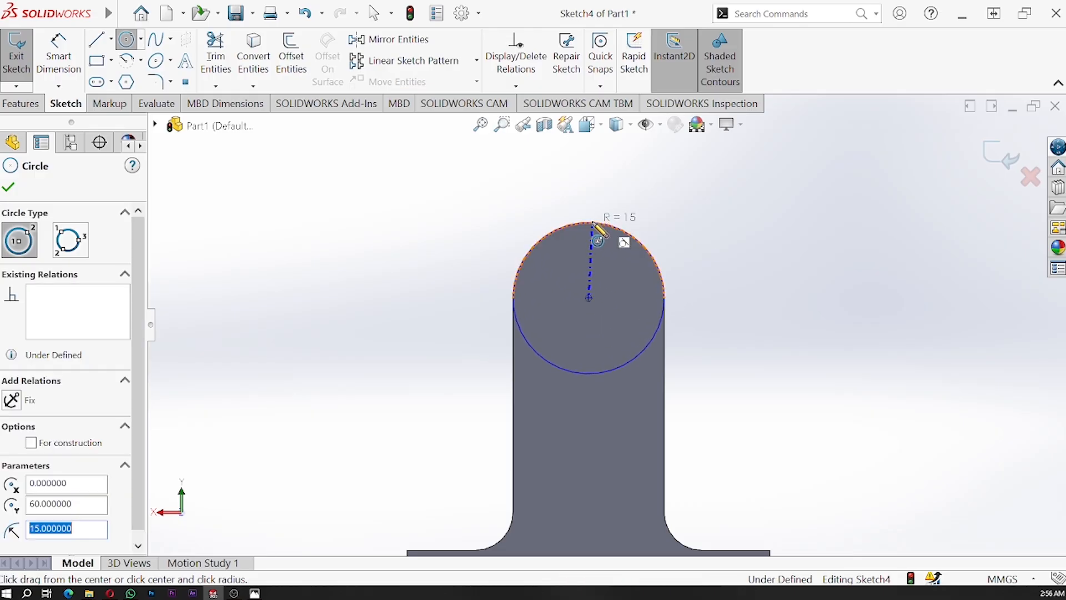
{"action": "key", "text": "Escape"}
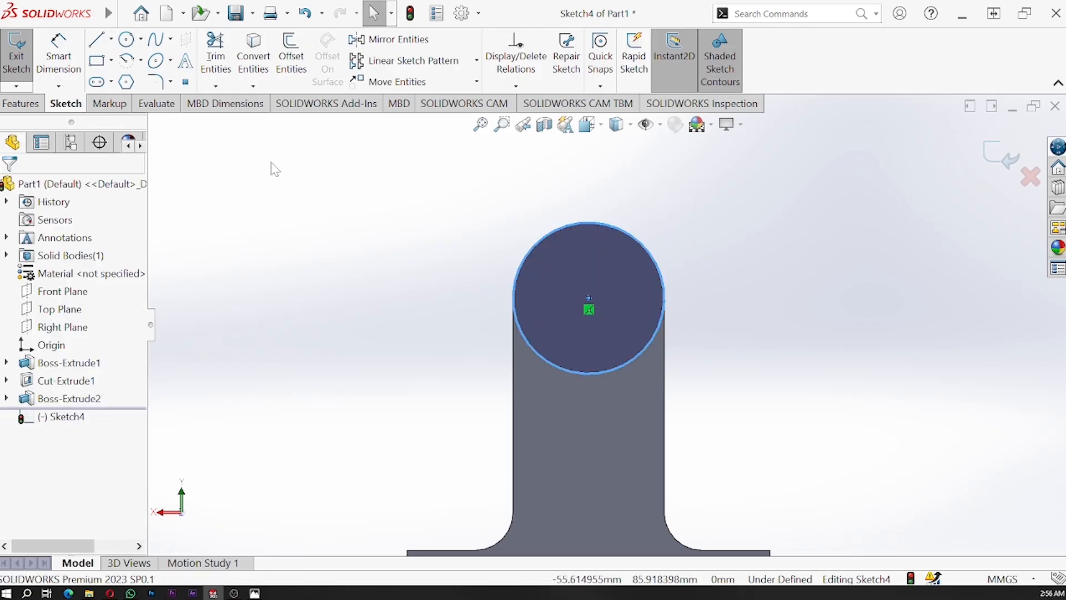
Step: Extrude the circle at the upright's rounded top 3 mm outward as a merged boss
{"action": "left_click", "coordinate": [22, 104]}
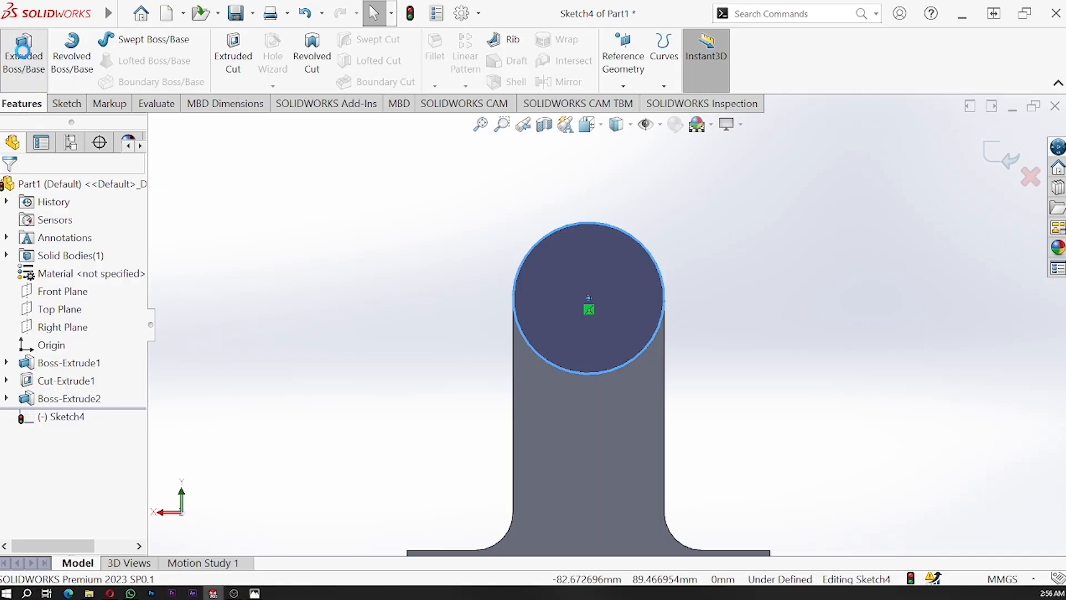
{"action": "left_click", "coordinate": [23, 53]}
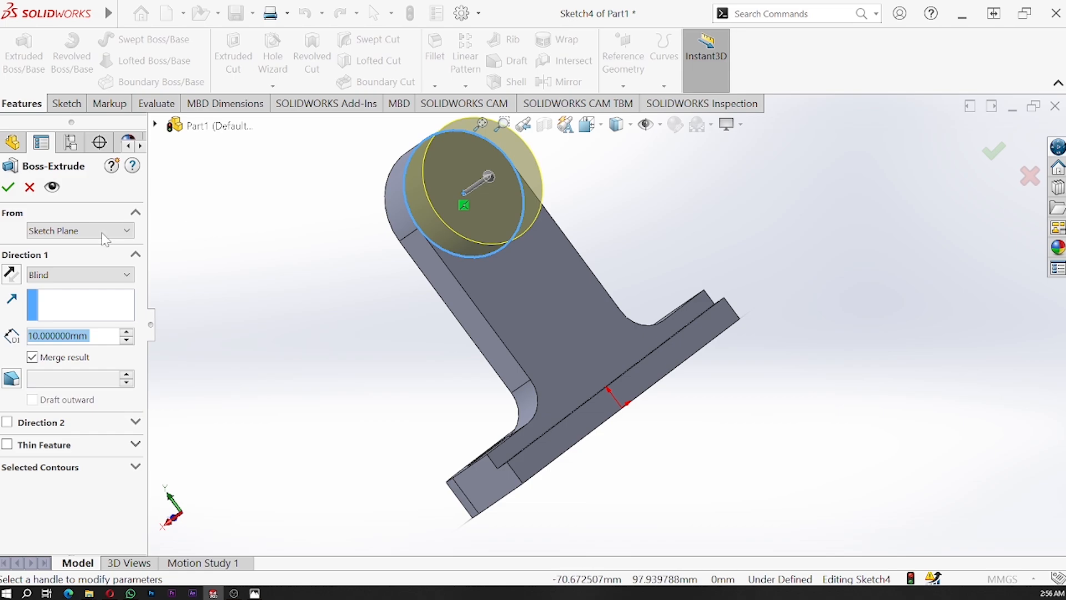
{"action": "type", "text": "3"}
{"action": "key", "text": "Return"}
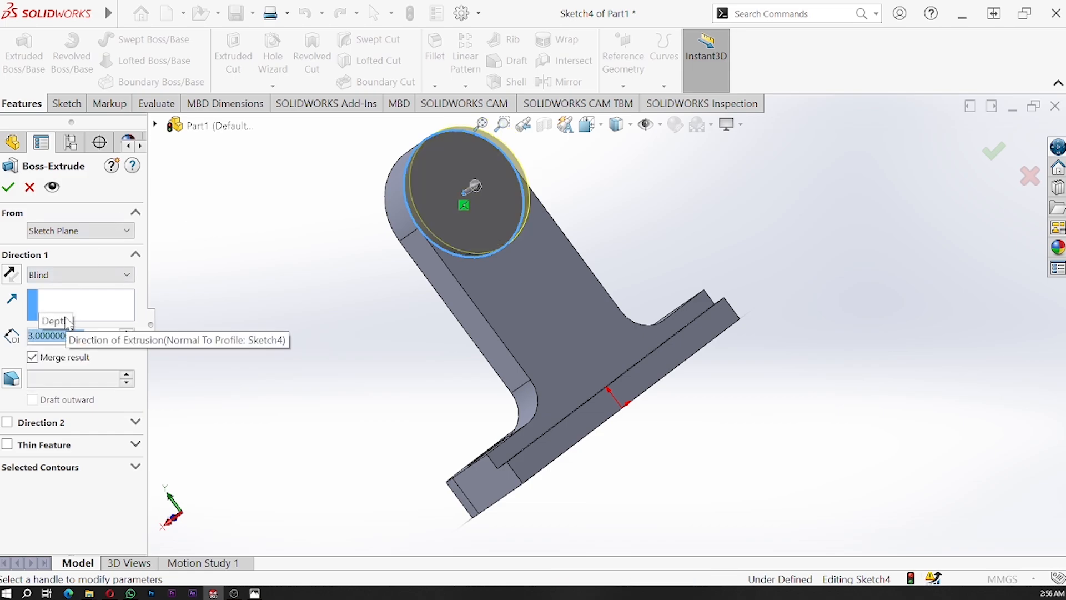
{"action": "left_click", "coordinate": [8, 186]}
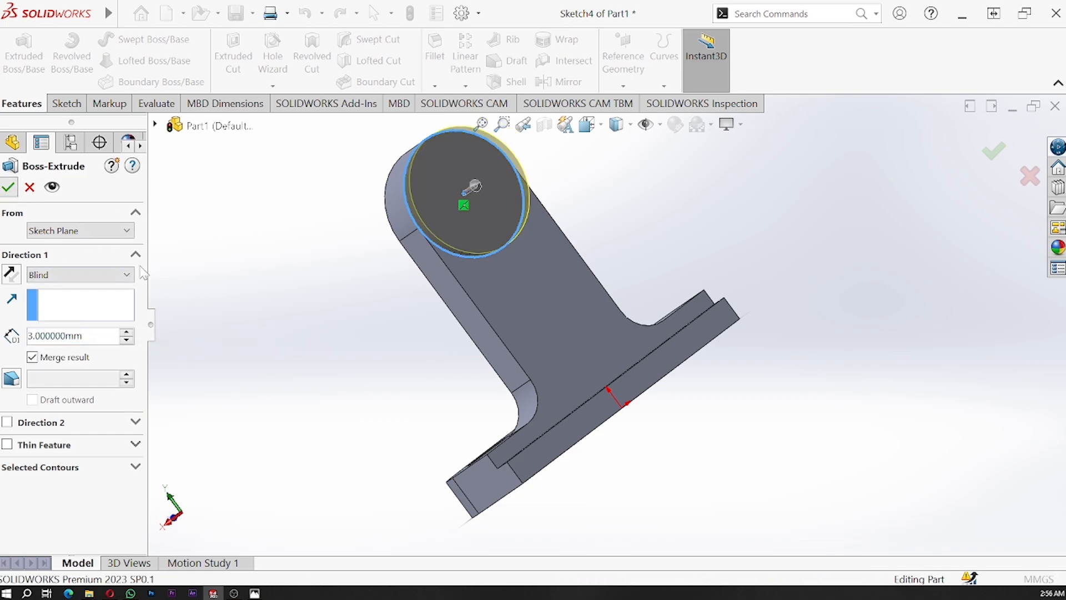
Step: Start a sketch on the round boss's face and draw a concentric circle about 14 mm in diameter
{"action": "middle_click_drag", "start_coordinate": [408, 453], "coordinate": [388, 474]}
{"action": "left_click", "coordinate": [475, 212]}
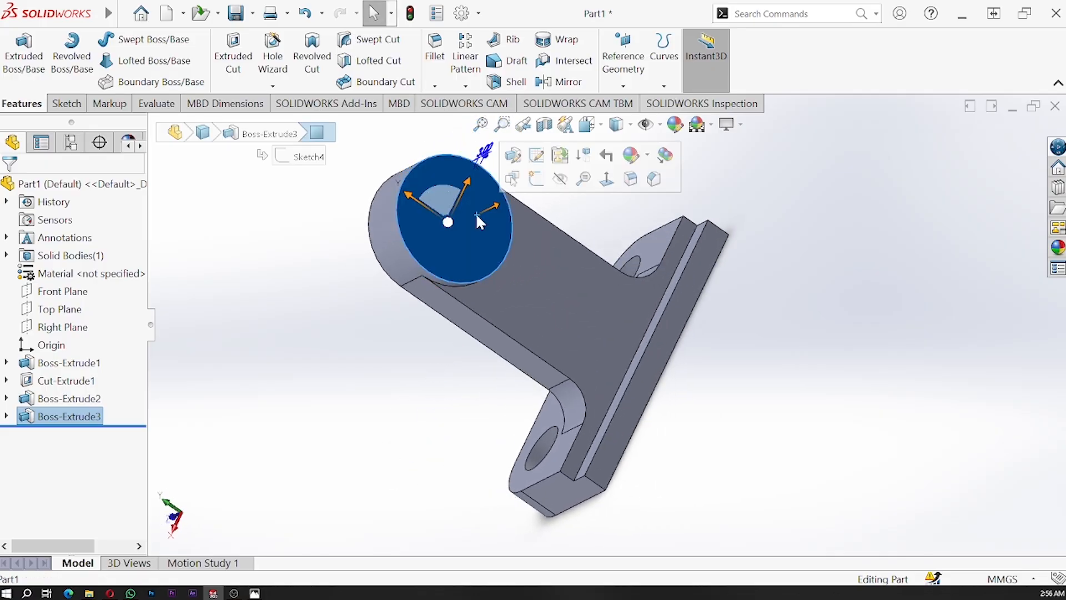
{"action": "left_click", "coordinate": [533, 187]}
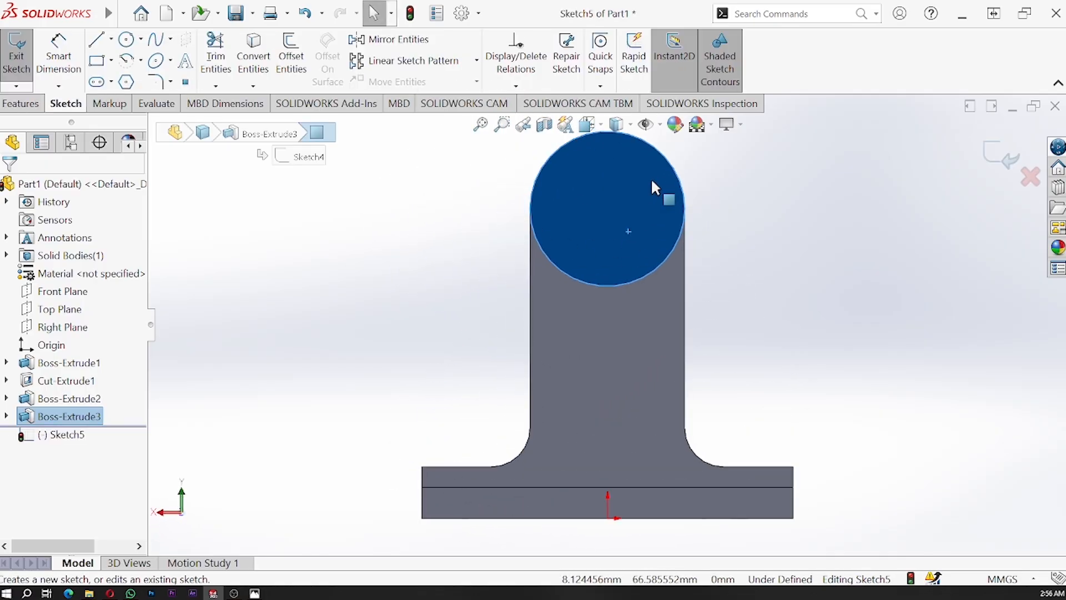
{"action": "left_click", "coordinate": [128, 40]}
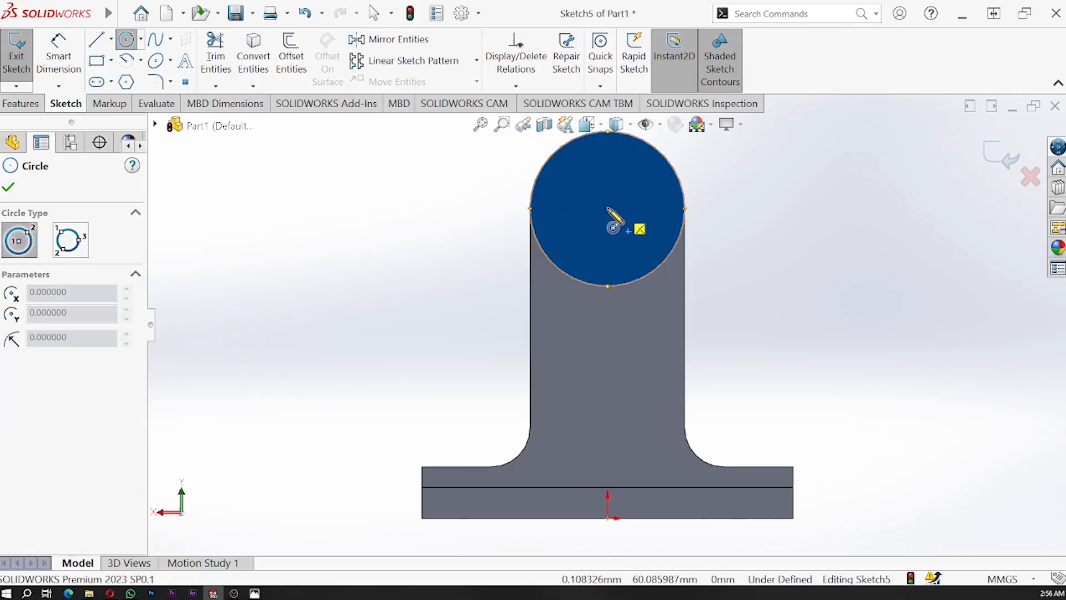
{"action": "left_click", "coordinate": [608, 208]}
{"action": "left_click", "coordinate": [633, 235]}
{"action": "key", "text": "Escape"}
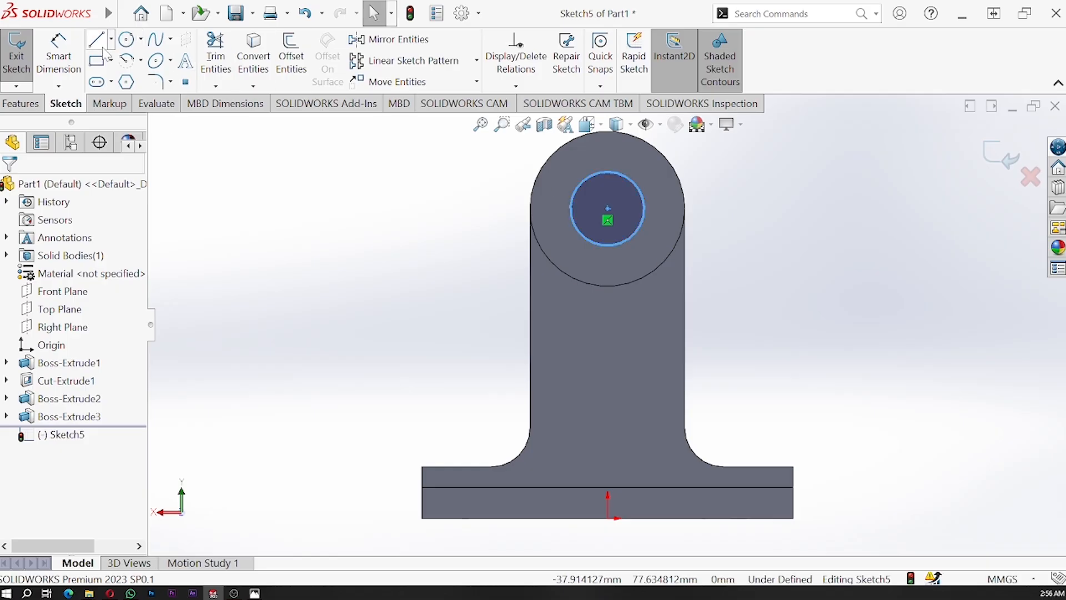
Step: Dimension the circle on the boss face with a diameter of 12 mm
{"action": "left_click", "coordinate": [59, 55]}
{"action": "left_click", "coordinate": [570, 209]}
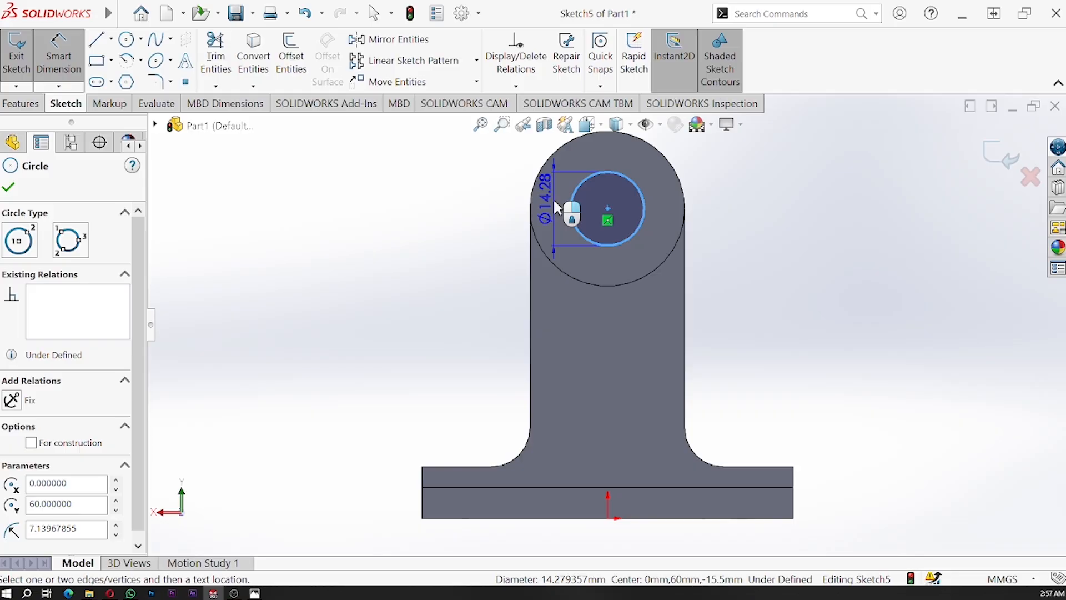
{"action": "left_click", "coordinate": [553, 197]}
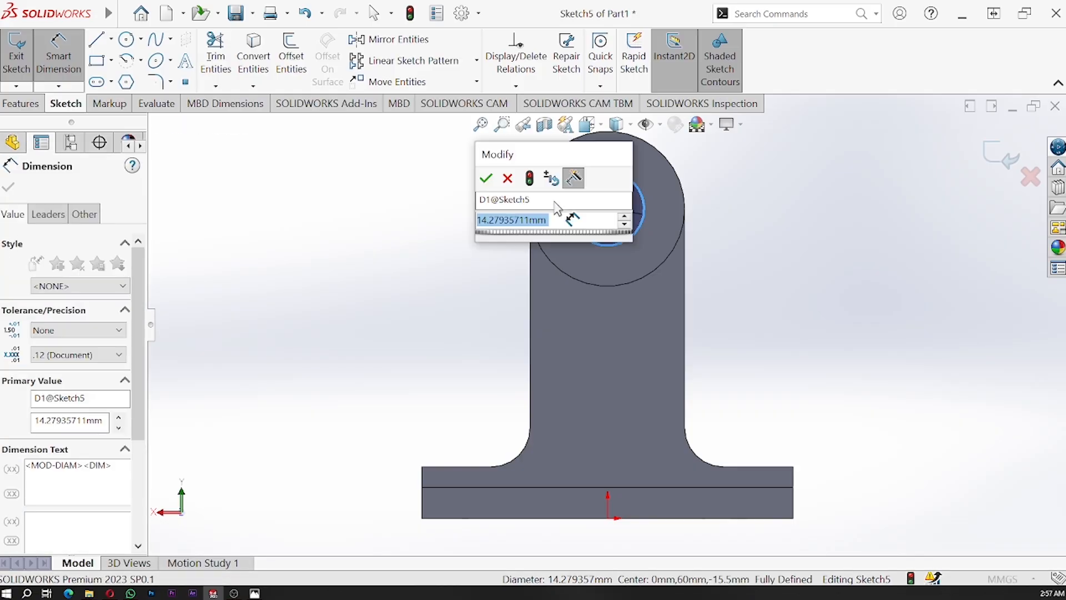
{"action": "type", "text": "12"}
{"action": "key", "text": "Return"}
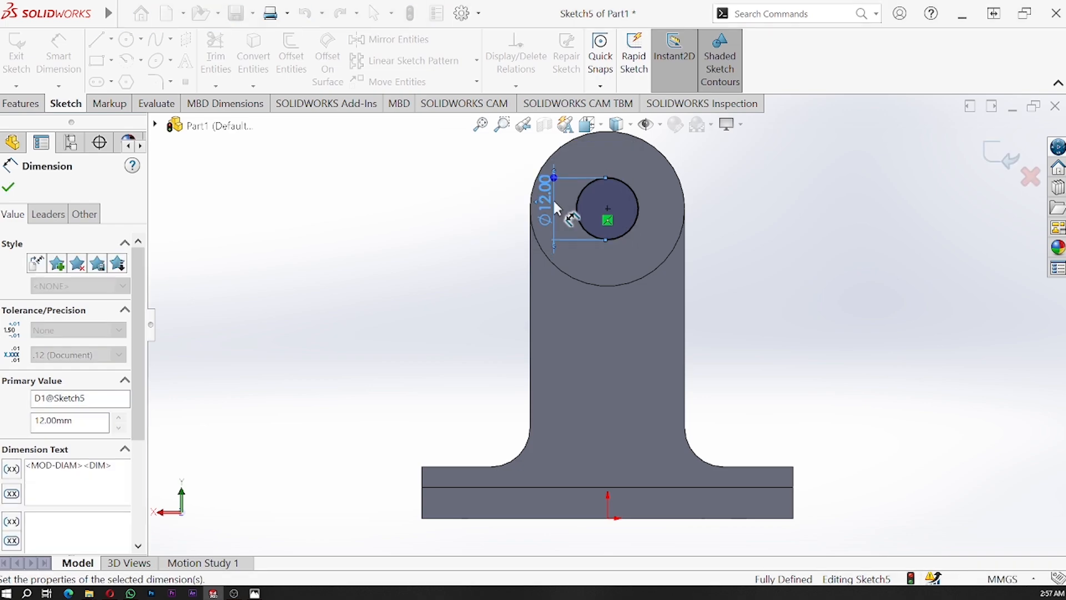
{"action": "key", "text": "Escape"}
{"action": "key", "text": "Escape"}
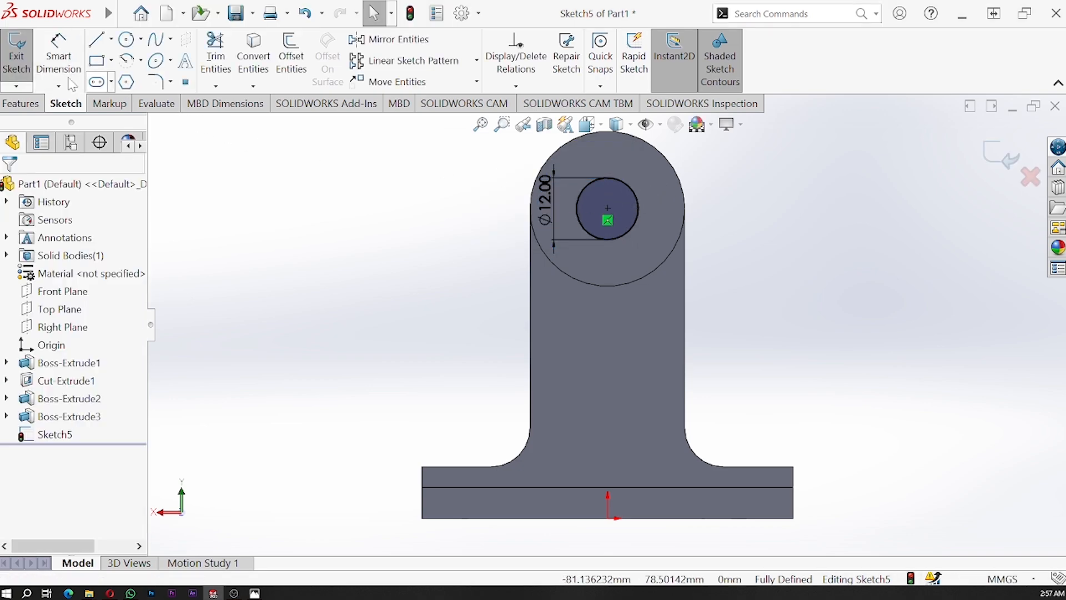
Step: Cut the 12 mm circle Through All to make the hole in the boss and upright
{"action": "left_click", "coordinate": [43, 104]}
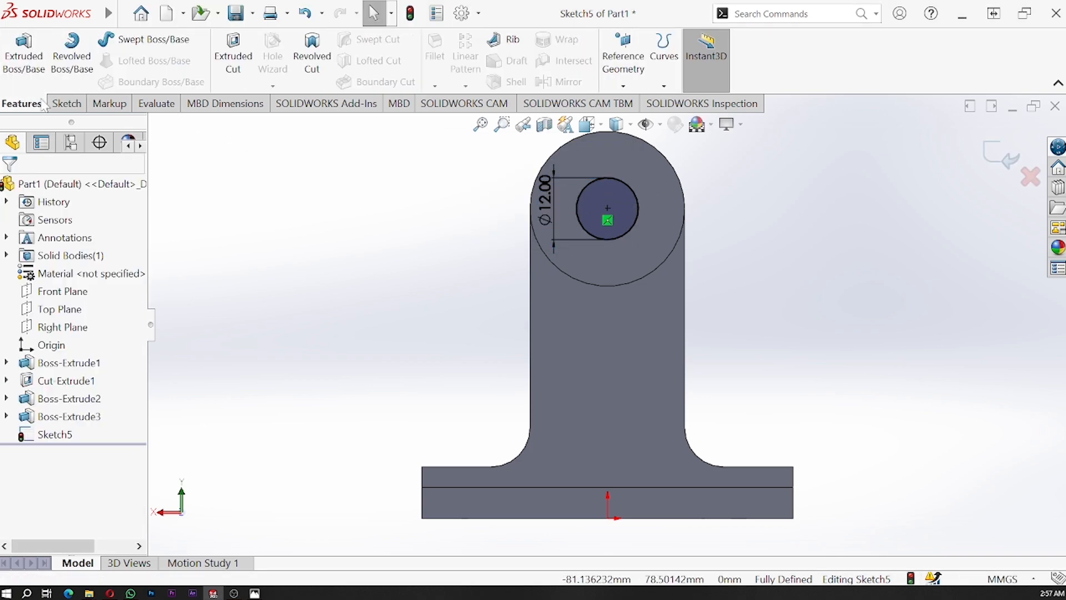
{"action": "left_click", "coordinate": [232, 55]}
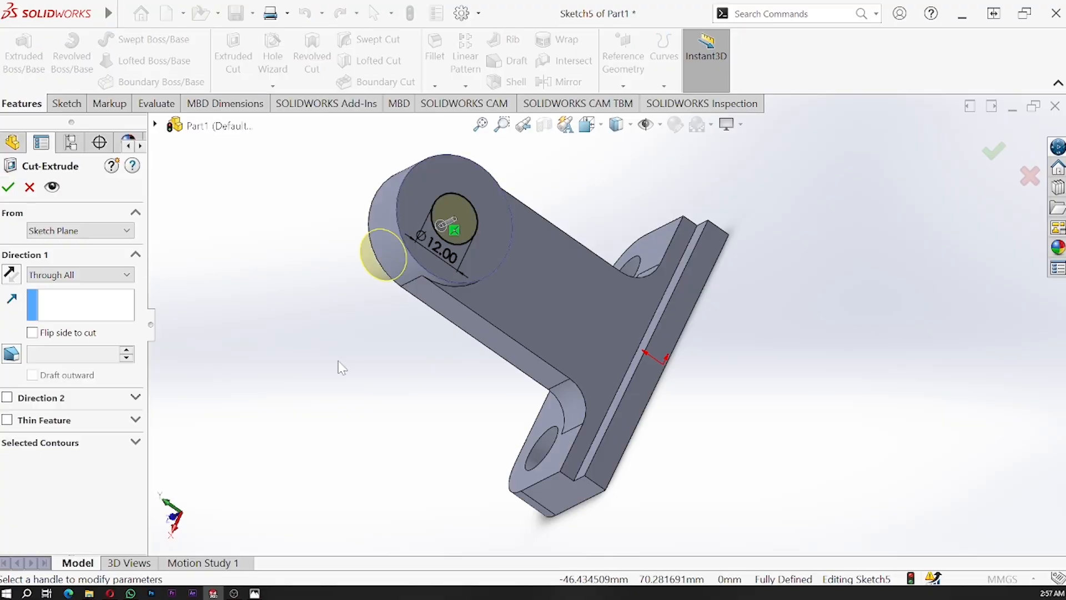
{"action": "left_click", "coordinate": [13, 186]}
{"action": "middle_click_drag", "start_coordinate": [694, 329], "coordinate": [610, 393]}
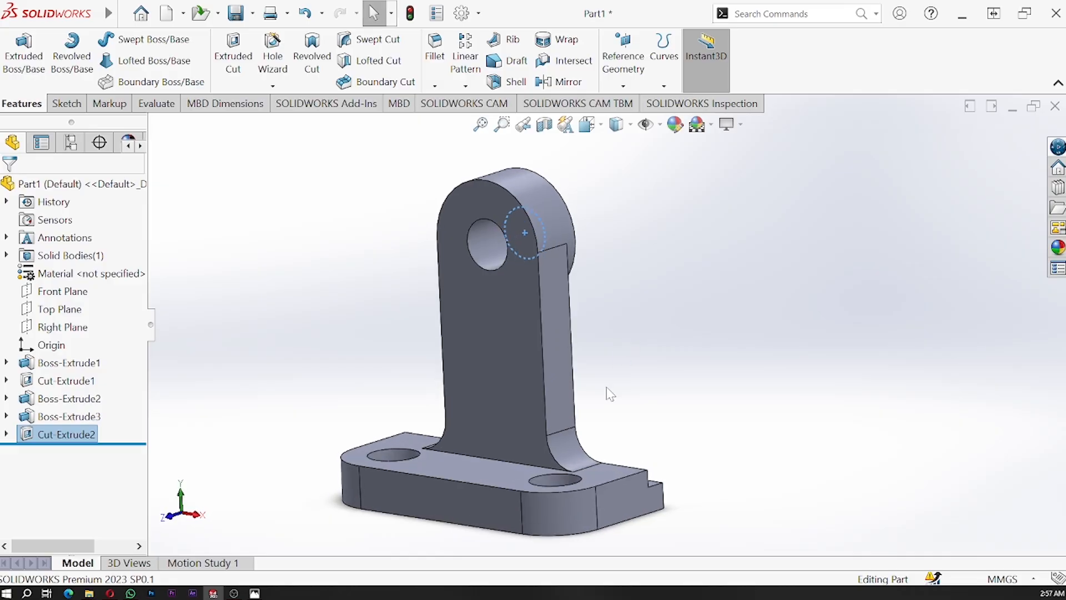
{"action": "scroll", "coordinate": [534, 439], "scroll_direction": "down", "scroll_amount": 3}
{"action": "scroll", "coordinate": [533, 440], "scroll_direction": "up", "scroll_amount": 5}
{"action": "scroll", "coordinate": [655, 317], "scroll_direction": "down", "scroll_amount": 1}
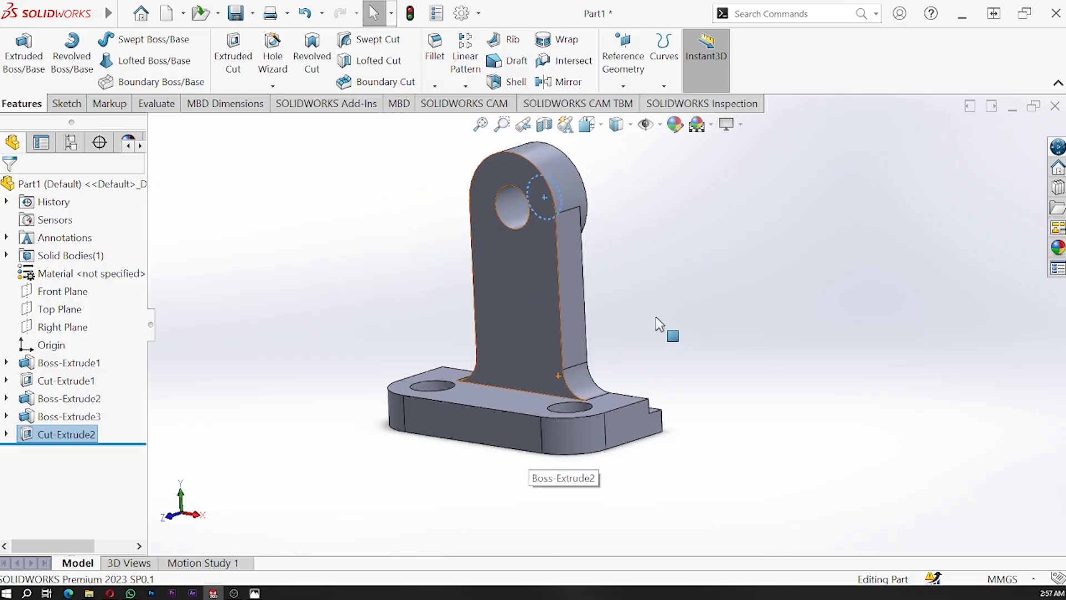
{"action": "scroll", "coordinate": [656, 318], "scroll_direction": "up", "scroll_amount": 2}
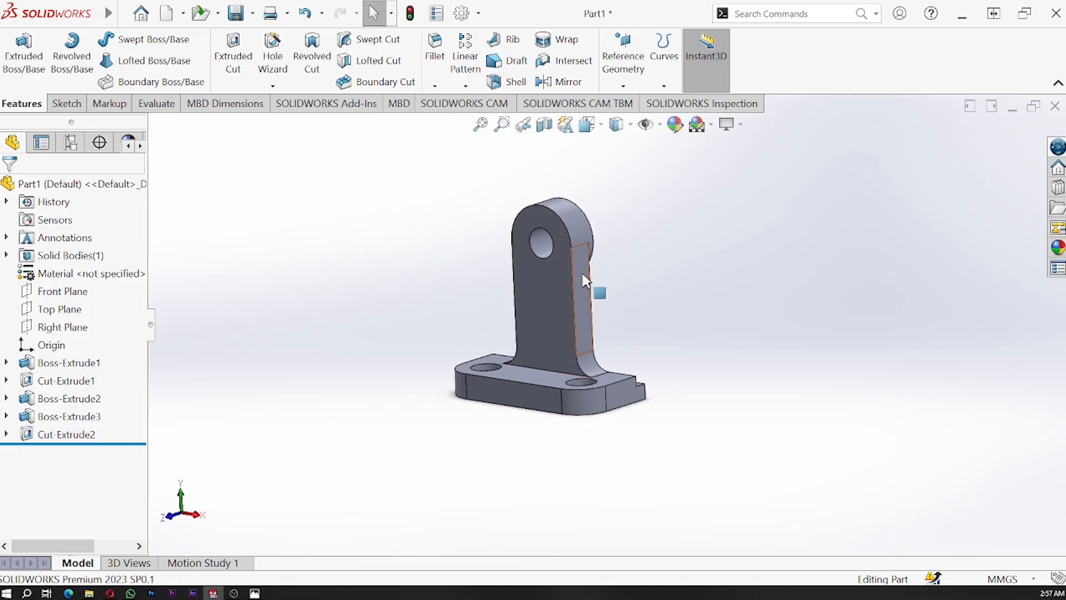
Step: Start a sketch on the Right Plane and draw a slanted line from the plate's upper front corner to the upright's front edge
{"action": "left_click", "coordinate": [62, 327]}
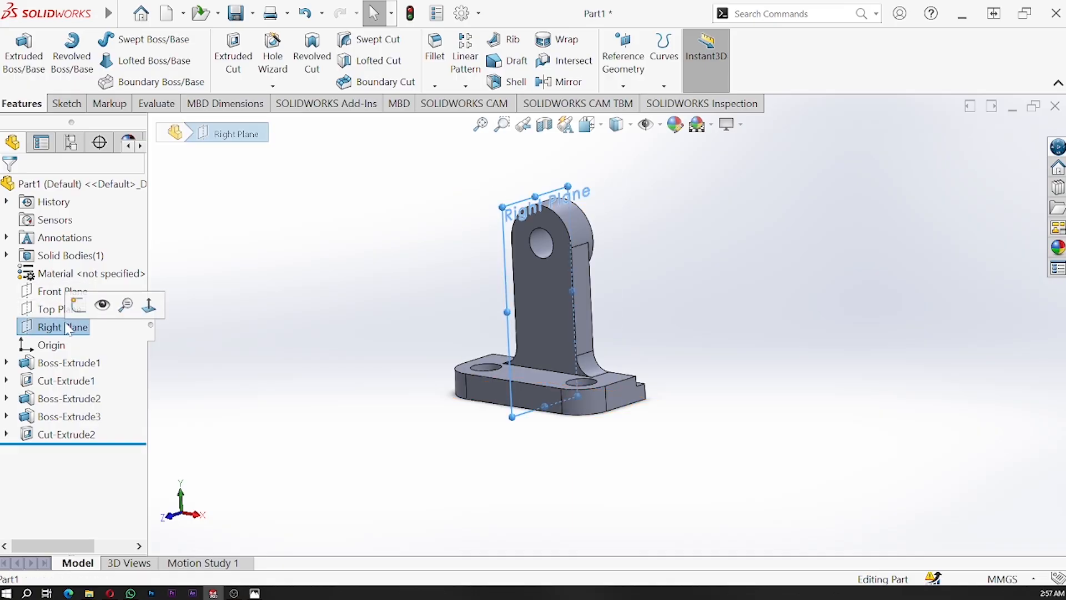
{"action": "left_click", "coordinate": [78, 304]}
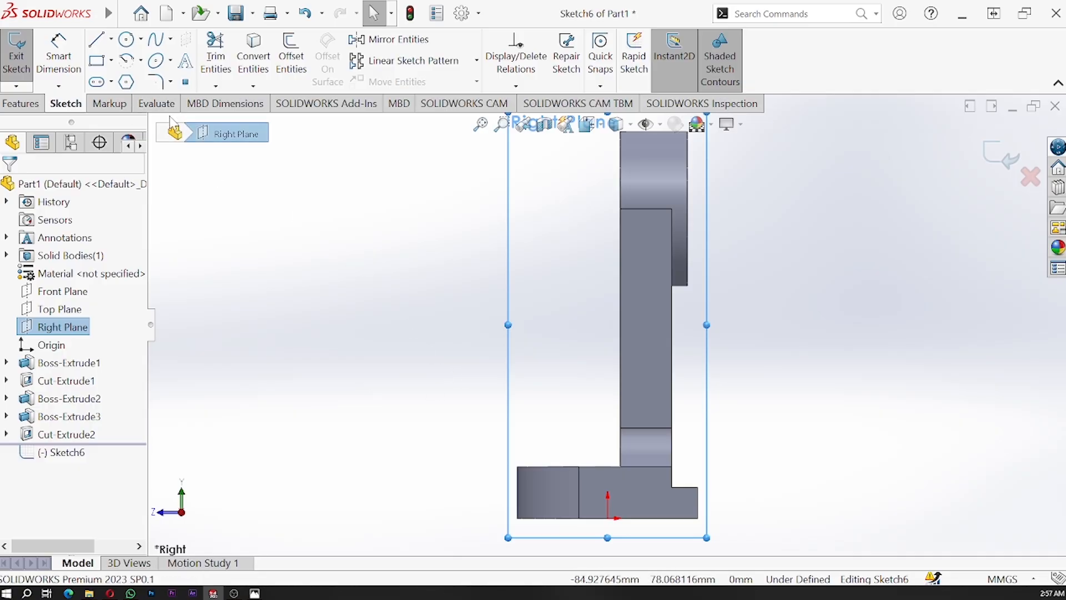
{"action": "left_click", "coordinate": [96, 40]}
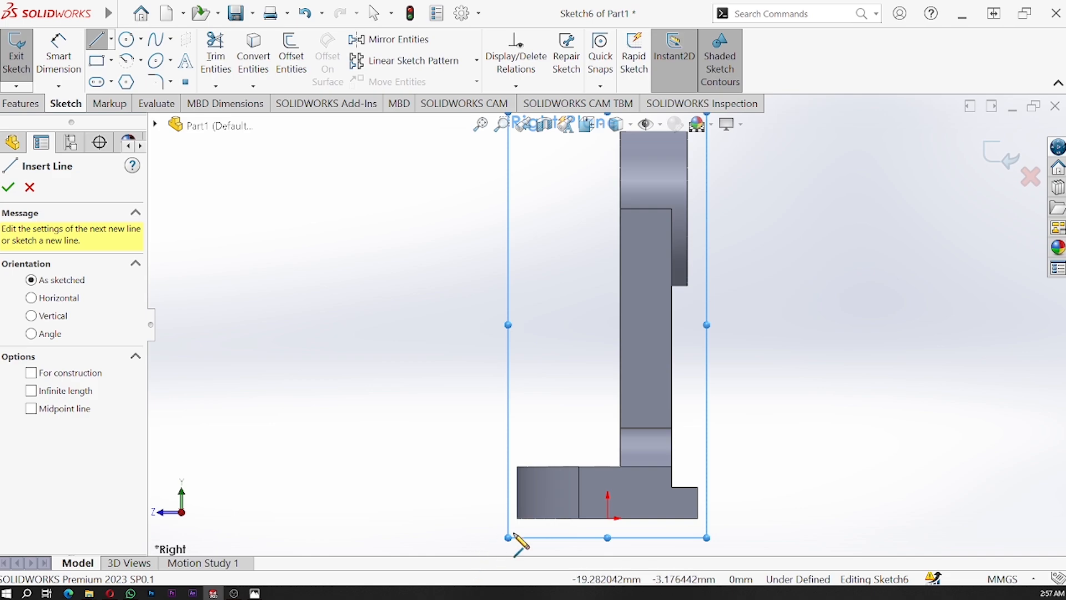
{"action": "left_click", "coordinate": [517, 466]}
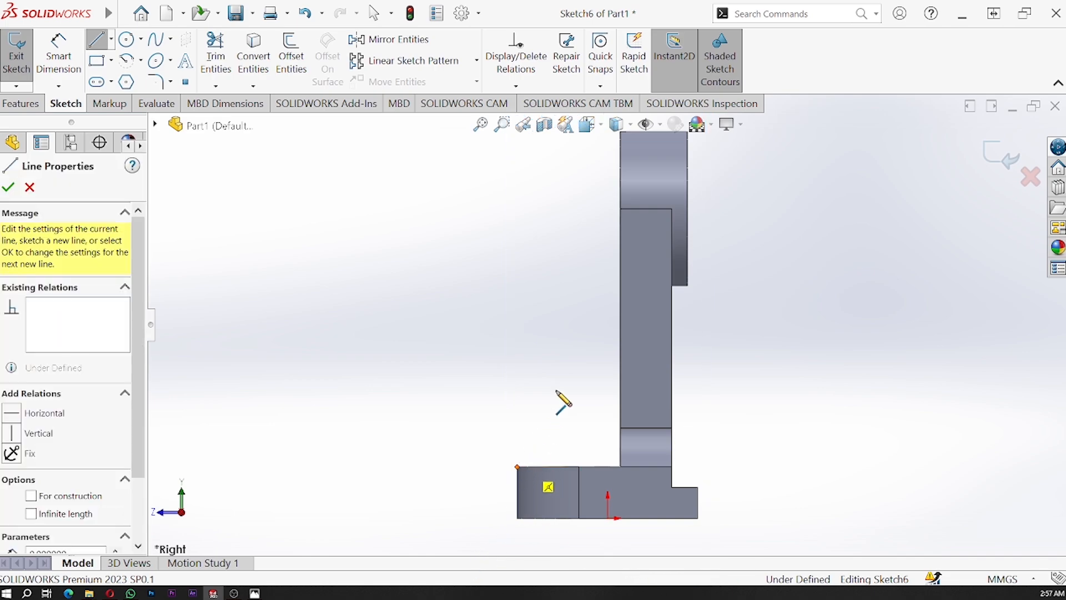
{"action": "left_click", "coordinate": [621, 272]}
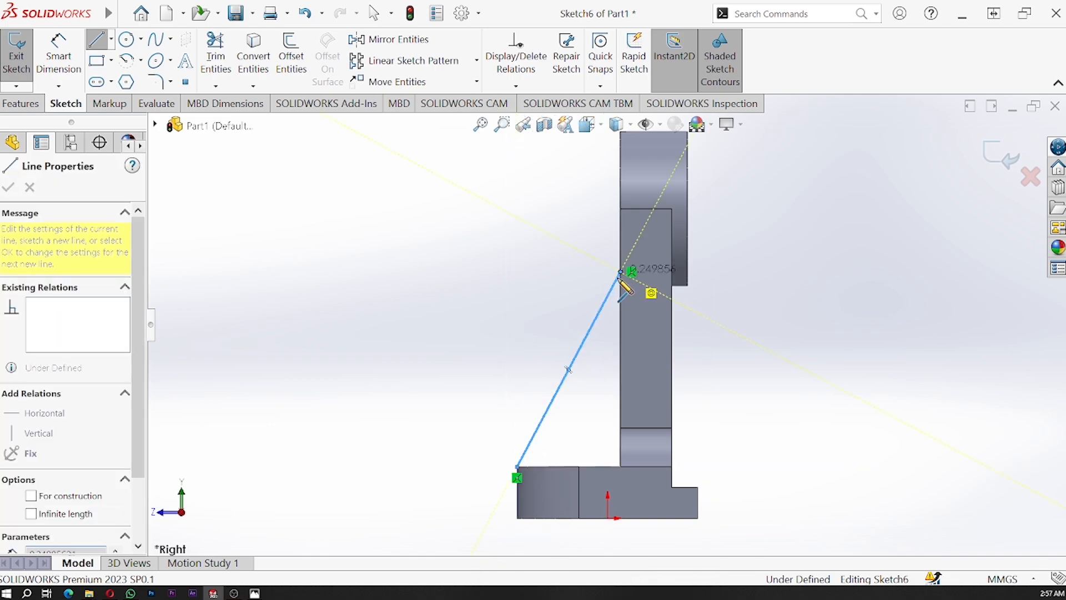
Step: Close the support profile into a triangle with a vertical line down the upright's front edge and a horizontal line along the plate's upper edge
{"action": "left_click", "coordinate": [621, 467]}
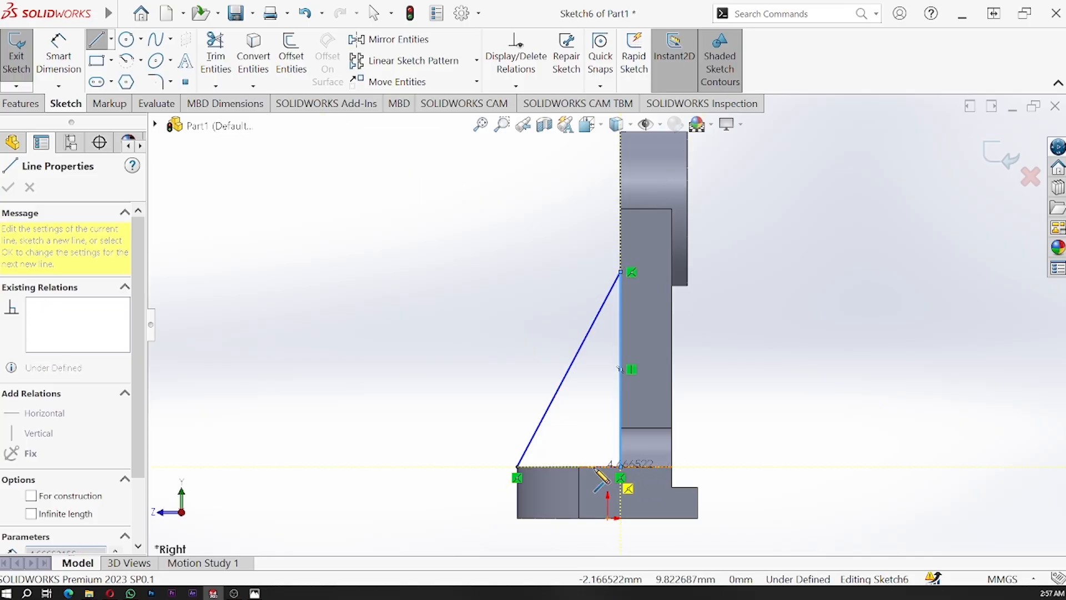
{"action": "left_click", "coordinate": [516, 466]}
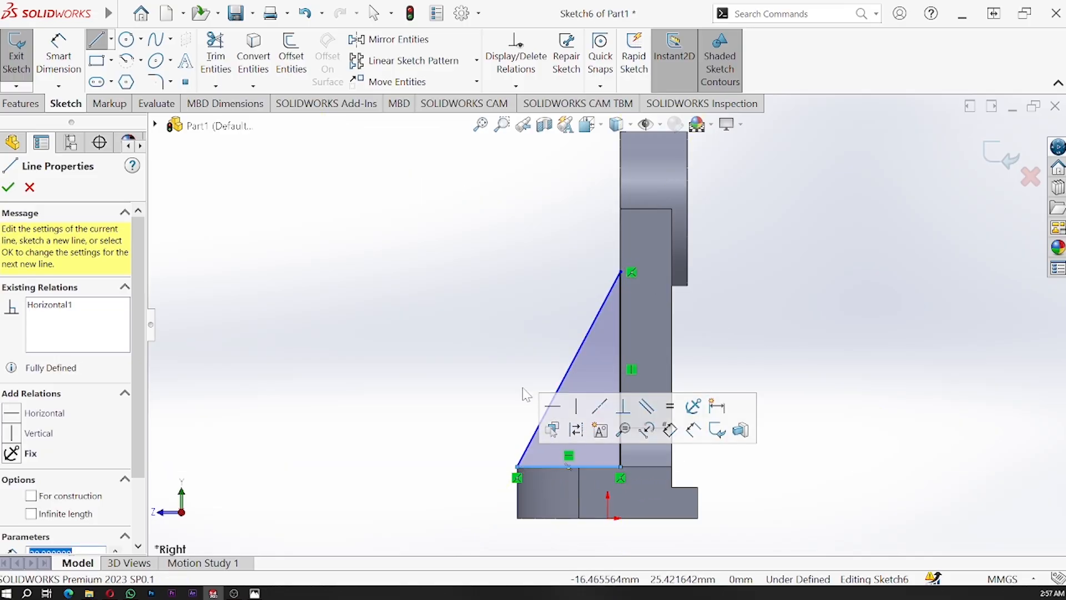
{"action": "key", "text": "Escape"}
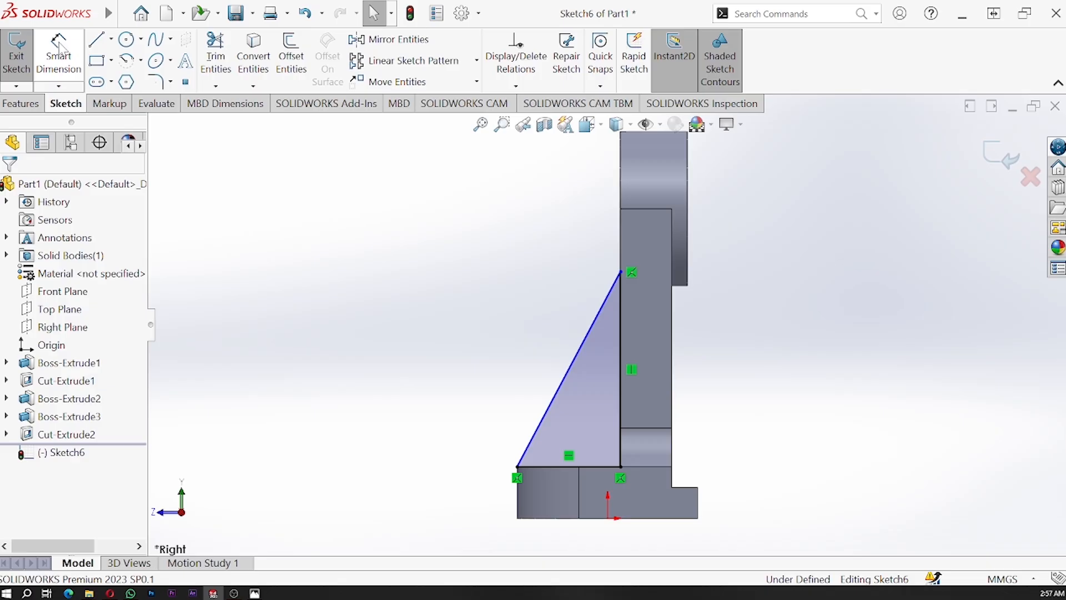
Step: Dimension the angle between the slanted line and the triangle's horizontal base line at 60 degrees
{"action": "left_click", "coordinate": [58, 47]}
{"action": "left_click", "coordinate": [553, 429]}
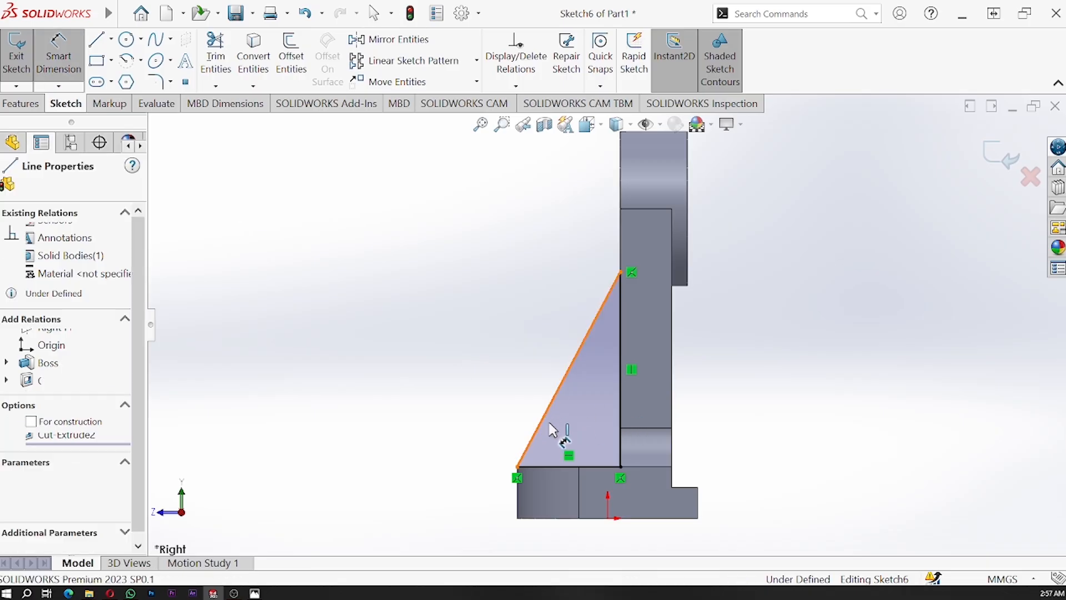
{"action": "left_click", "coordinate": [571, 467]}
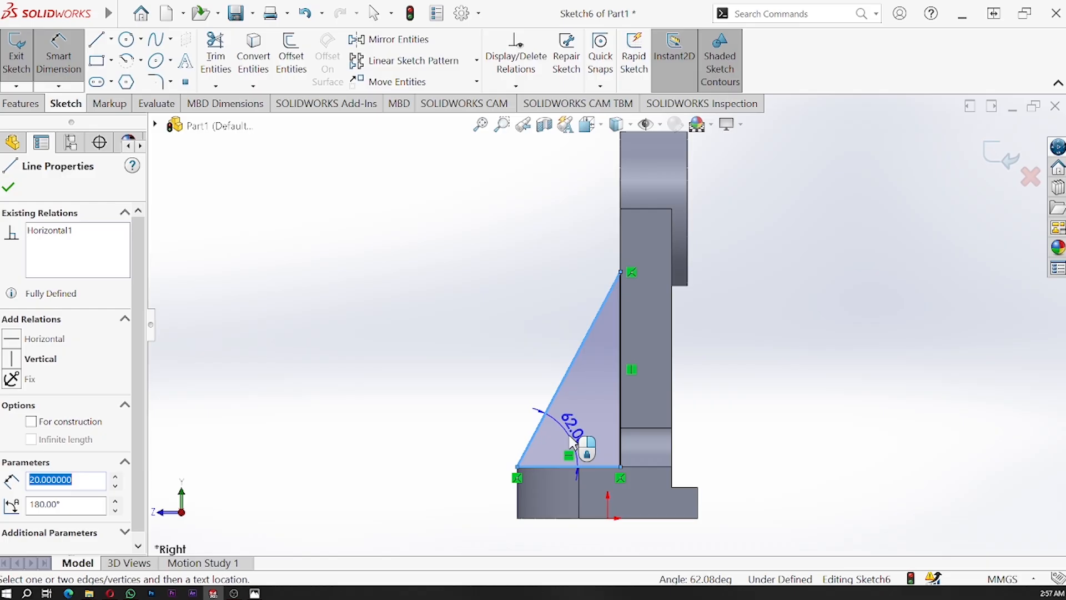
{"action": "left_click", "coordinate": [573, 443]}
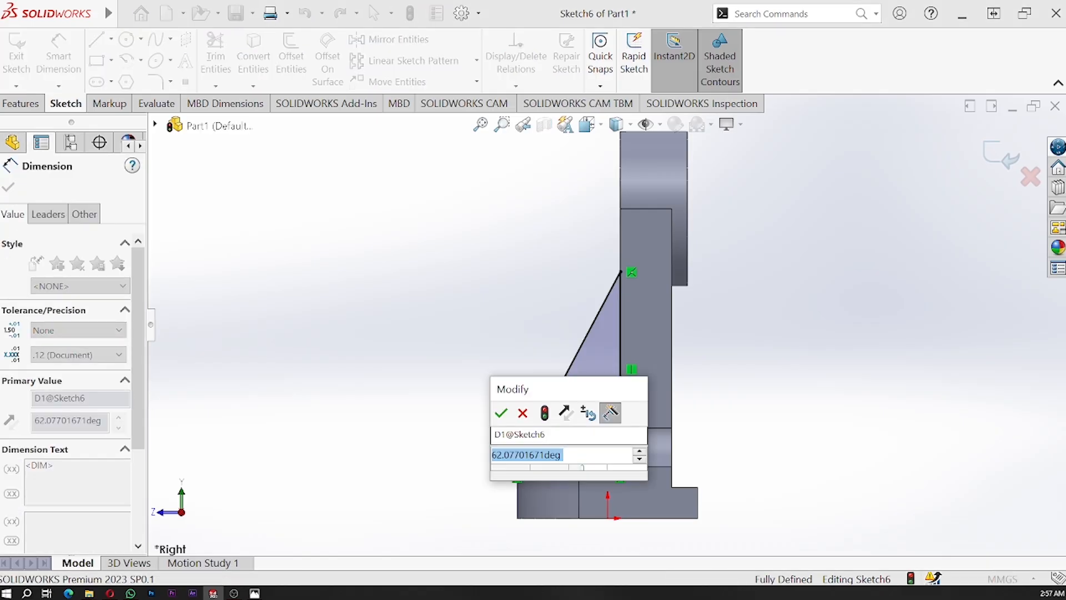
{"action": "type", "text": "60"}
{"action": "key", "text": "Return"}
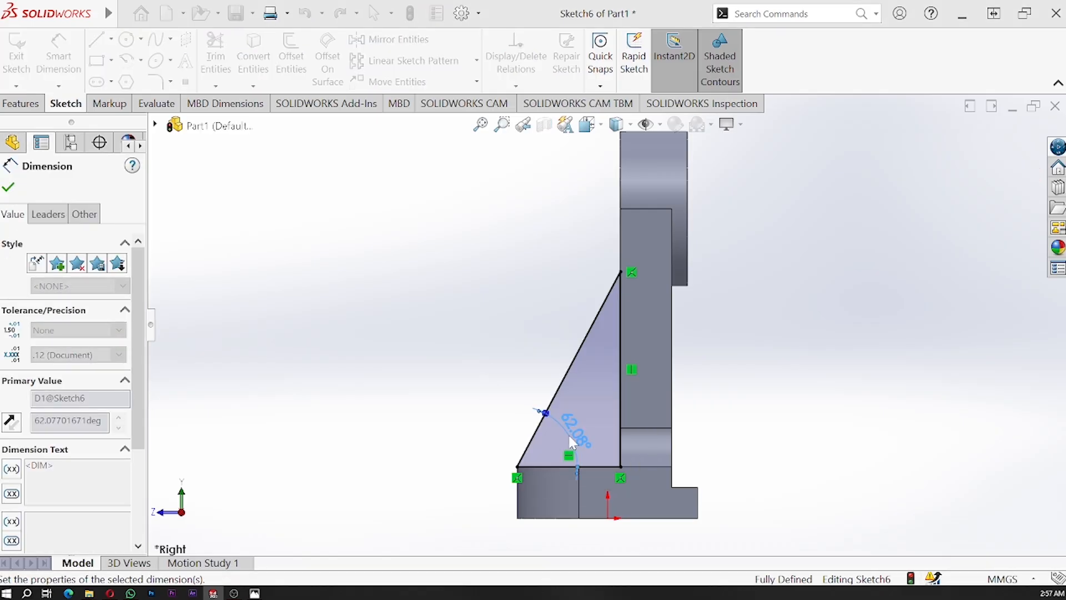
{"action": "key", "text": "Escape"}
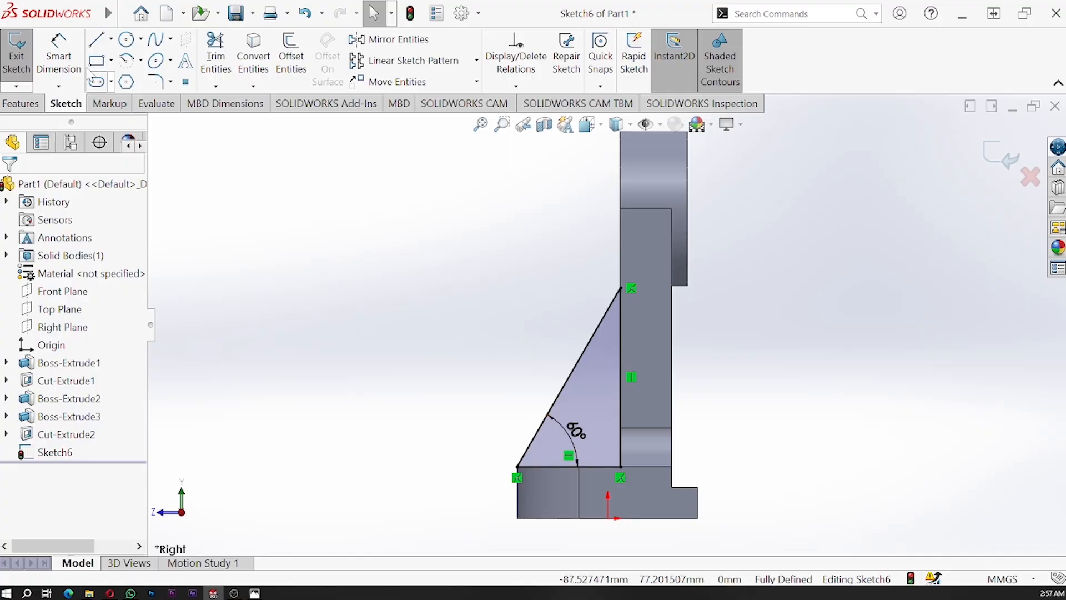
Step: Extrude the triangular profile as a boss with a Mid Plane end condition and a 10 mm depth
{"action": "left_click", "coordinate": [23, 104]}
{"action": "left_click", "coordinate": [16, 57]}
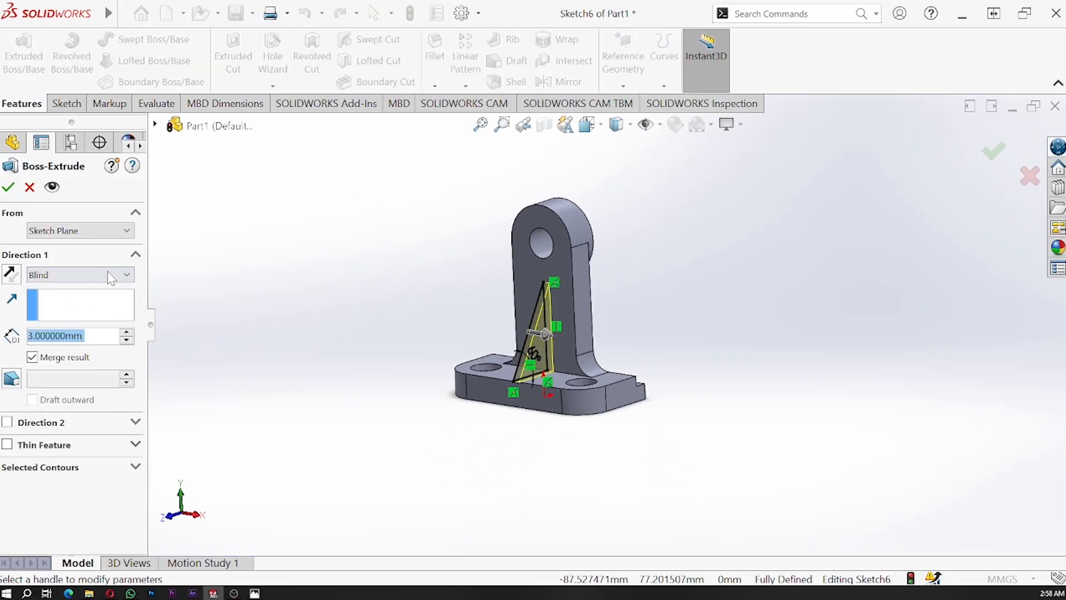
{"action": "left_click", "coordinate": [109, 274]}
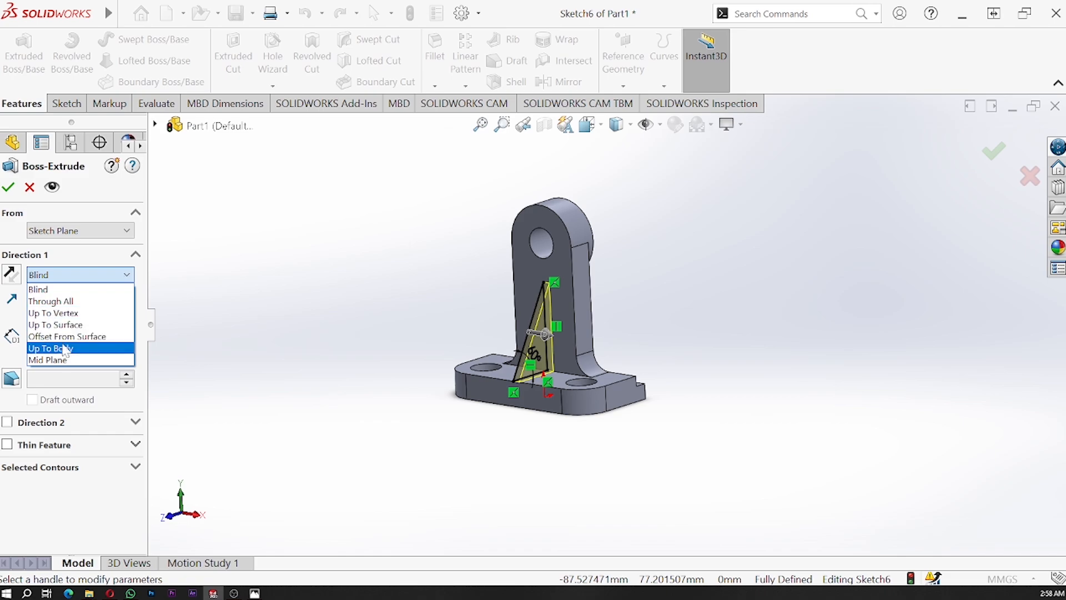
{"action": "left_click", "coordinate": [55, 359]}
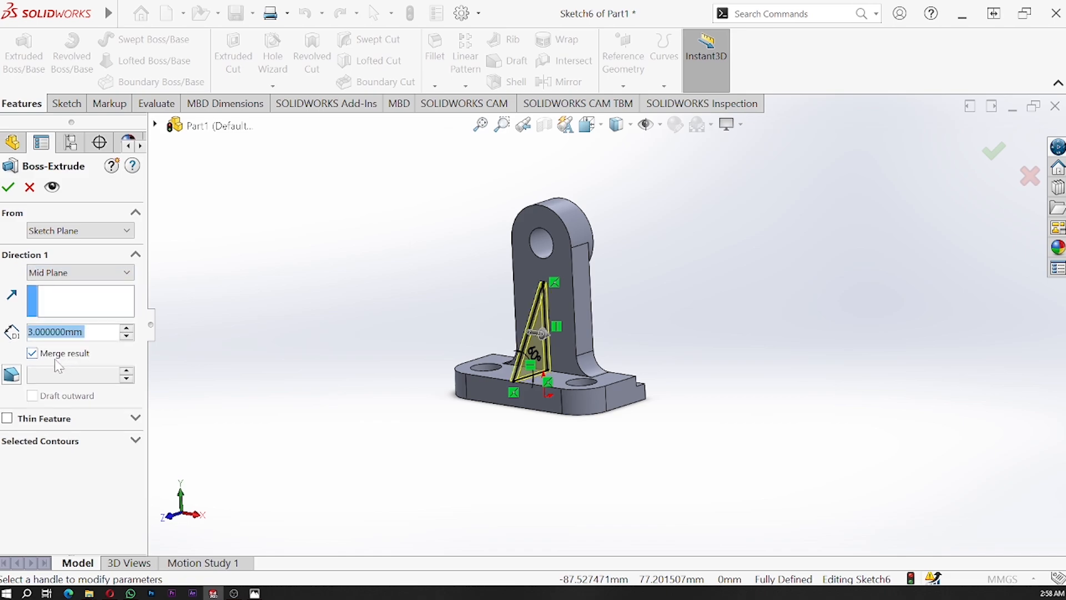
{"action": "type", "text": "10"}
{"action": "key", "text": "Return"}
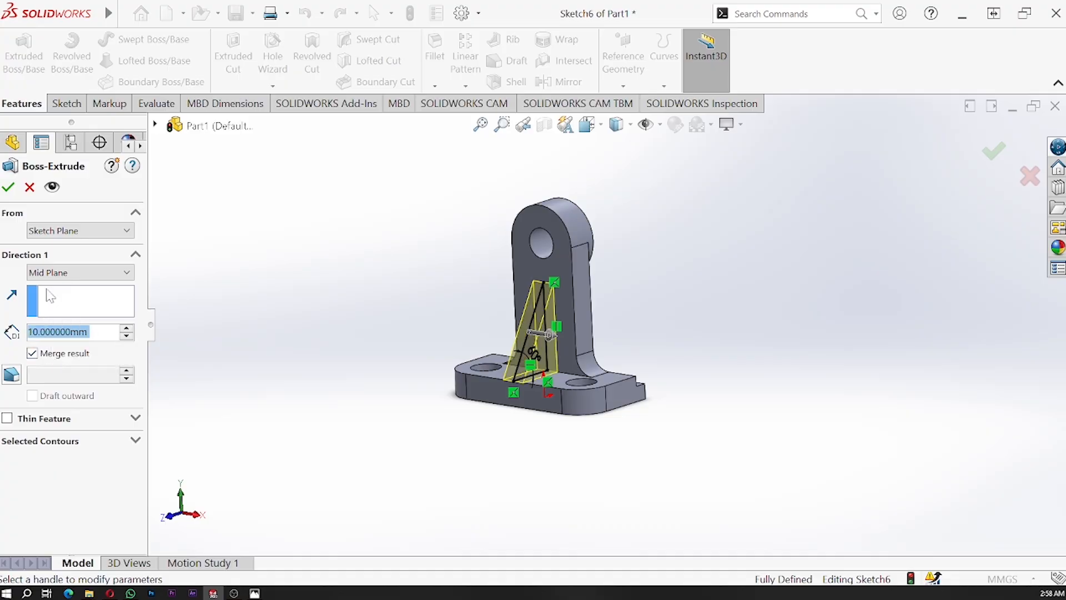
{"action": "left_click", "coordinate": [8, 186]}
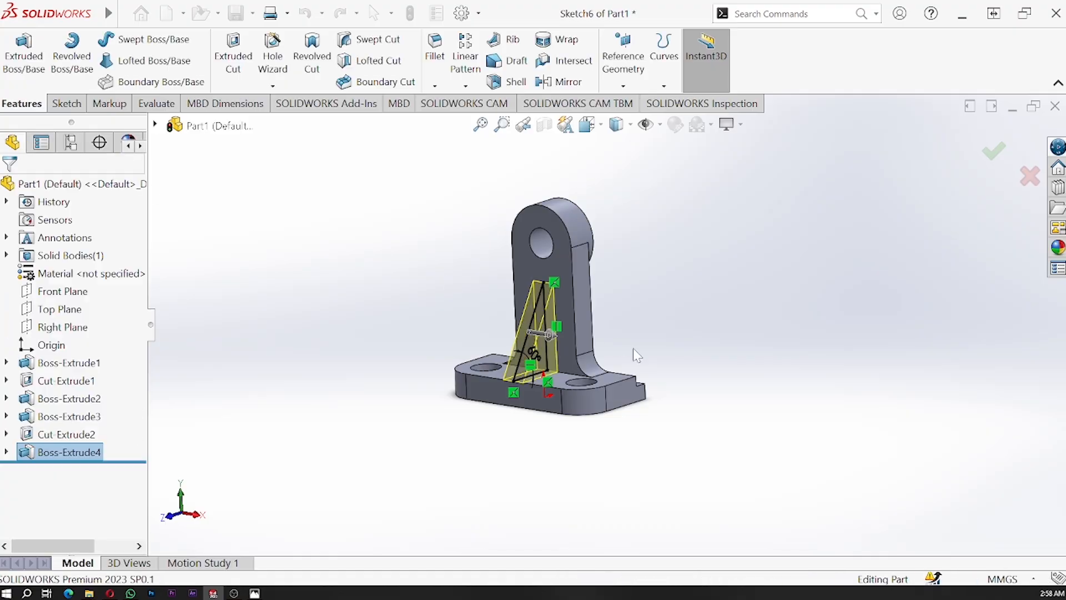
Step: Inspect the bracket with its new support in the isometric view
{"action": "mouse_move", "coordinate": [665, 322]}
{"action": "middle_mouse_down"}
{"action": "mouse_move", "coordinate": [690, 352]}
{"action": "mouse_move", "coordinate": [692, 315]}
{"action": "mouse_move", "coordinate": [650, 330]}
{"action": "middle_mouse_up"}
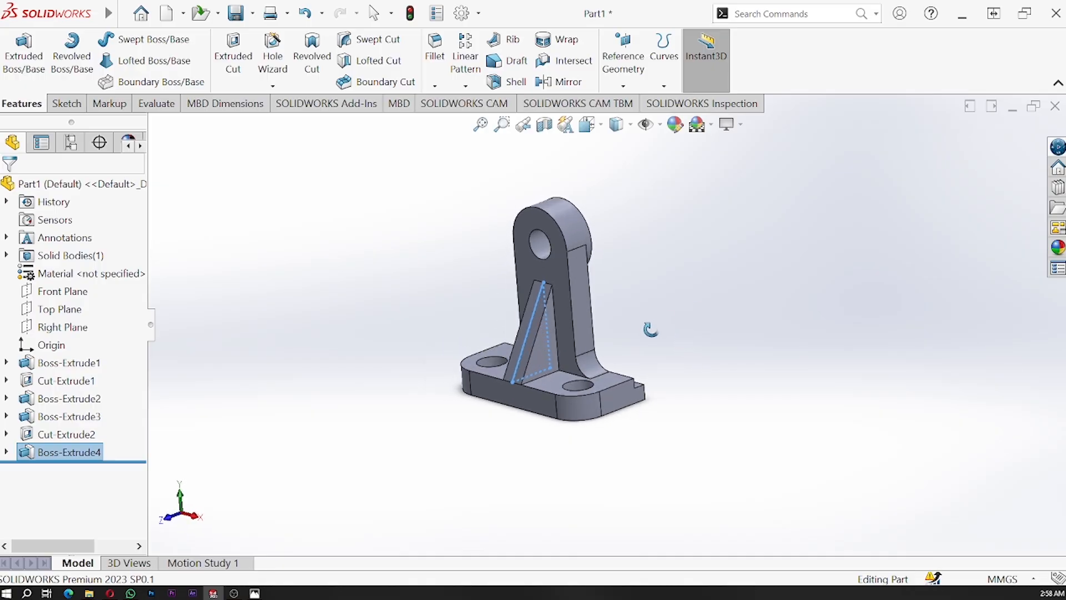
{"action": "key", "text": "space"}
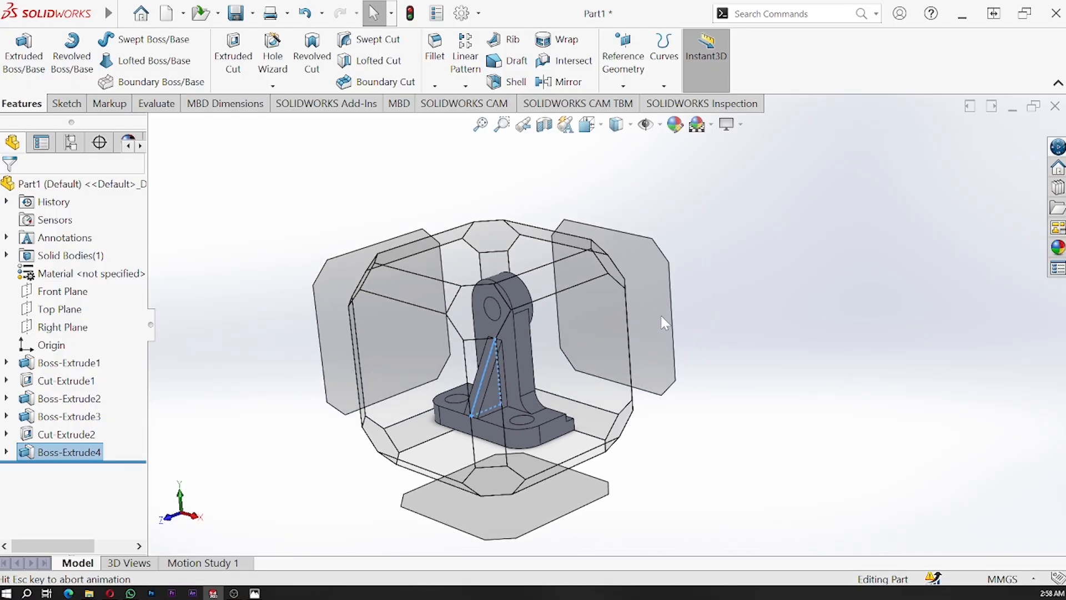
{"action": "left_click", "coordinate": [454, 343]}
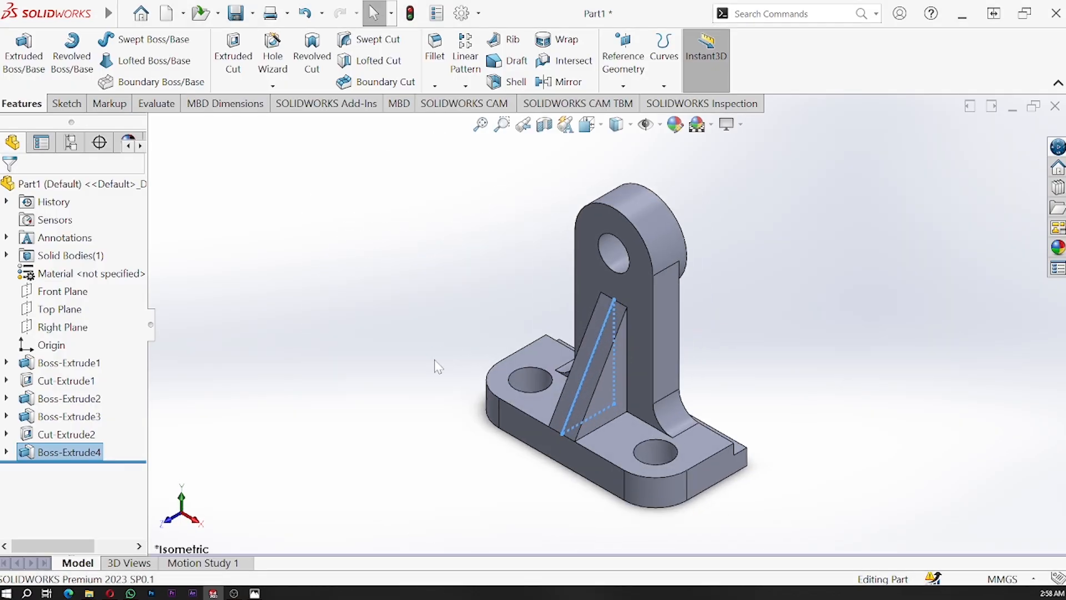